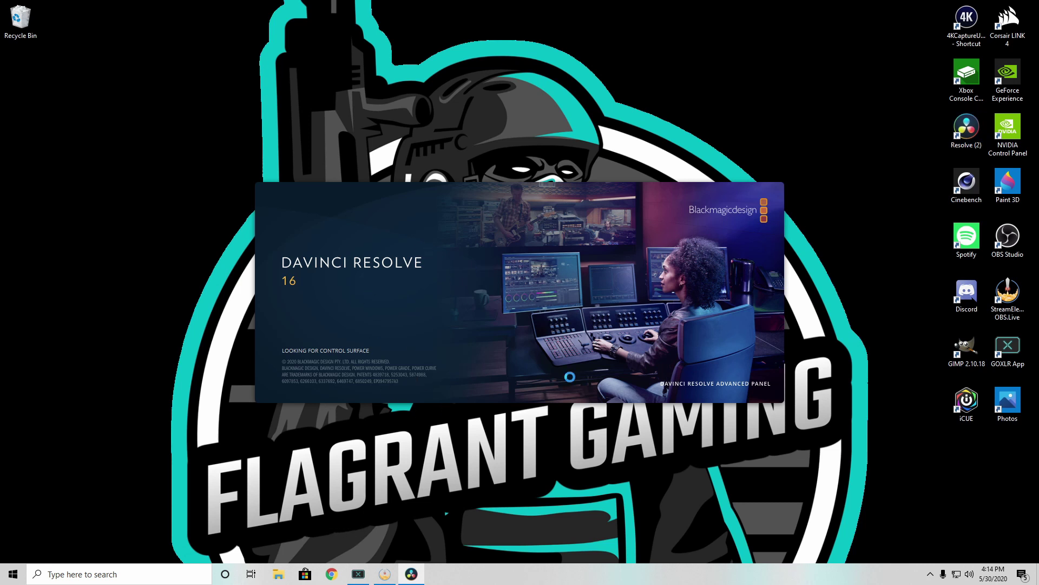
- Switch to File Explorer and review the source clips in the DaVinci Resolve folder
click(278, 574)
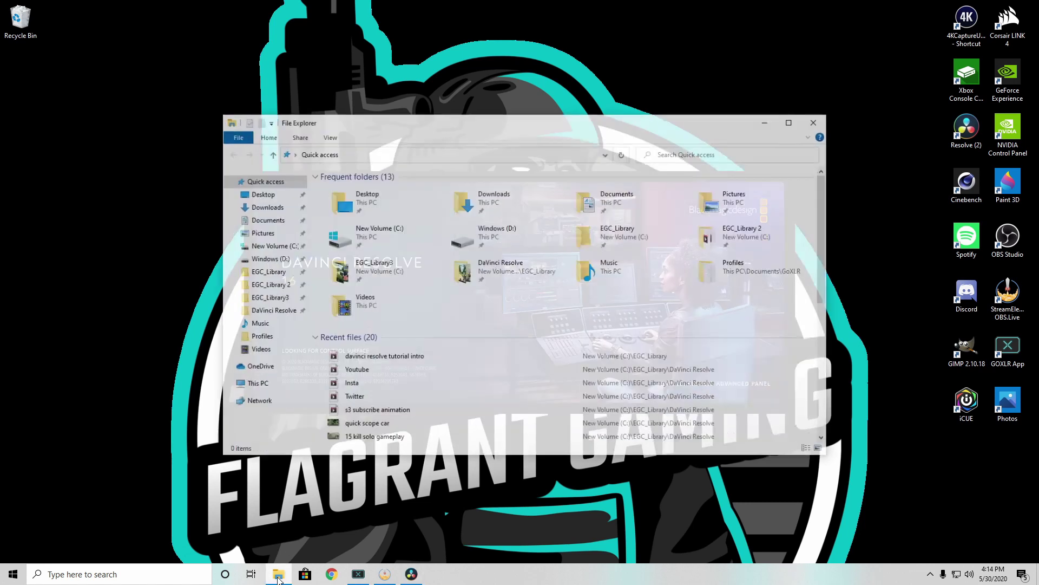
click(250, 313)
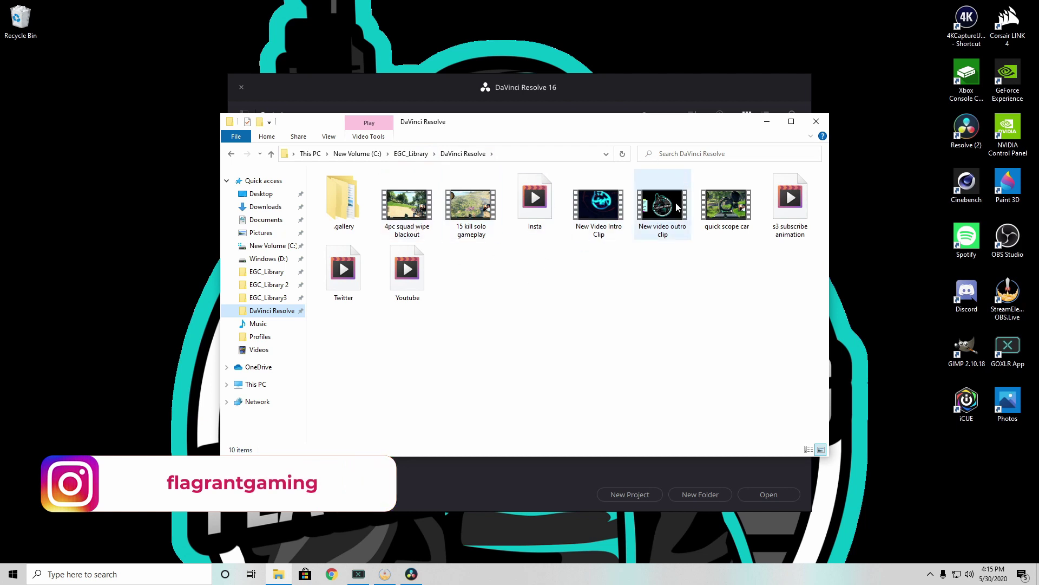
click(766, 121)
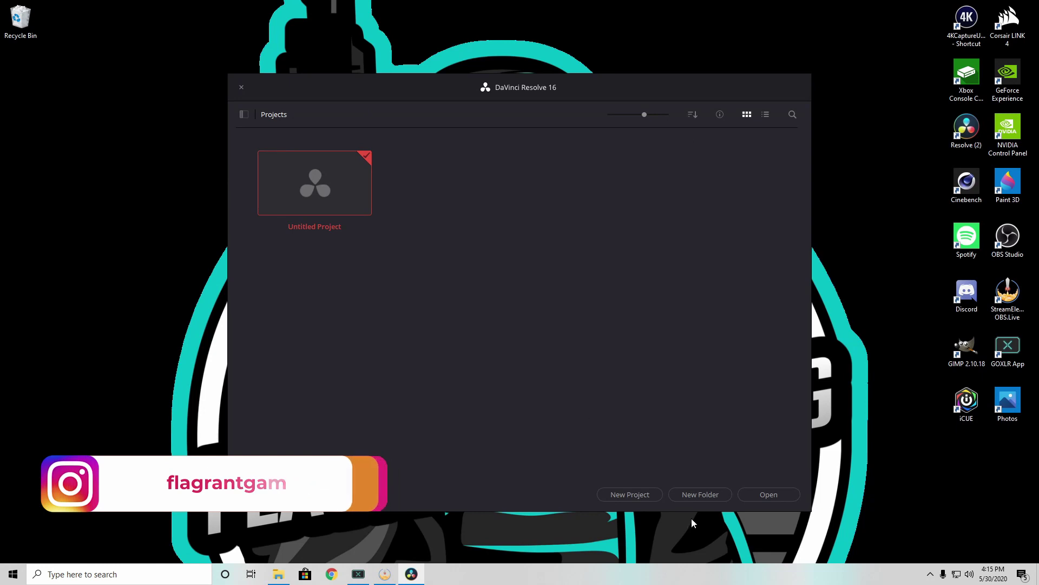
- Create a new project named gameplay
click(639, 494)
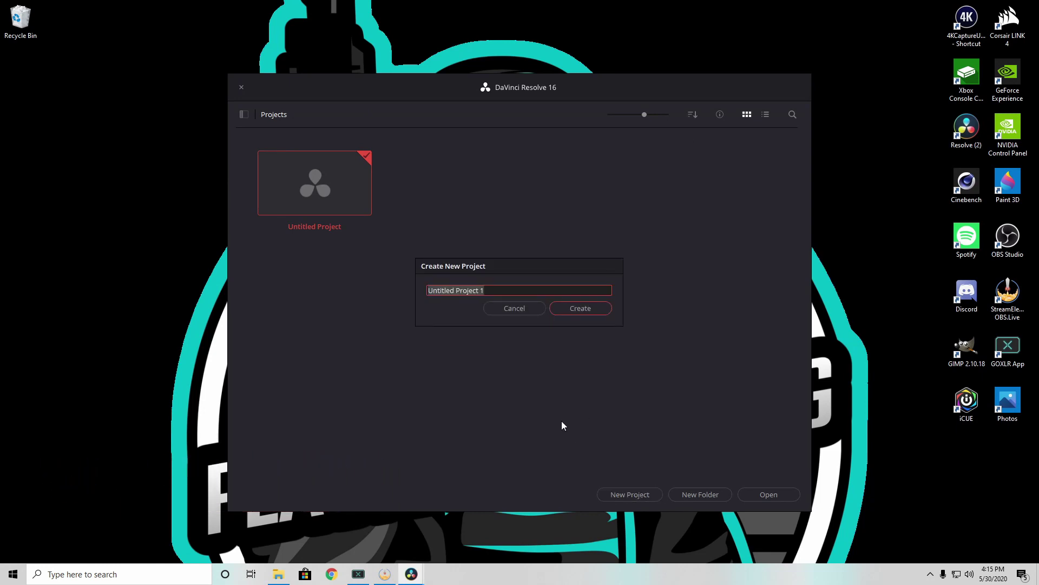
text(game)
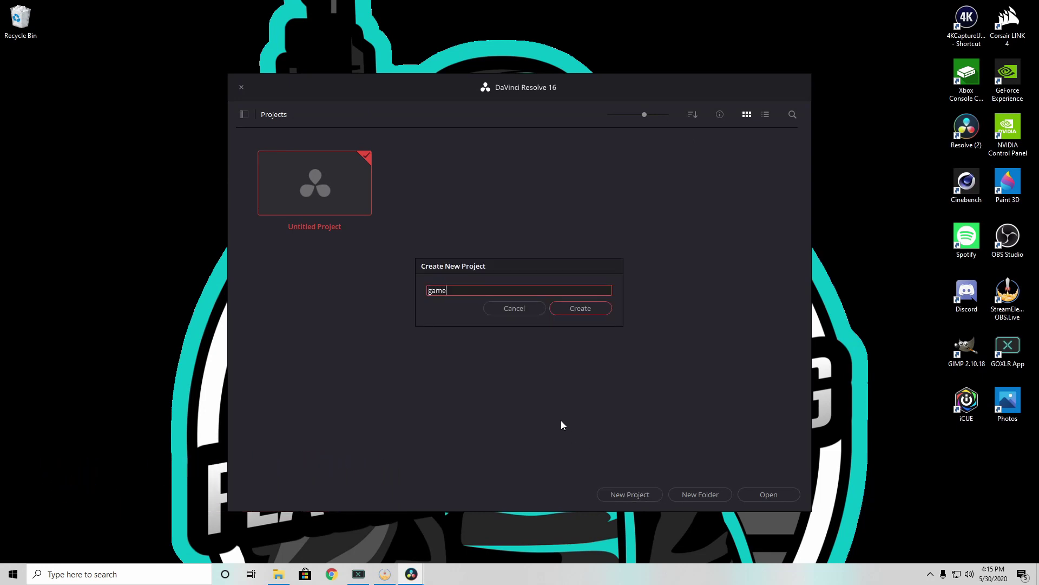
text(play)
key(Return)
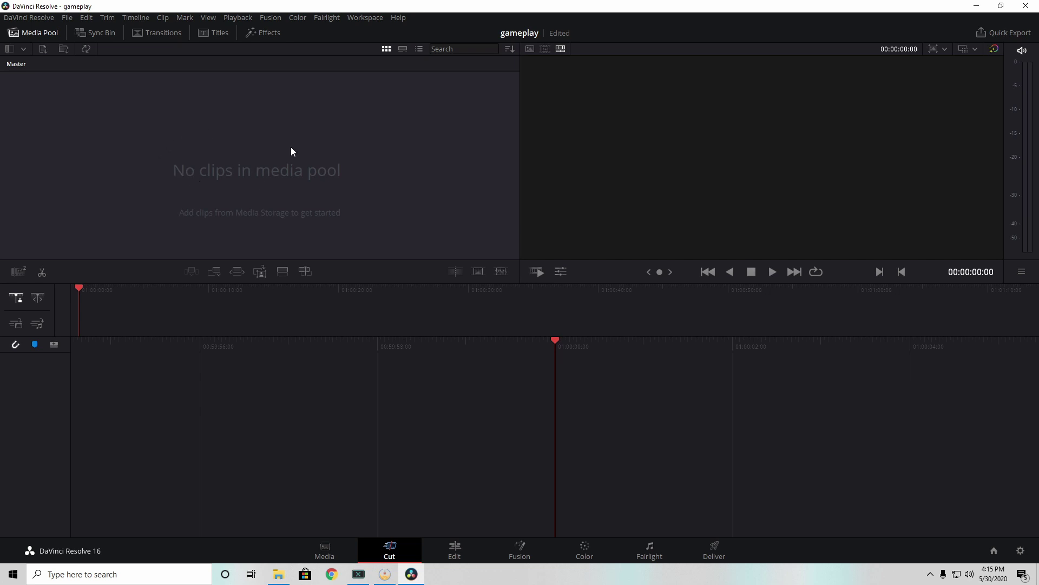
- Import the 15 kill solo gameplay clip into the media pool, keeping the current project frame rate
right_click(255, 176)
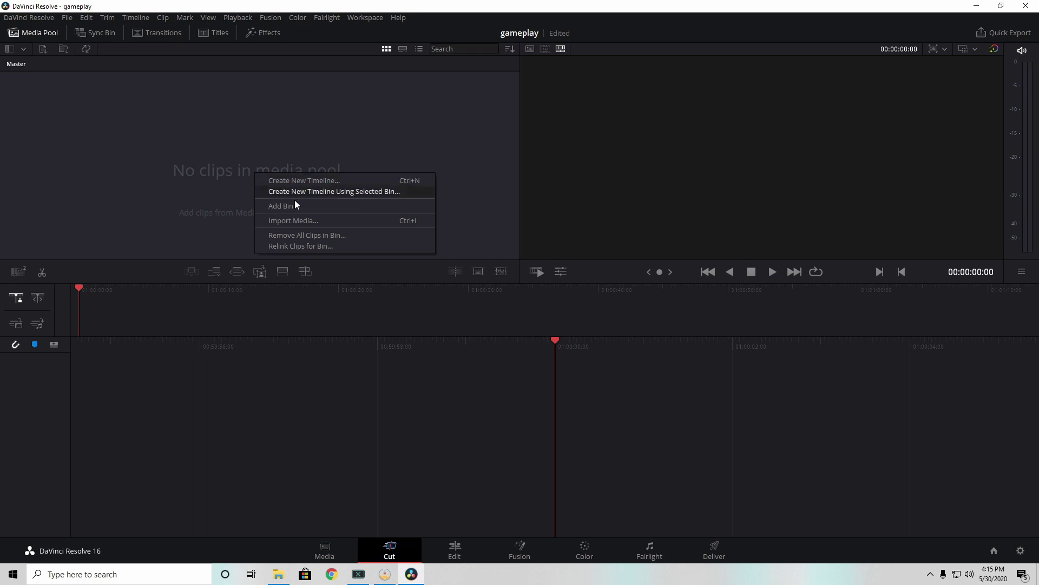
click(296, 220)
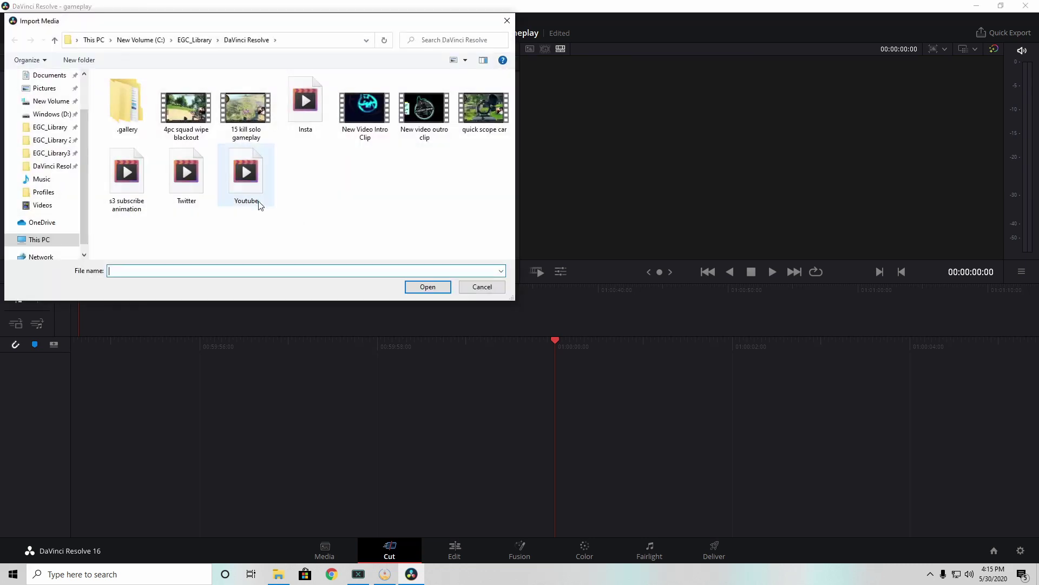
click(258, 120)
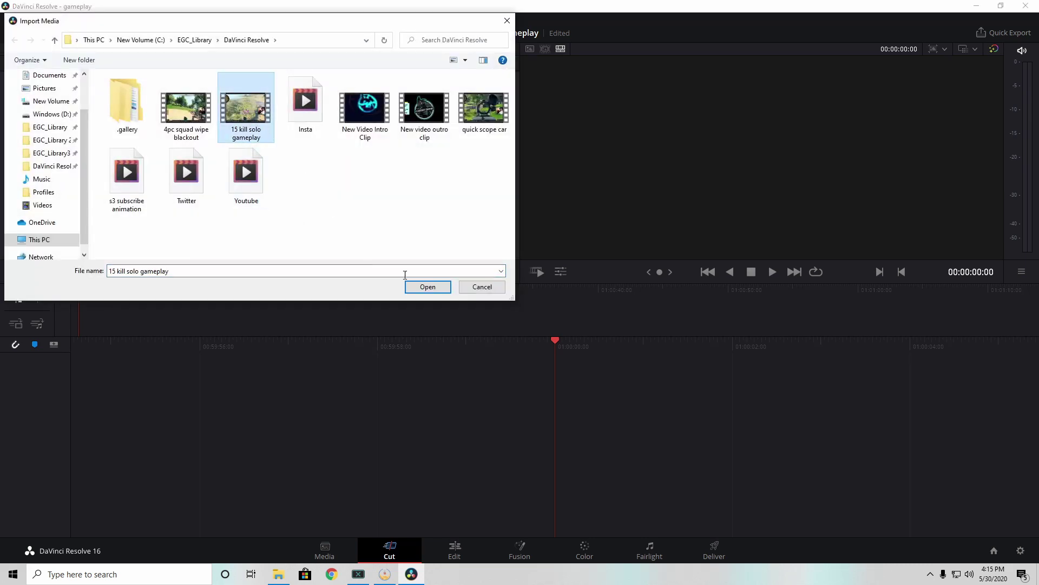
click(428, 287)
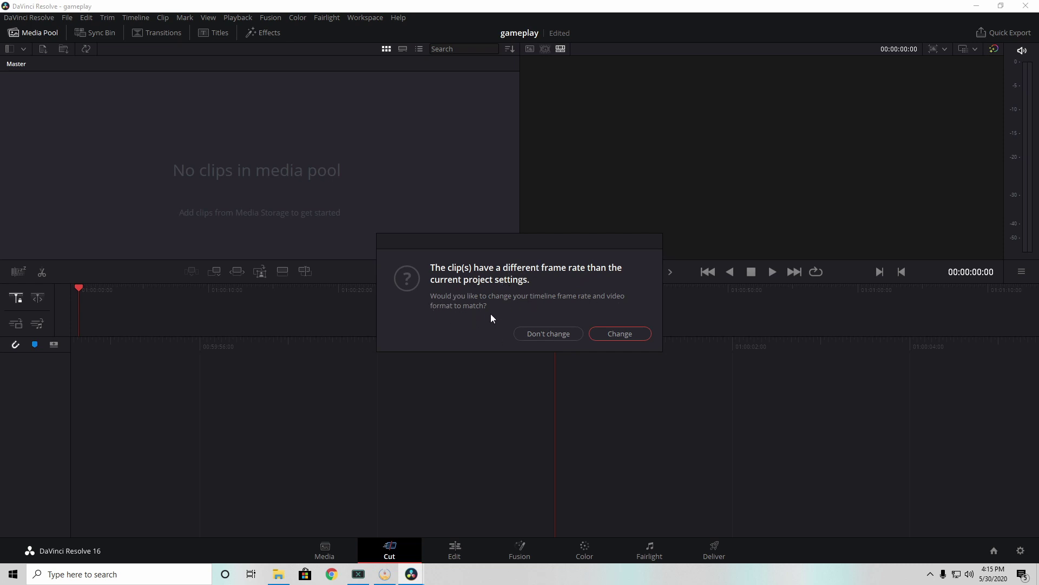
click(537, 340)
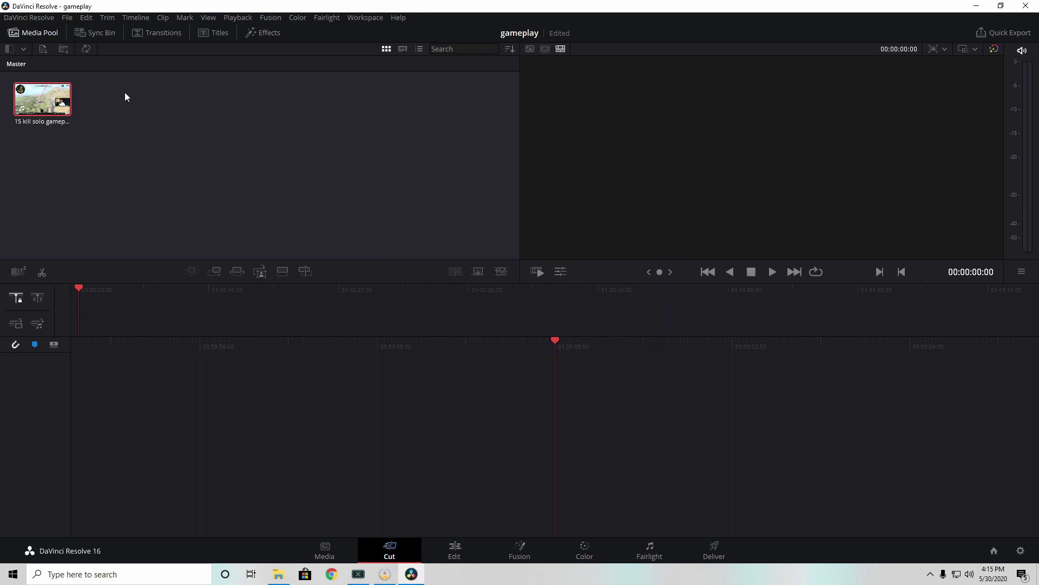
- Import the quick scope car clip into the media pool
right_click(145, 120)
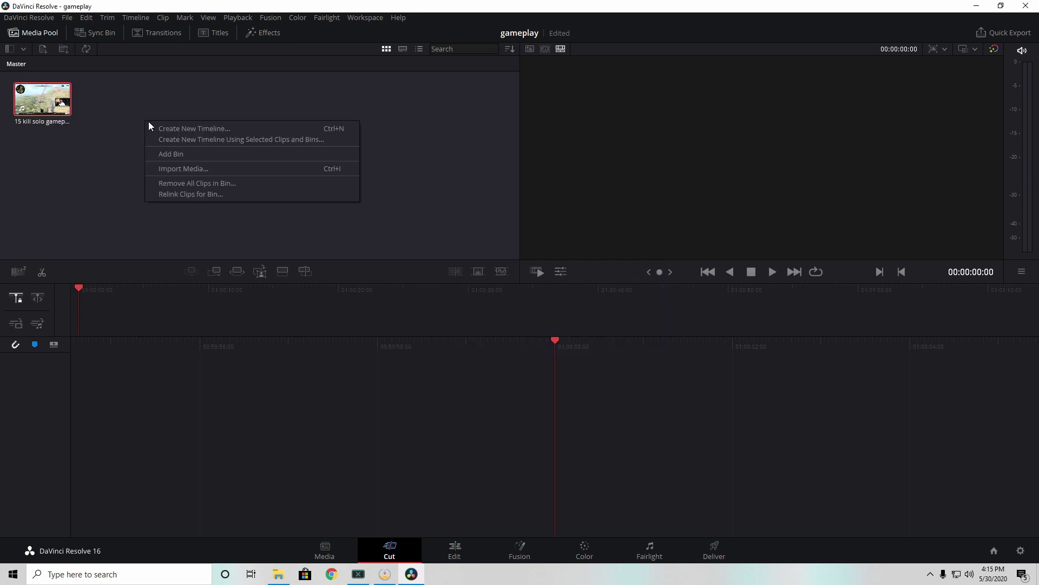
click(192, 169)
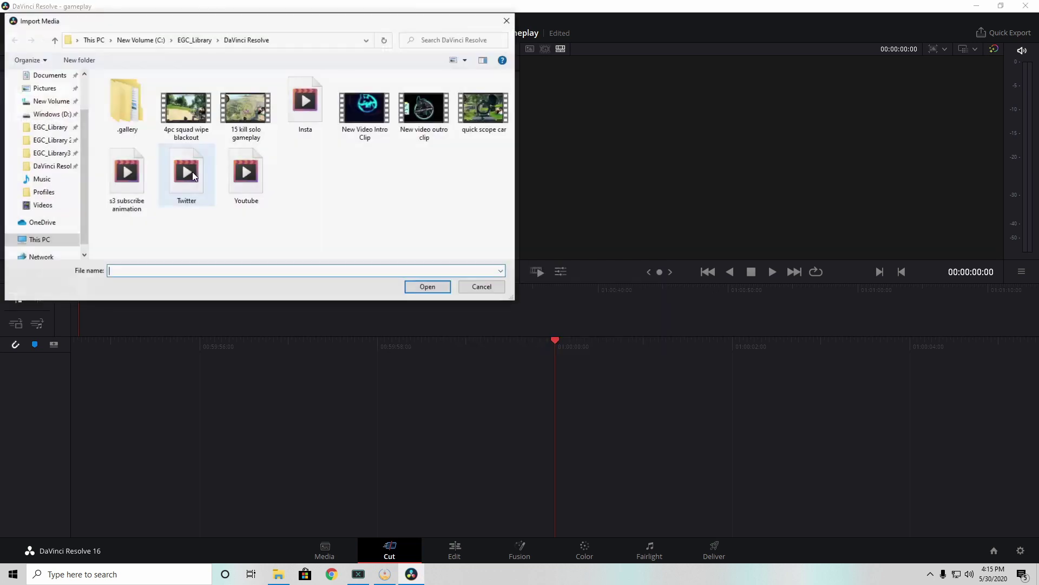
click(485, 111)
click(428, 287)
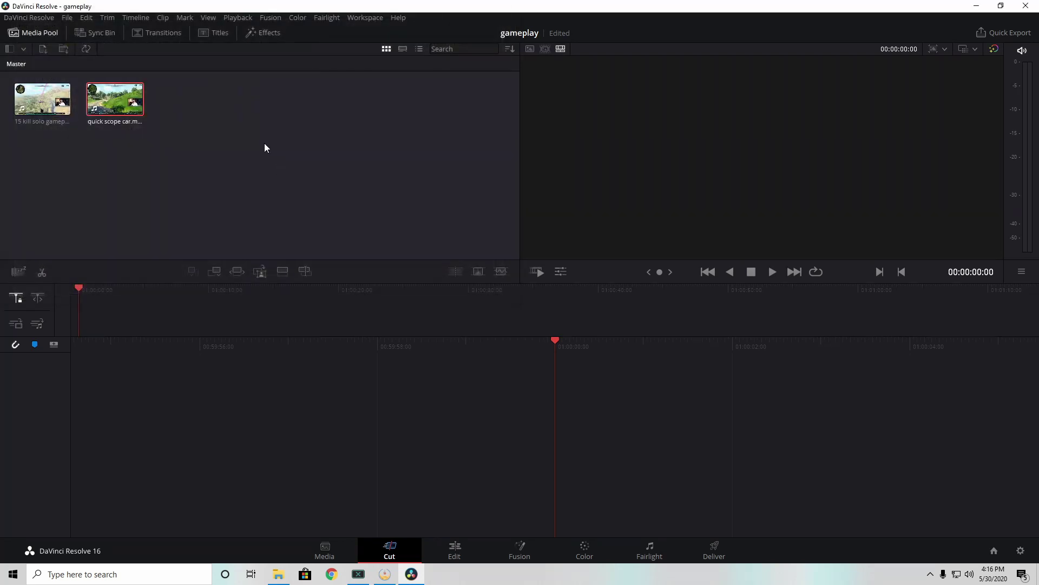
- Import the New Video Intro Clip and the New video outro clip into the media pool
right_click(205, 128)
click(252, 171)
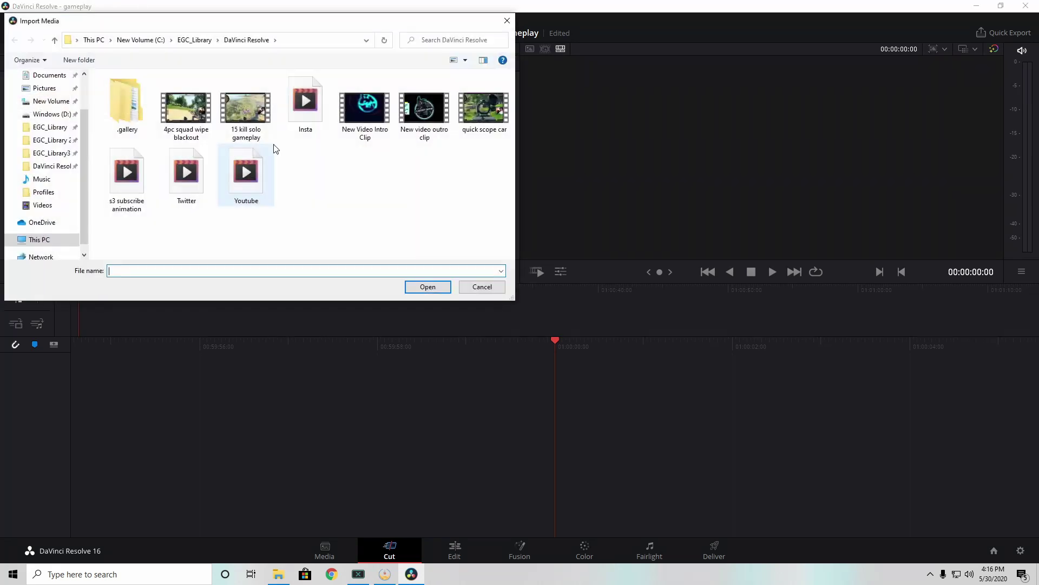
click(360, 111)
click(427, 287)
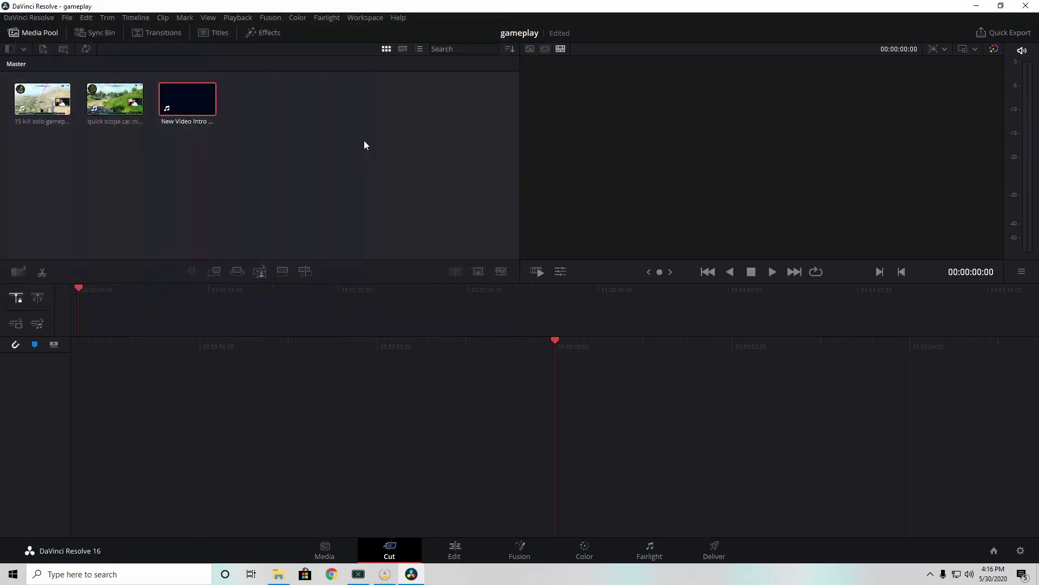
right_click(329, 132)
click(358, 180)
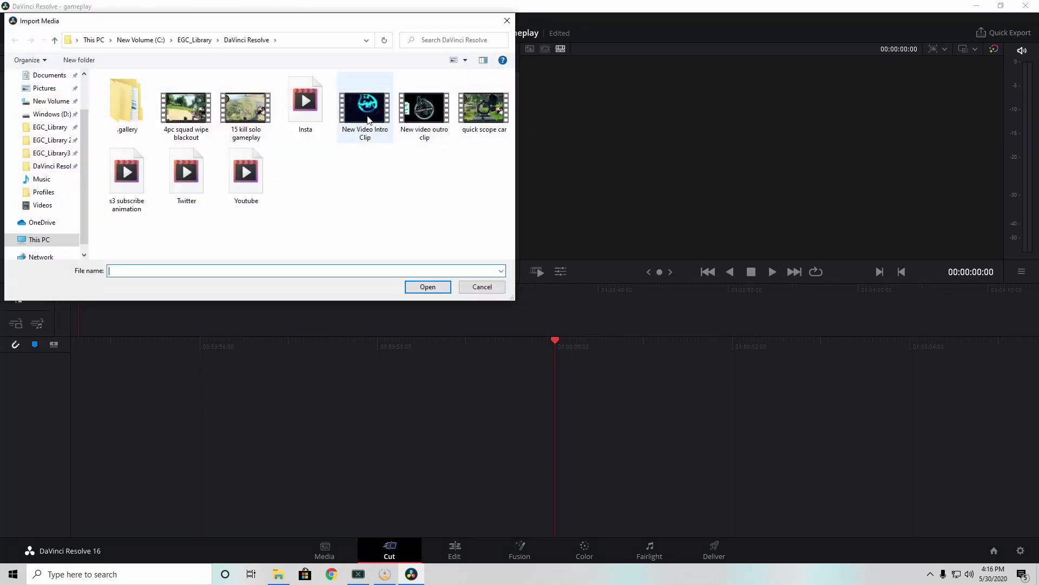
click(420, 111)
click(428, 287)
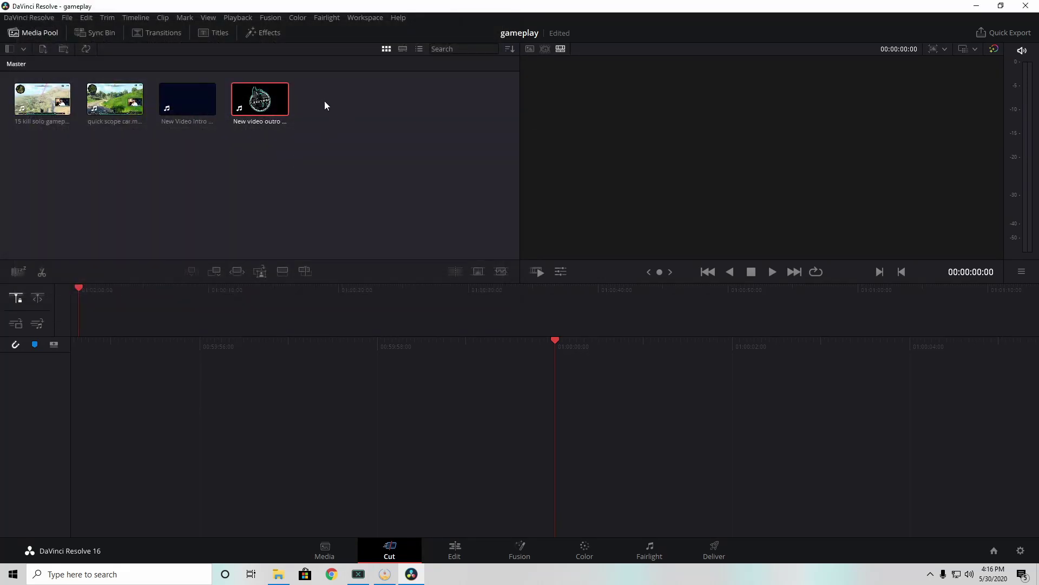
- Import the Insta and s3 subscribe animation clips into the media pool
right_click(323, 100)
click(359, 147)
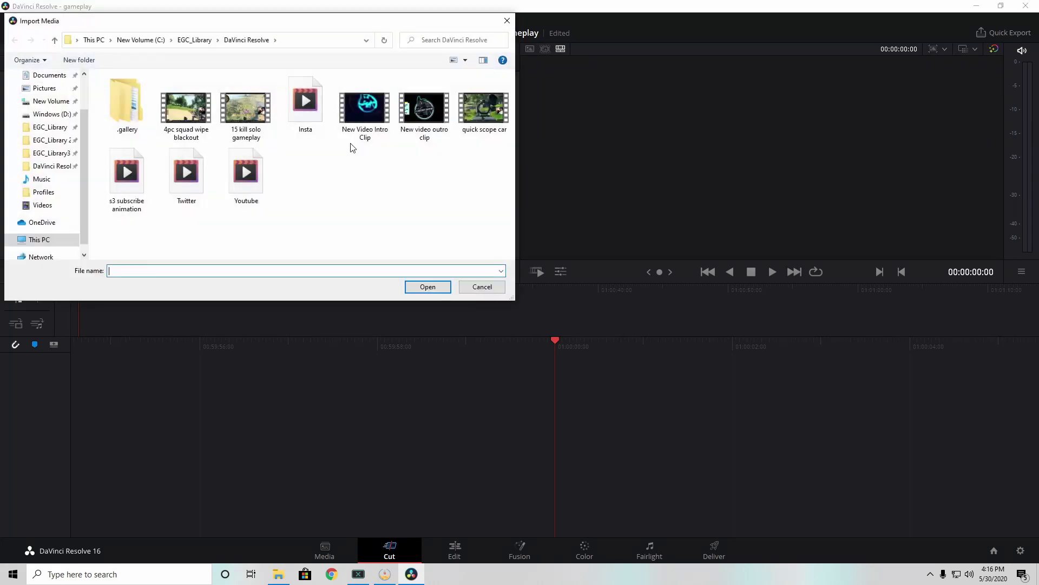
click(305, 106)
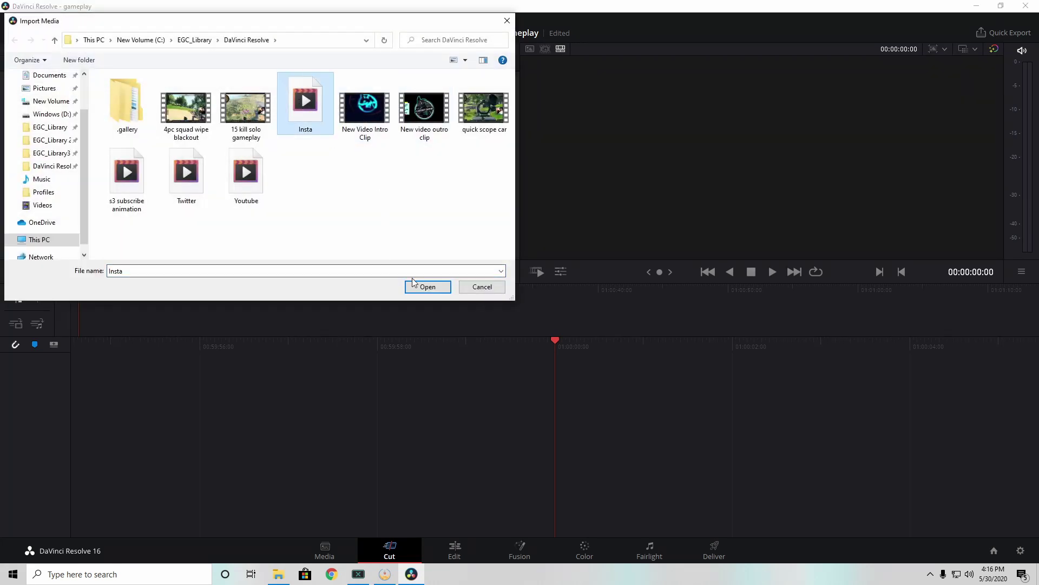
click(428, 287)
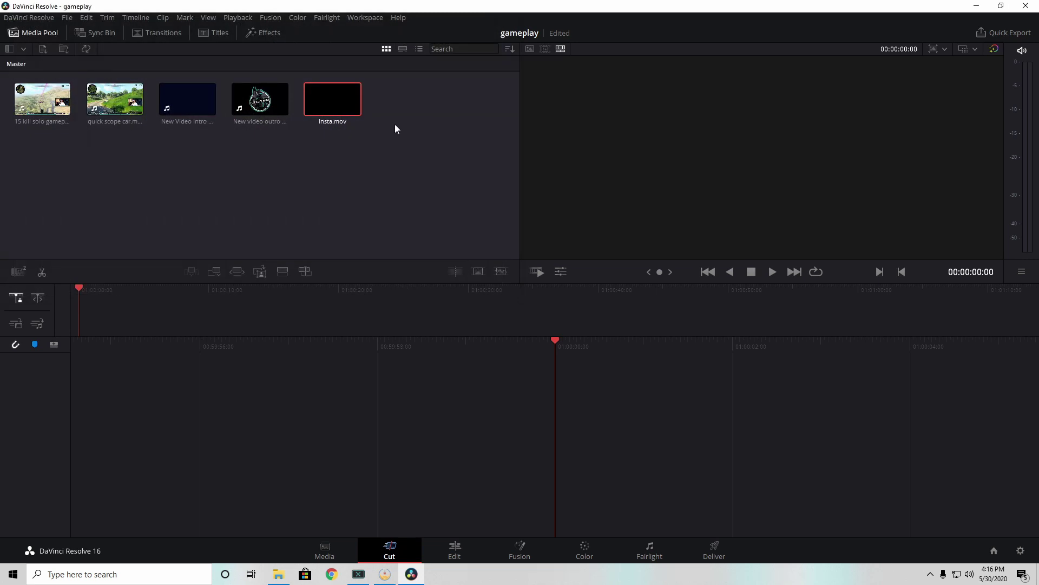
right_click(395, 125)
click(424, 174)
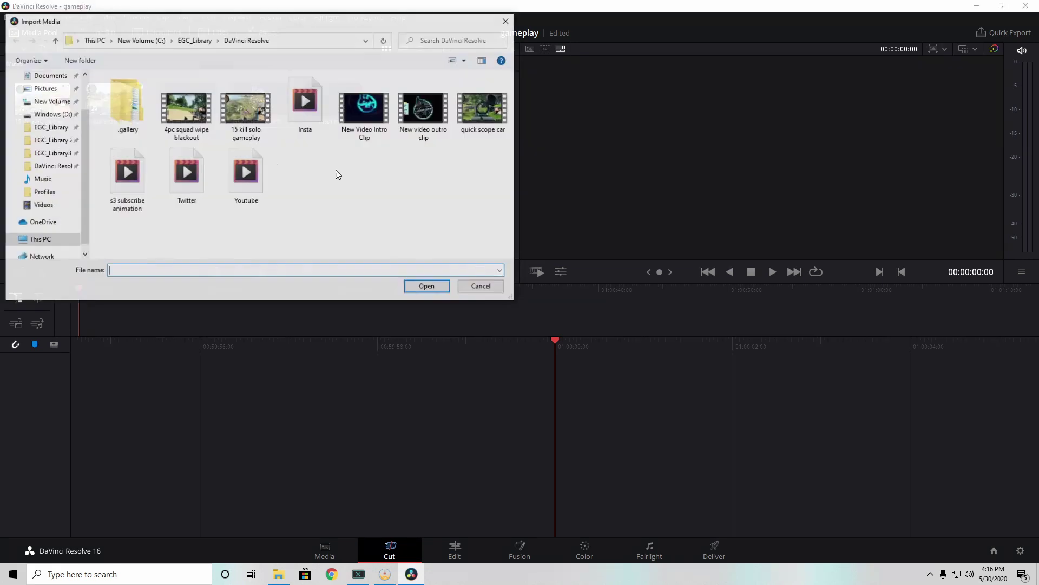
click(138, 187)
click(430, 287)
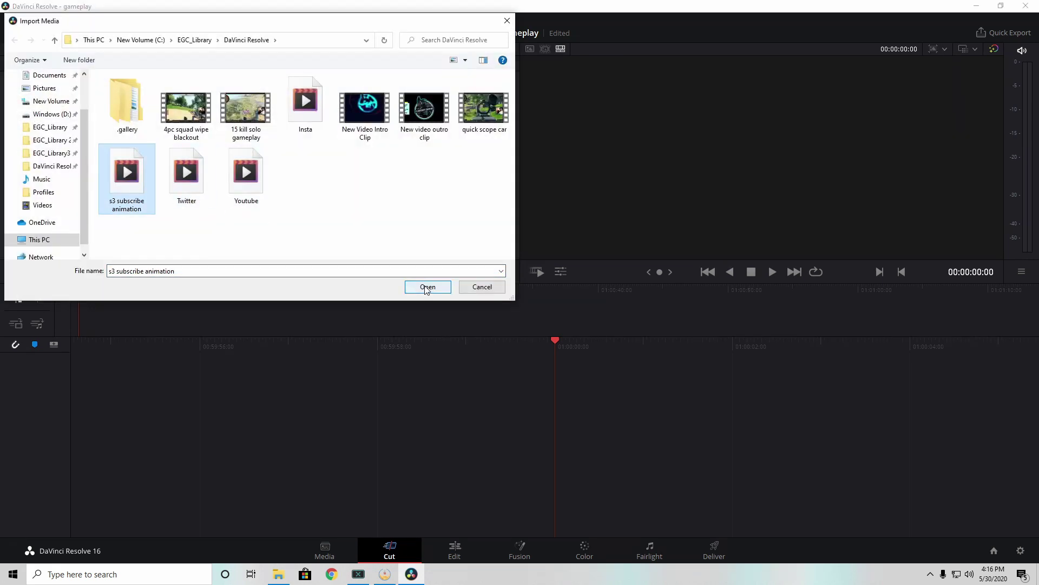
- Import the Twitter and Youtube clips into the media pool
right_click(388, 173)
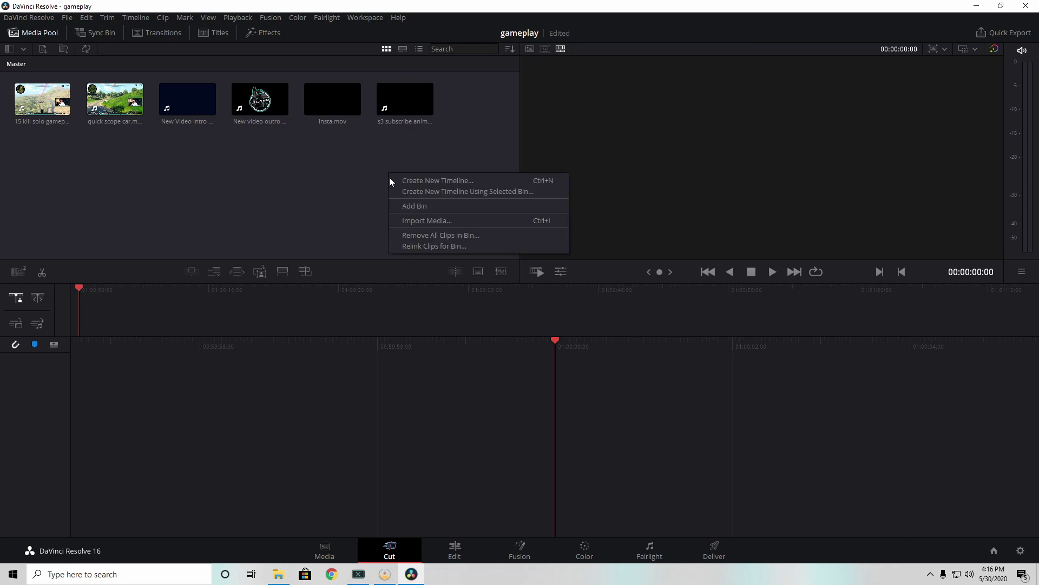
click(415, 223)
click(186, 172)
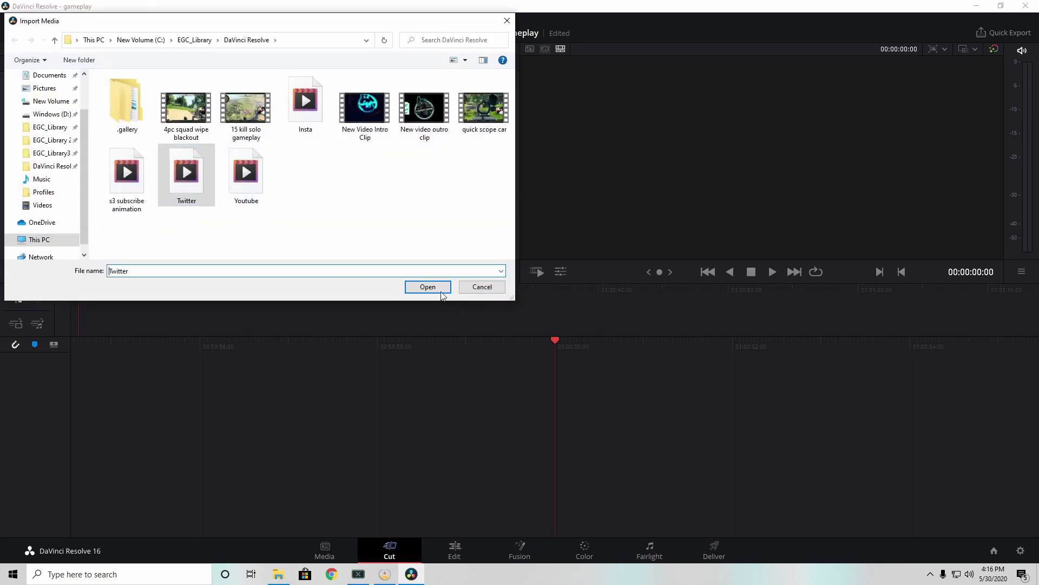
click(428, 287)
right_click(276, 168)
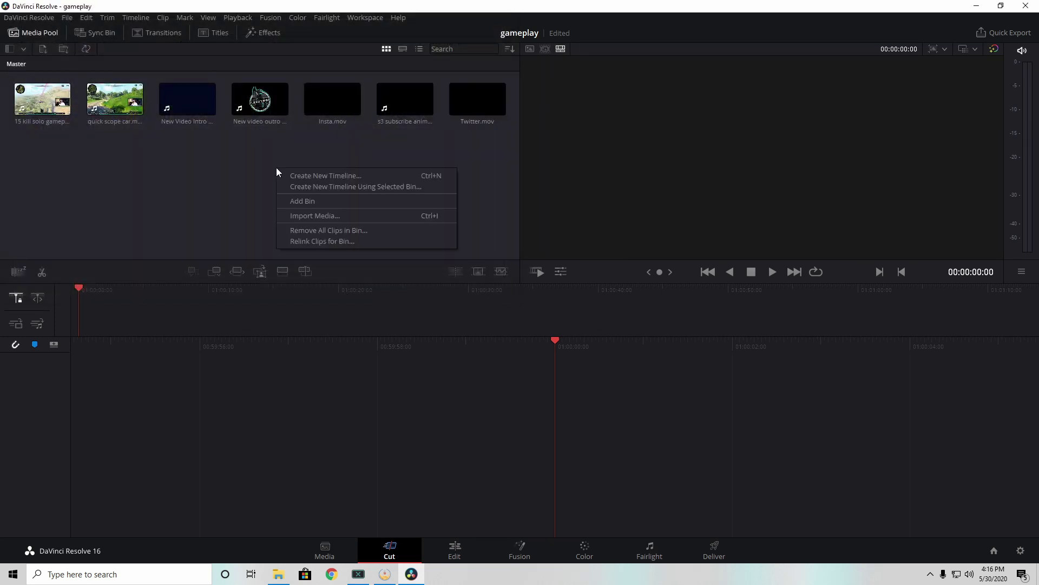
click(318, 216)
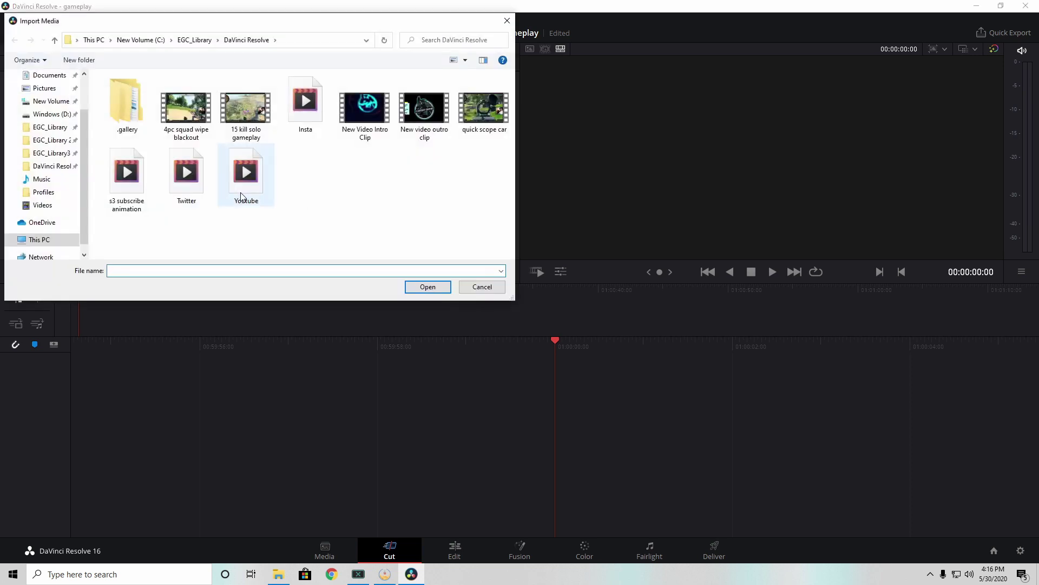
click(244, 192)
click(428, 286)
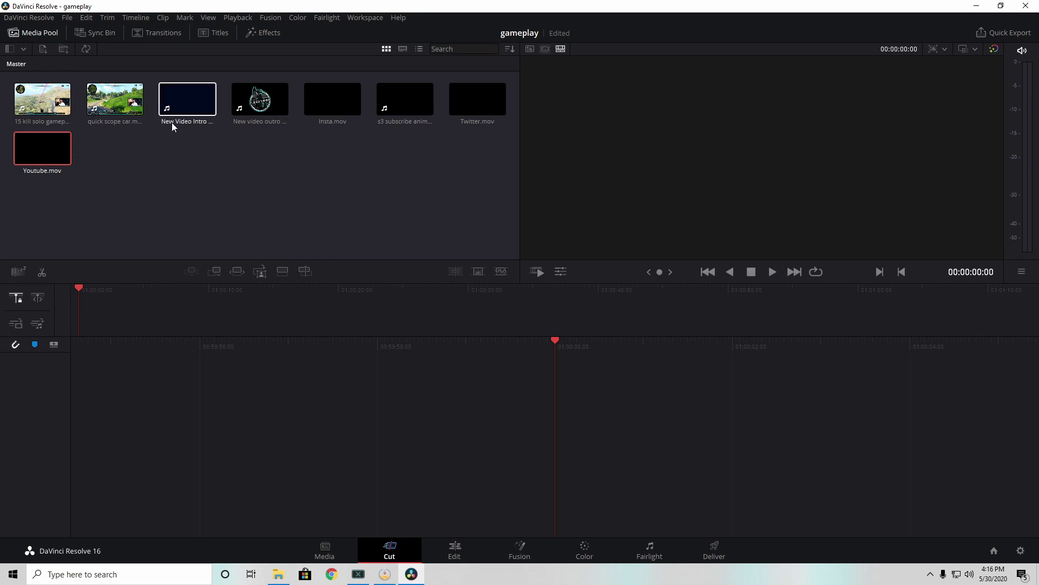
- Try to import the s3 subscribe animation clip a second time
right_click(165, 161)
click(227, 211)
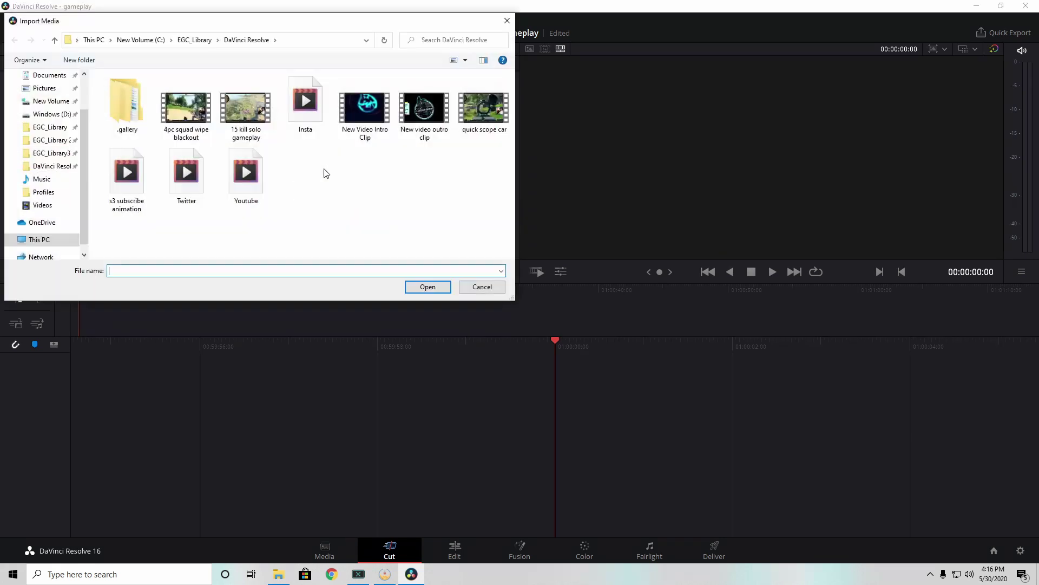
click(140, 182)
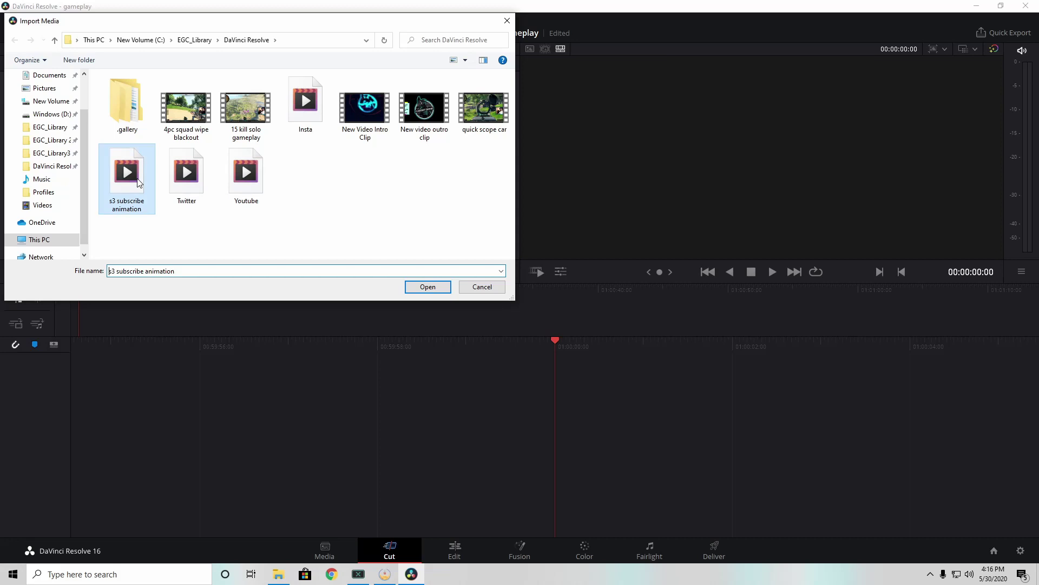
click(428, 287)
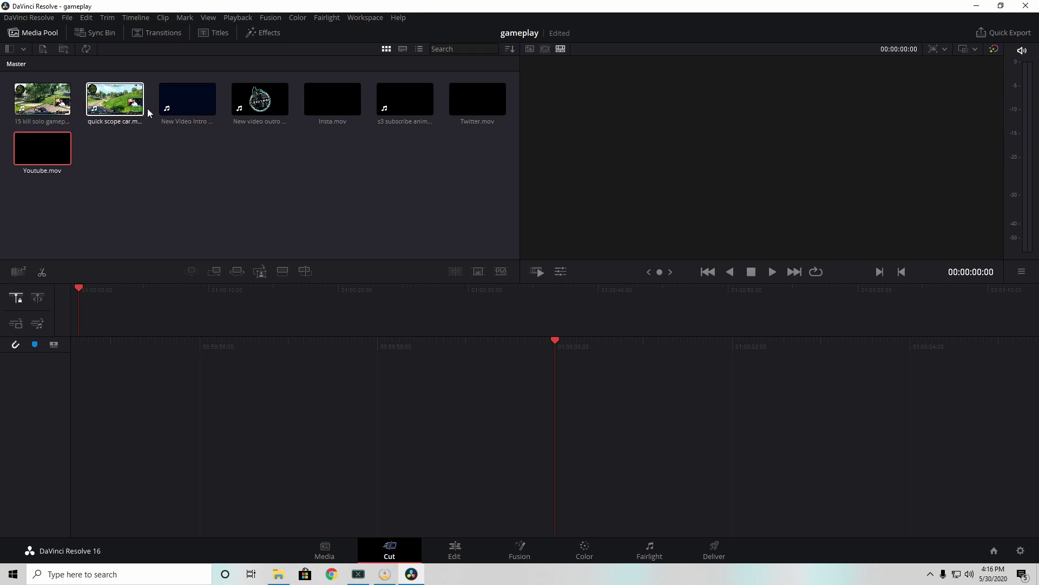
drag(116, 104, 160, 324)
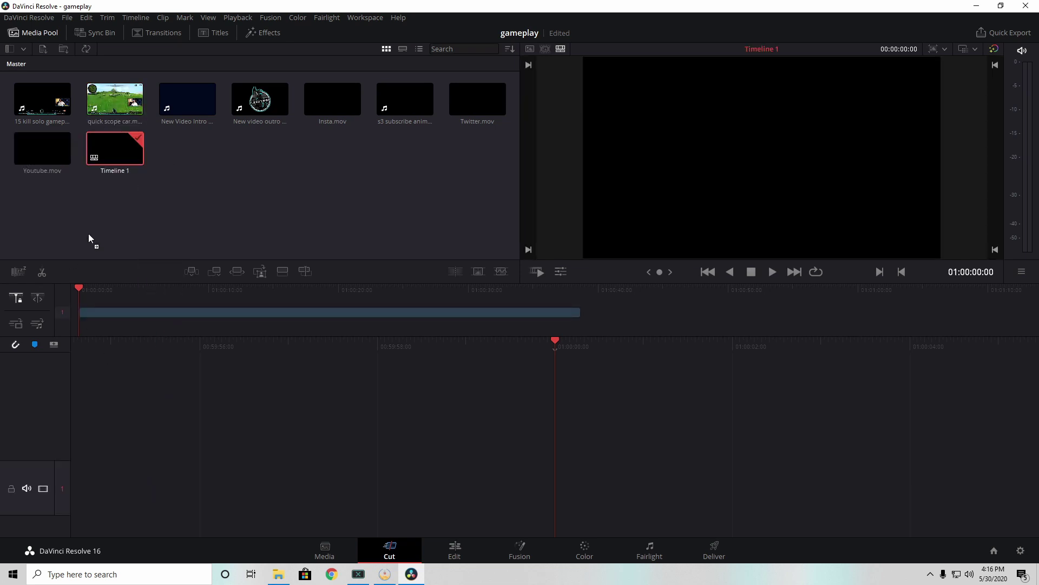
key(ctrl+z)
key(ctrl+z)
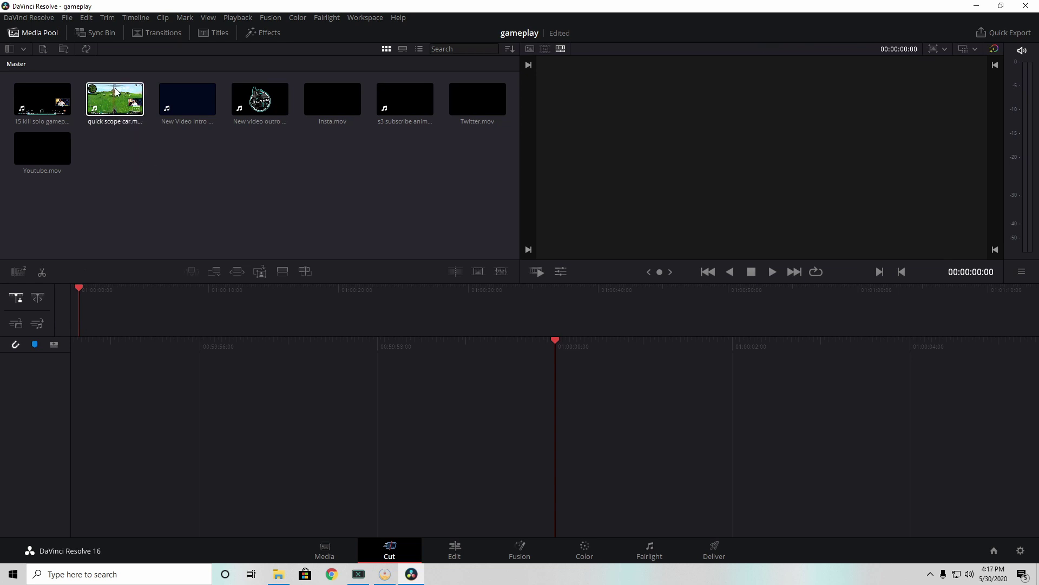
- Place the quick scope car clip on a new timeline and move the playhead to the clip's end
drag(118, 97, 141, 477)
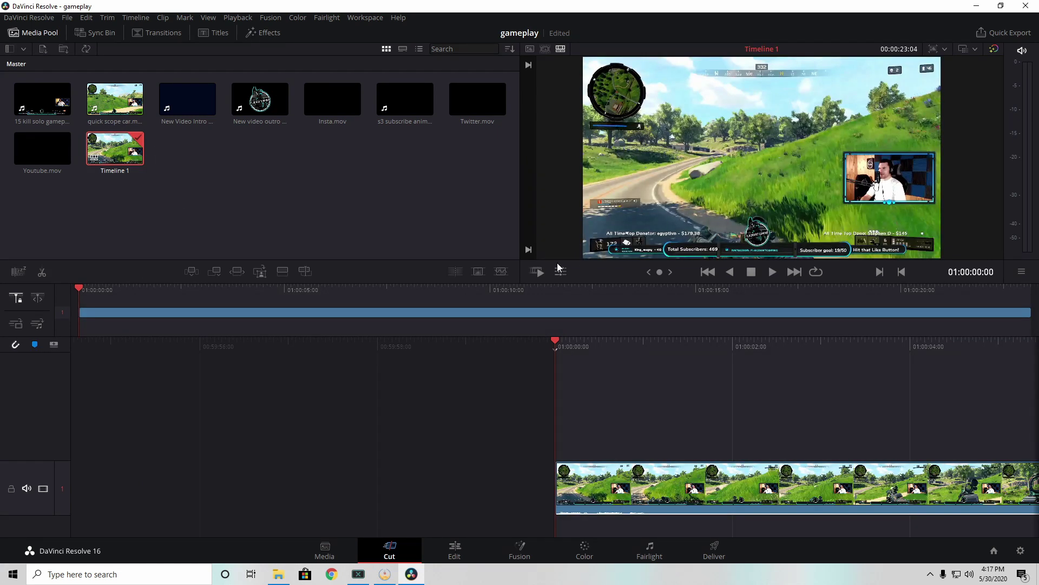
click(794, 272)
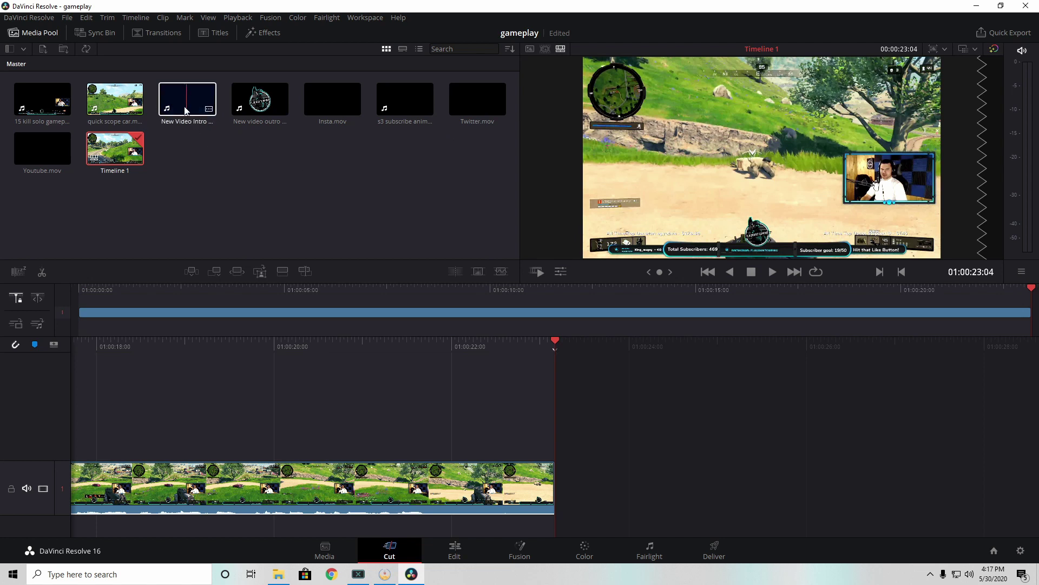
- Place the New Video Intro clip on a second track directly after the quick scope car clip and move the playhead to its end
drag(184, 111, 527, 390)
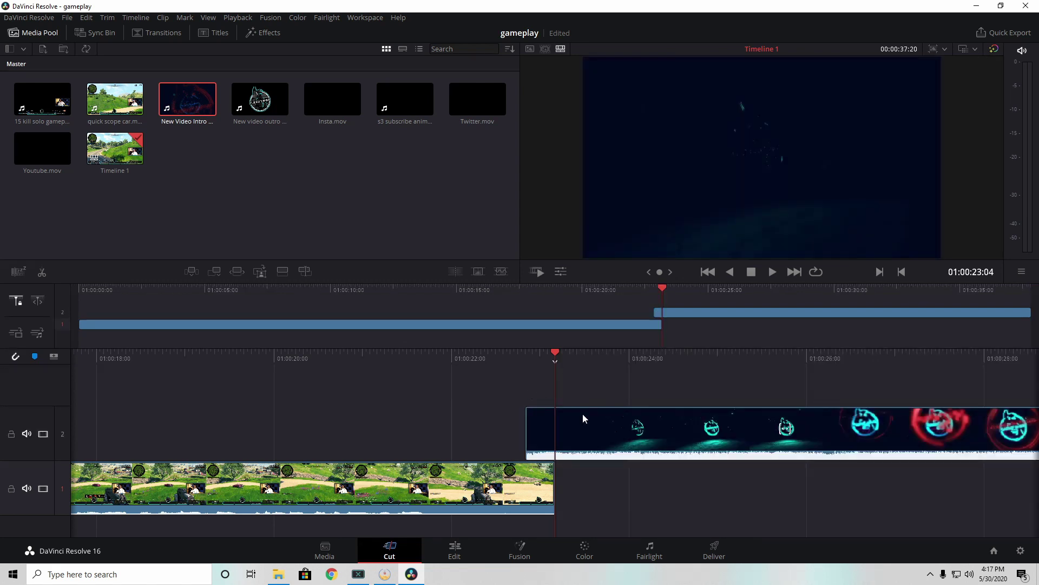
drag(632, 433, 660, 434)
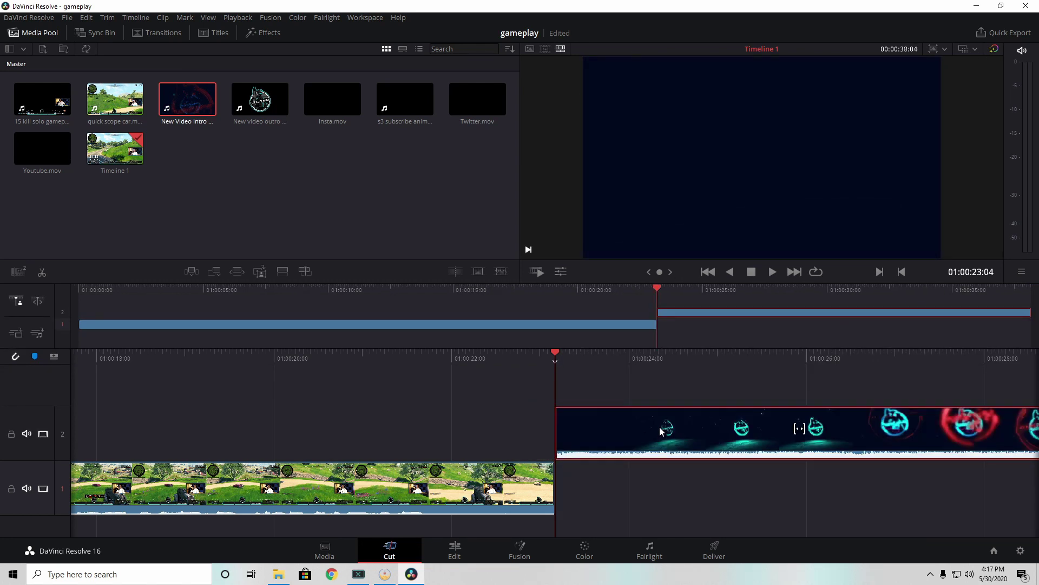
click(794, 272)
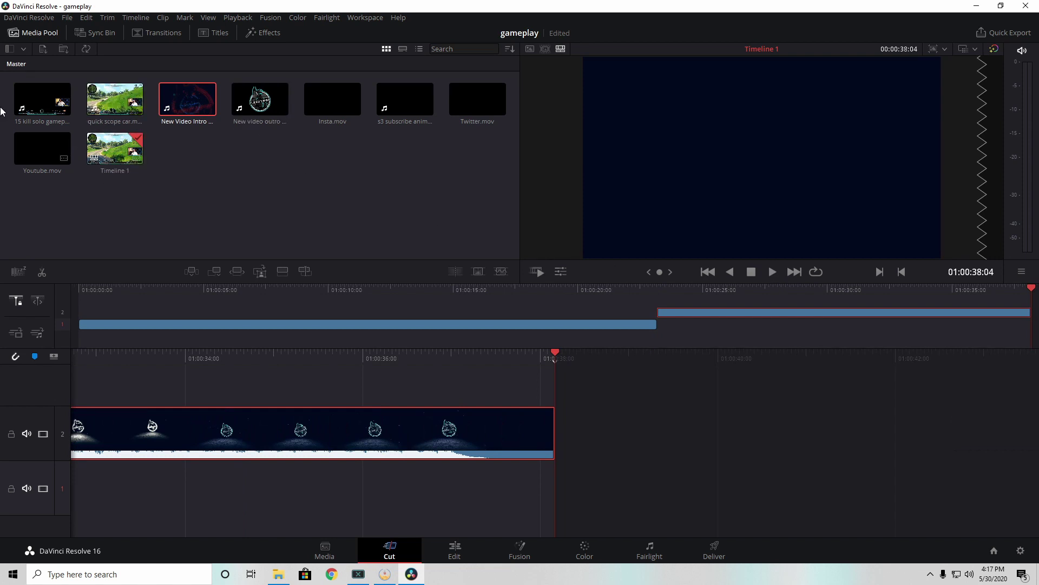
- Place the 15 kill solo gameplay clip on a third track directly after the intro and move the playhead to its end
drag(34, 101, 515, 350)
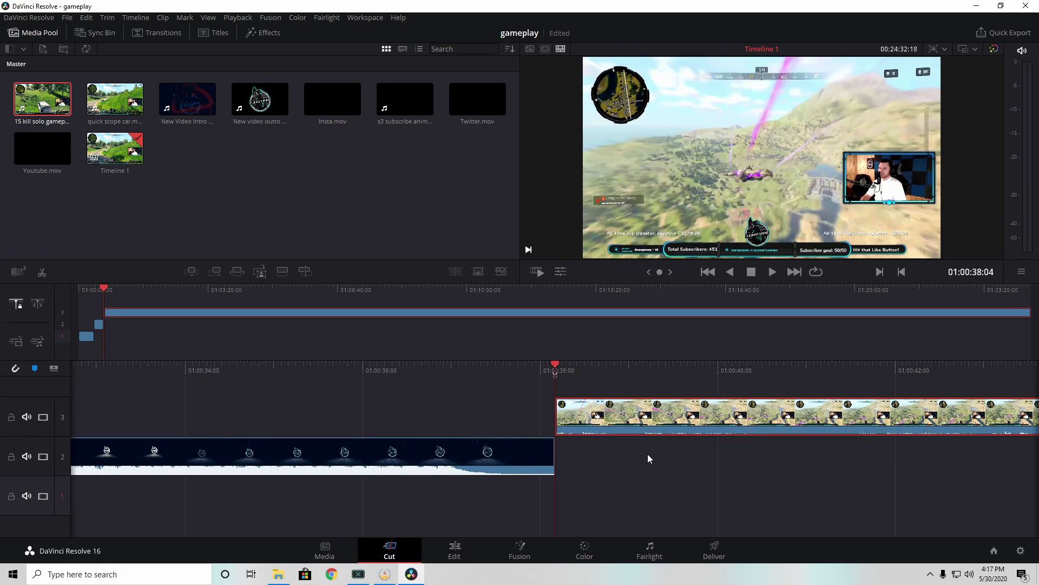
click(654, 477)
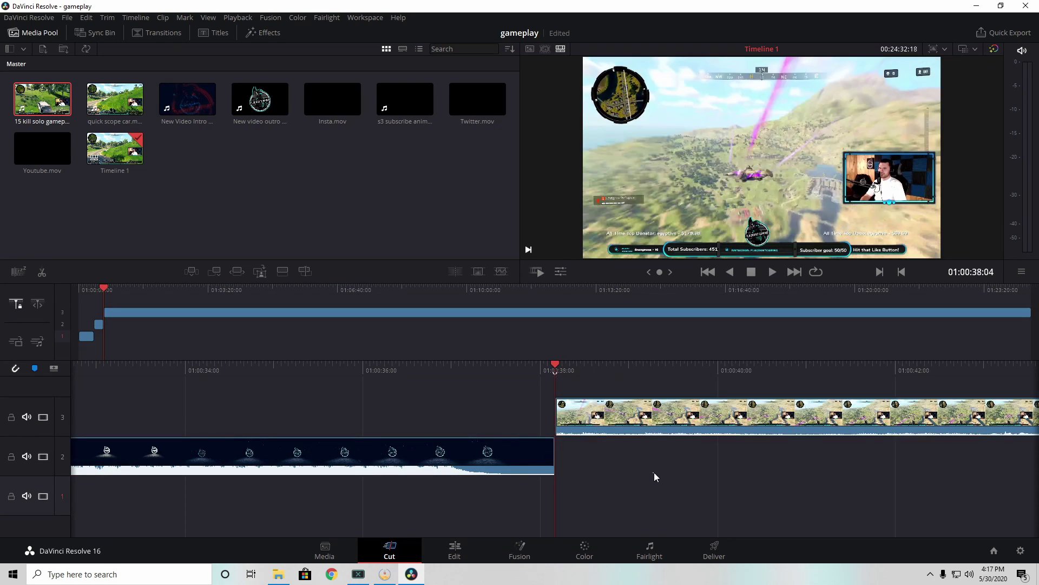
click(794, 273)
- Place the New video outro clip on a fourth track so it starts where the 15 kill solo gameplay clip ends
click(258, 112)
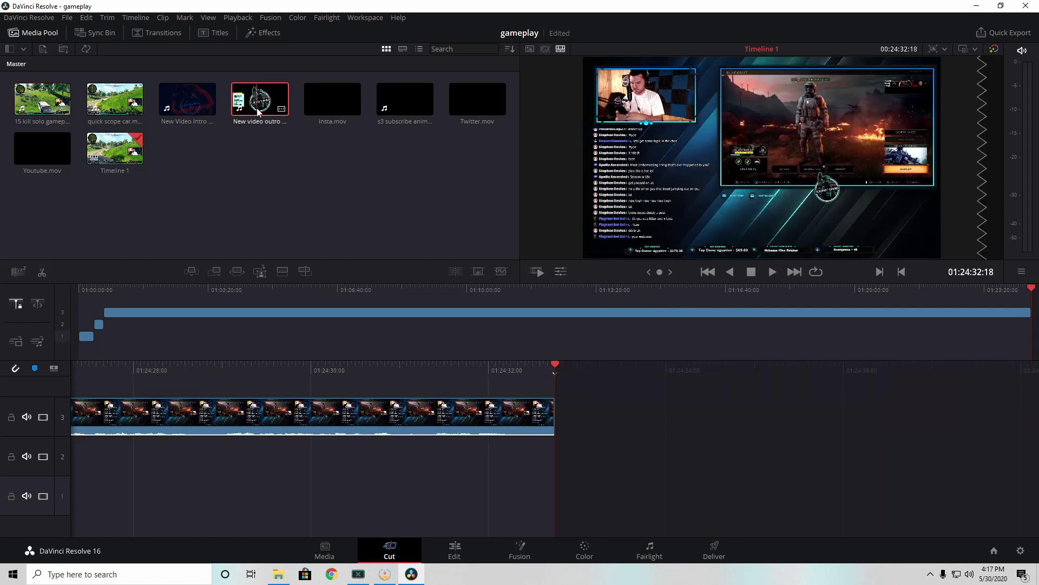
drag(265, 146, 537, 366)
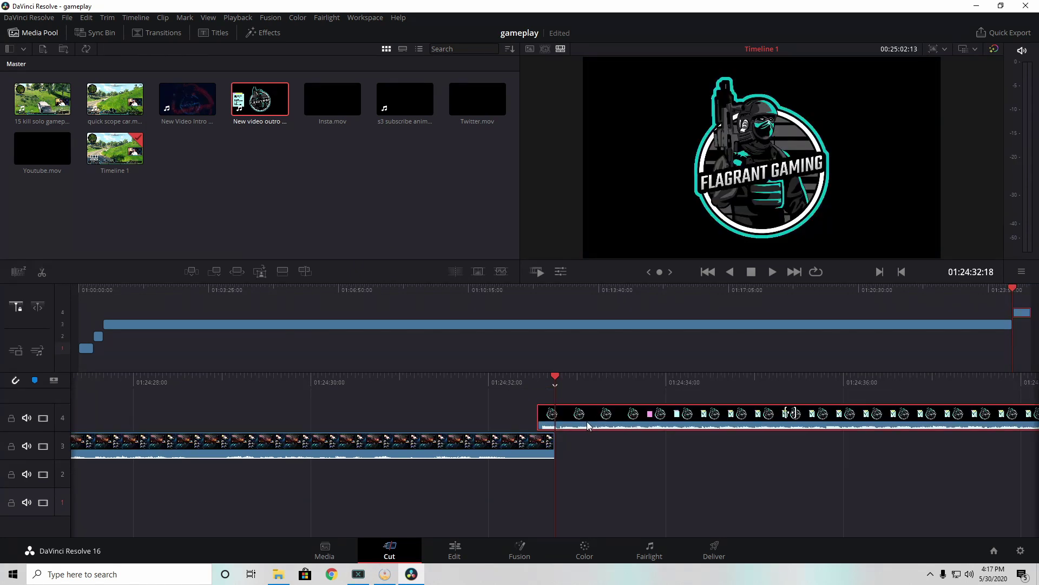
drag(610, 422, 609, 423)
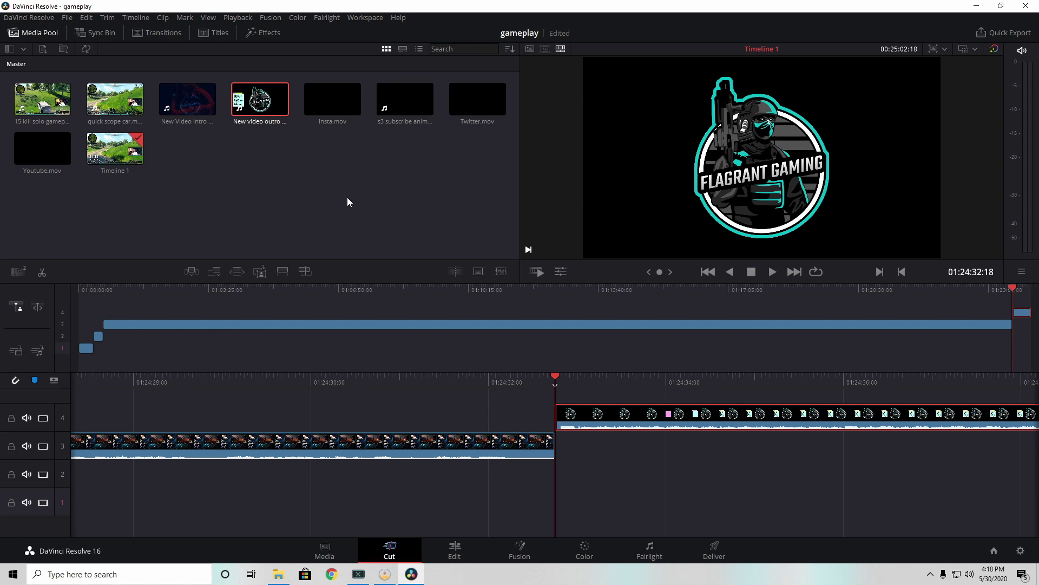
- Switch to the Fairlight page and widen the mixer to show the channels of all four audio tracks
click(85, 349)
click(64, 336)
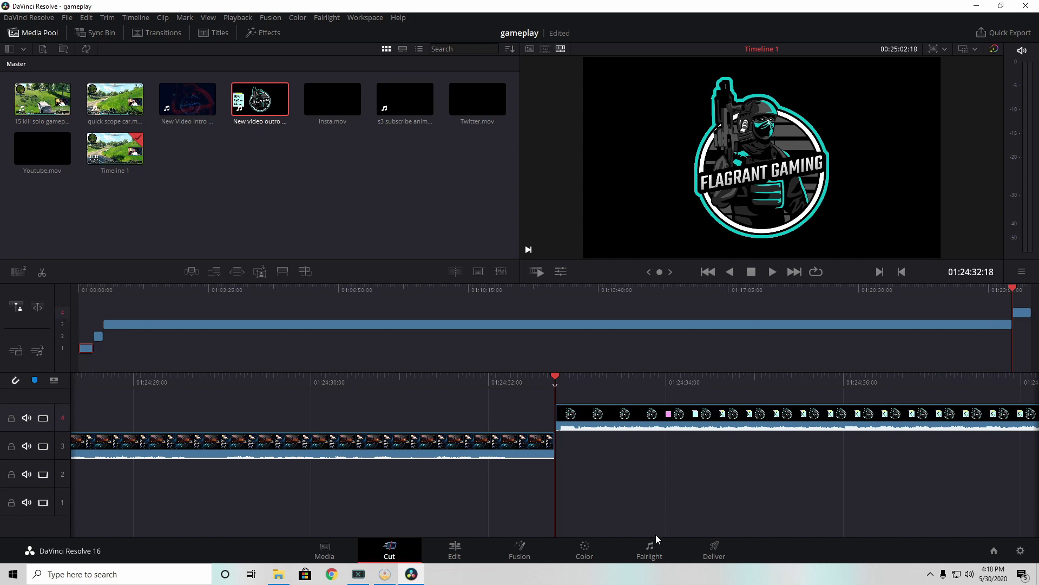
click(649, 550)
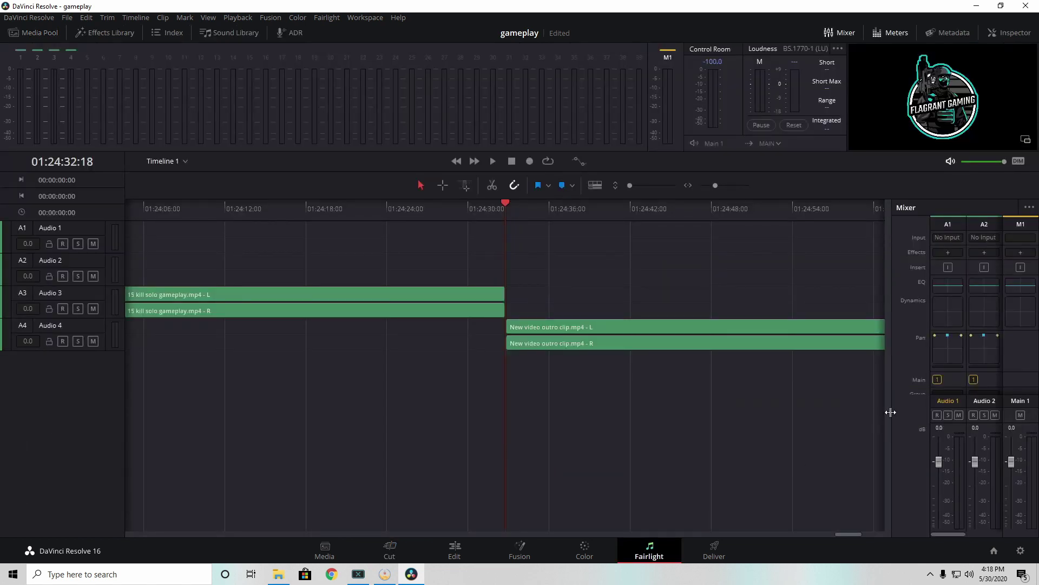
drag(891, 413, 777, 414)
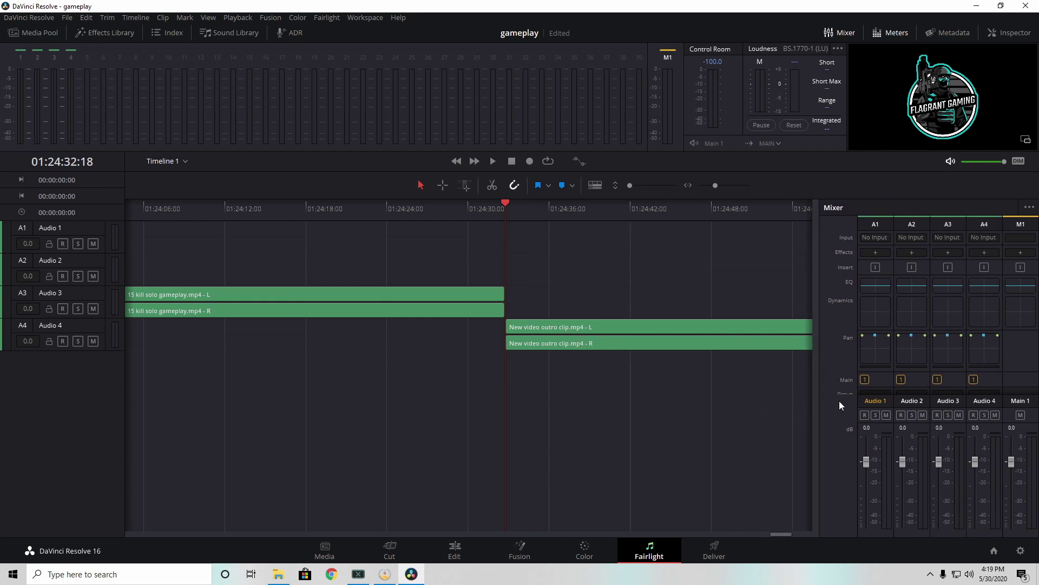
- Play the outro clip and lower the Audio 4 level to -7.6 dB
click(492, 160)
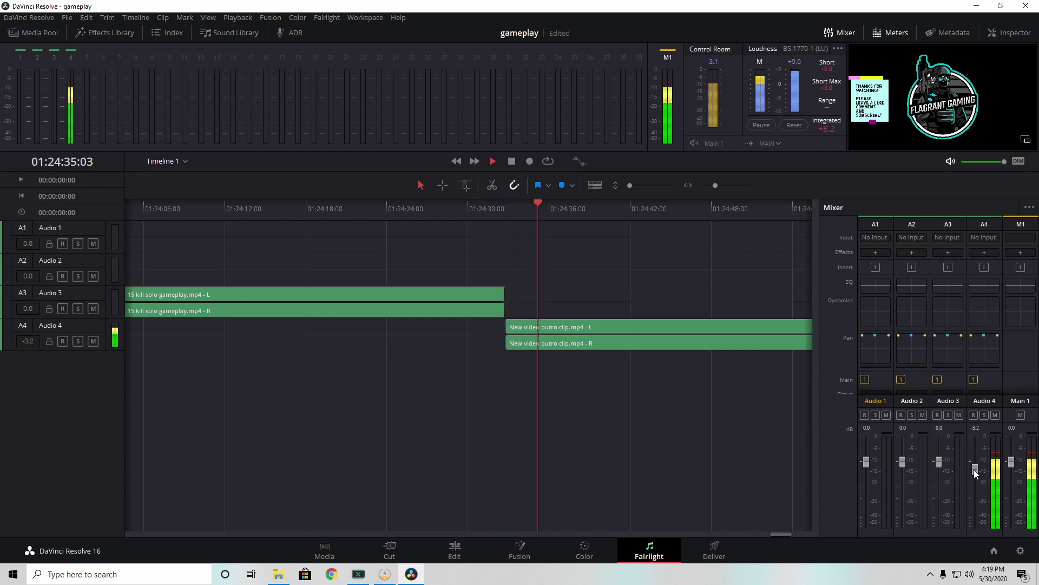
drag(975, 462, 973, 479)
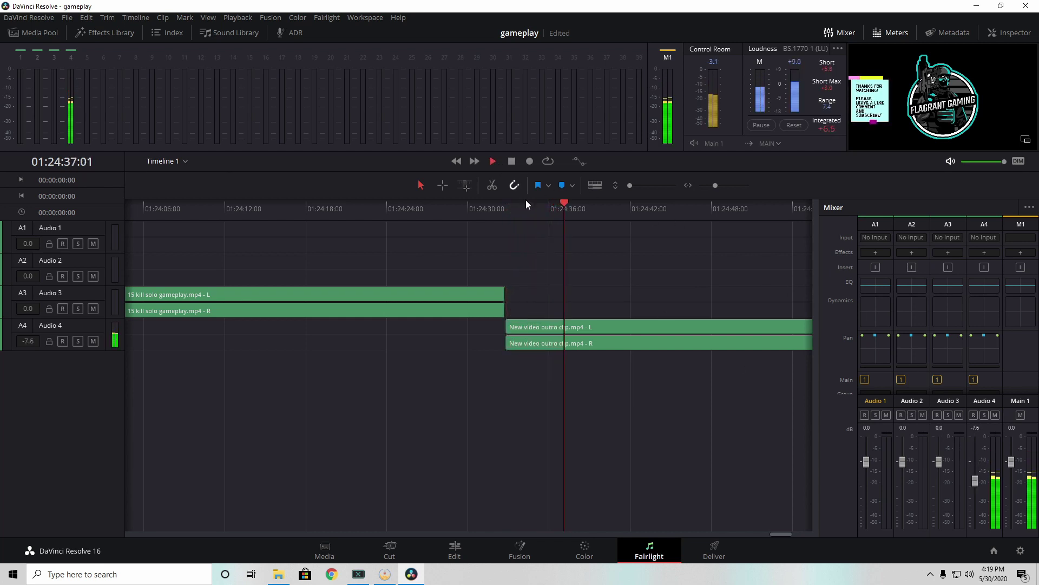
click(513, 164)
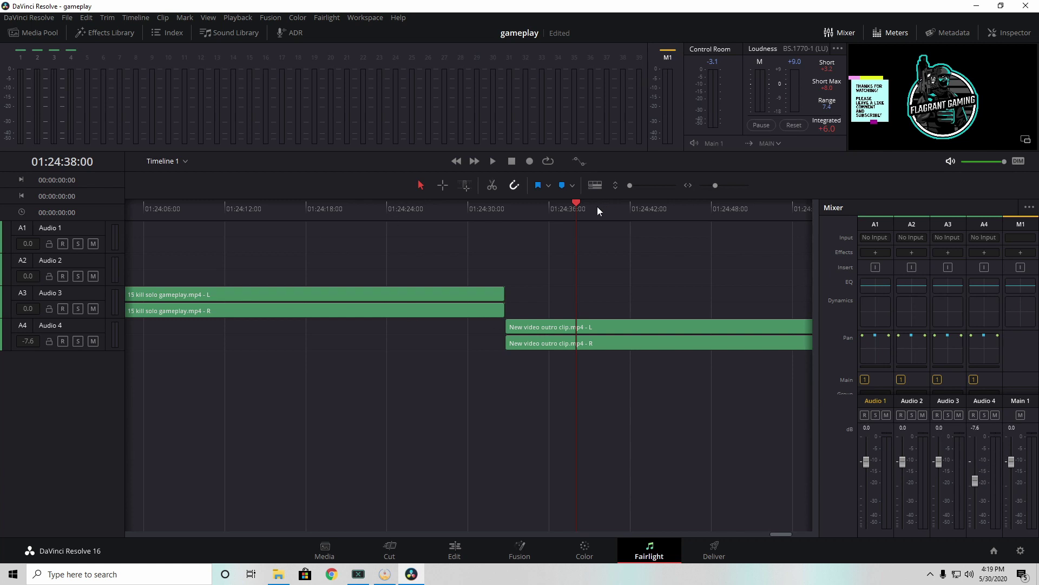
- Play a section near the end of the 15 kill solo gameplay clip to check its audio level
drag(578, 201, 193, 214)
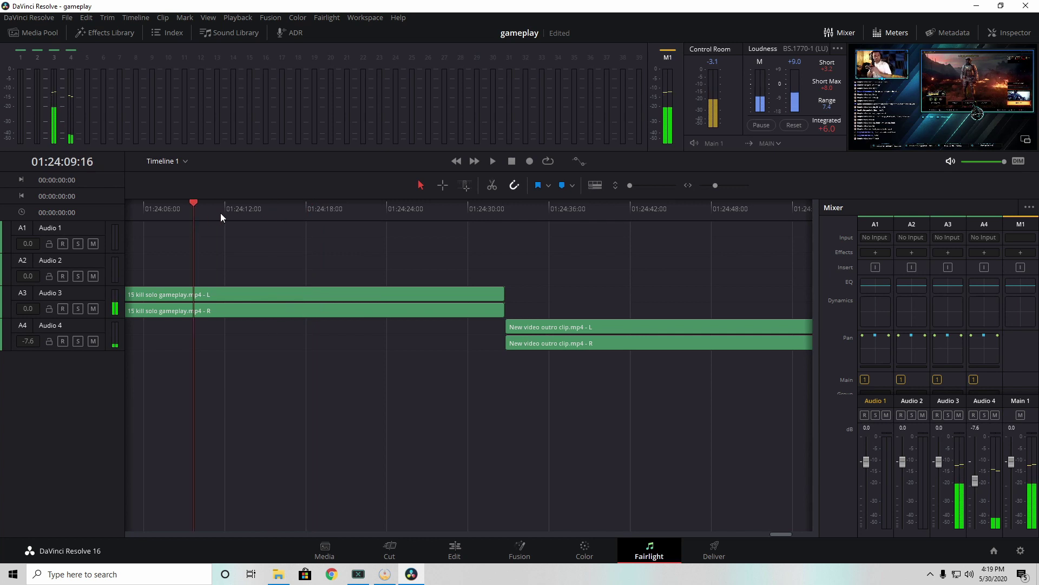
click(492, 163)
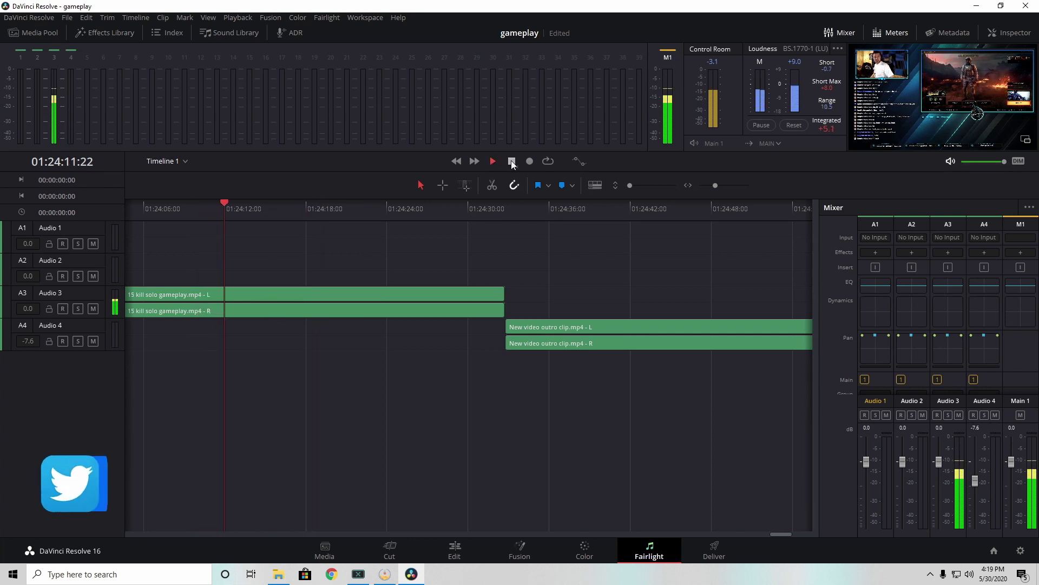
click(512, 162)
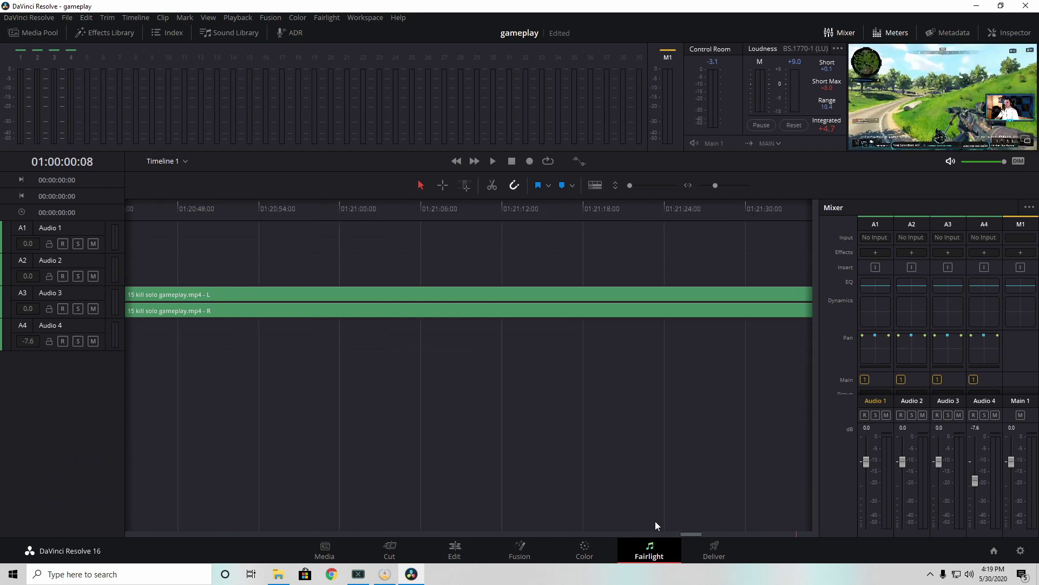
- Play the quick scope car clip from the start of the timeline to check its audio level
scroll(766, 521, right, 3)
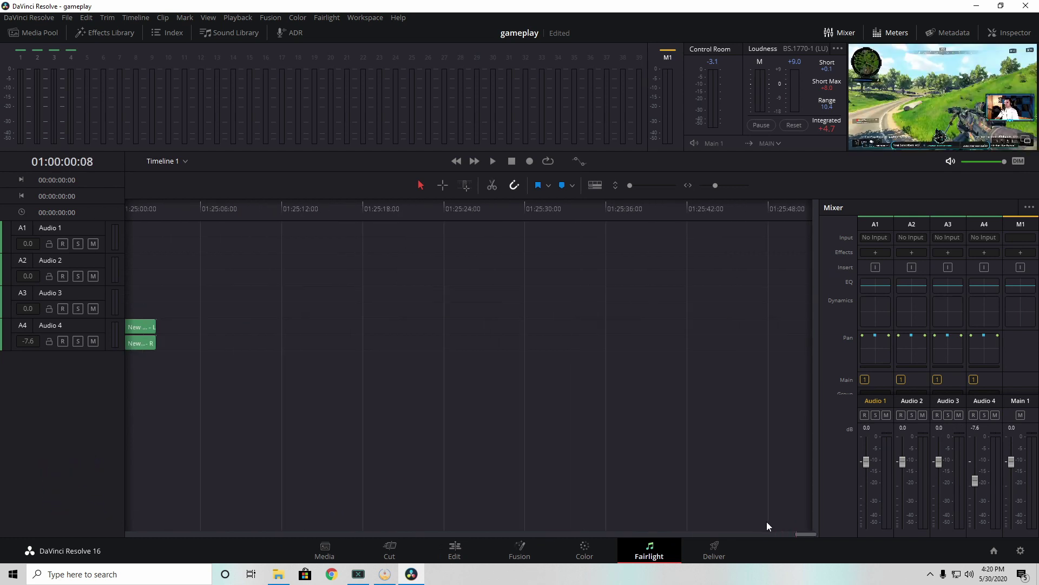
drag(805, 534, 70, 536)
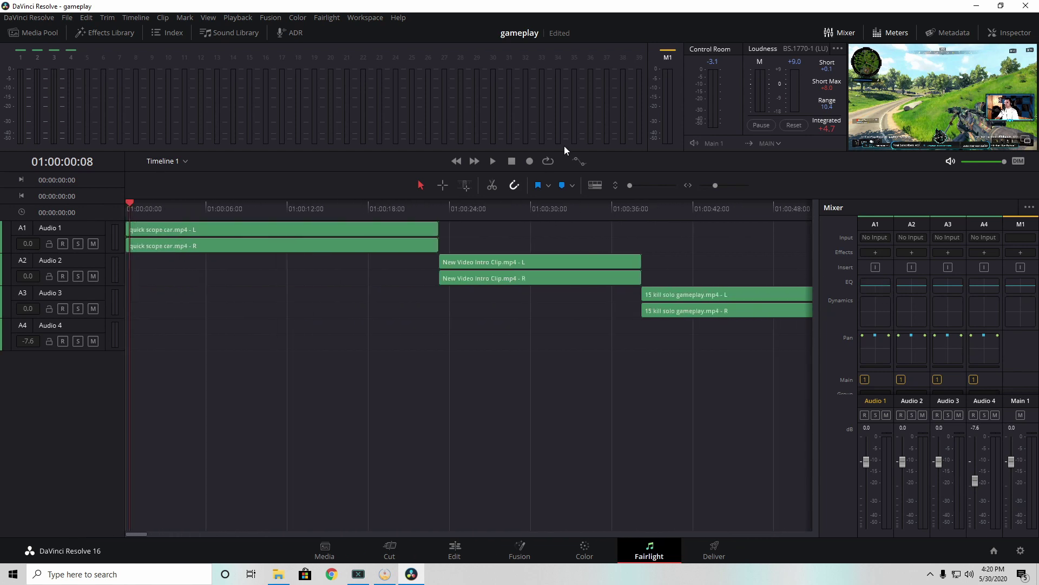
click(492, 162)
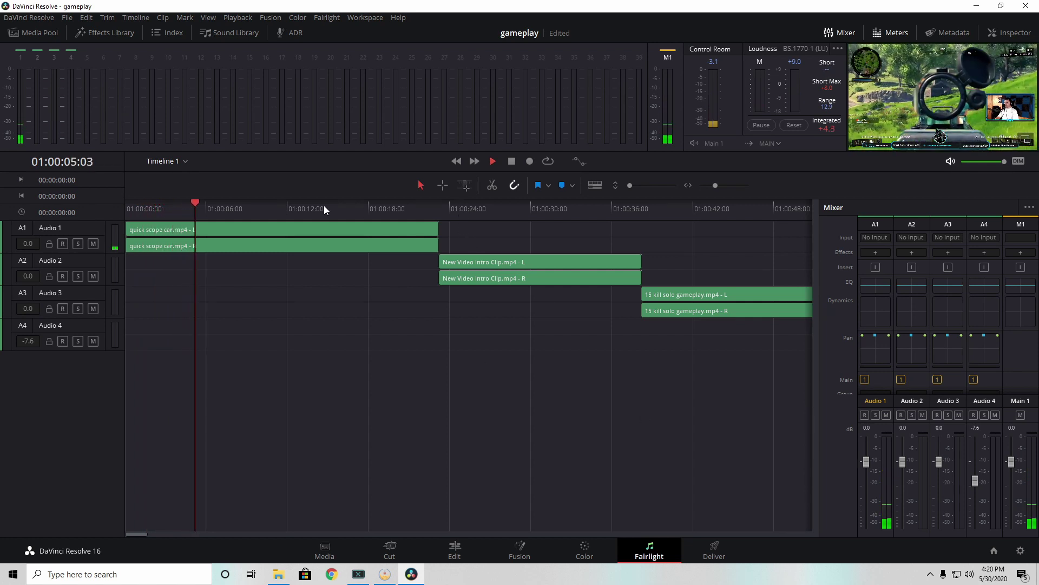
click(511, 161)
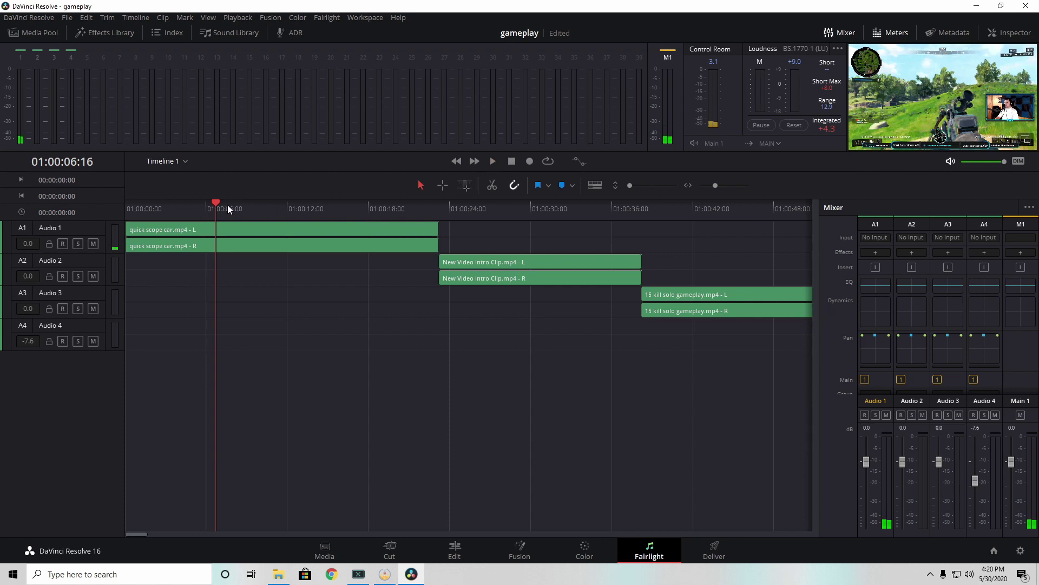
- Play the New Video Intro clip and lower the Audio 2 level to -13 dB
drag(212, 200, 458, 196)
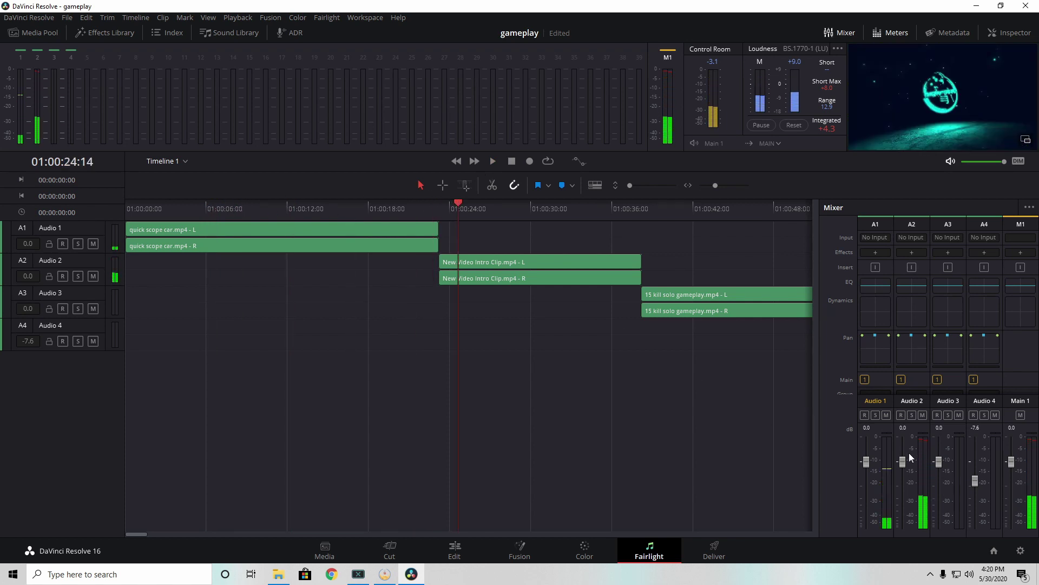
drag(904, 461, 903, 482)
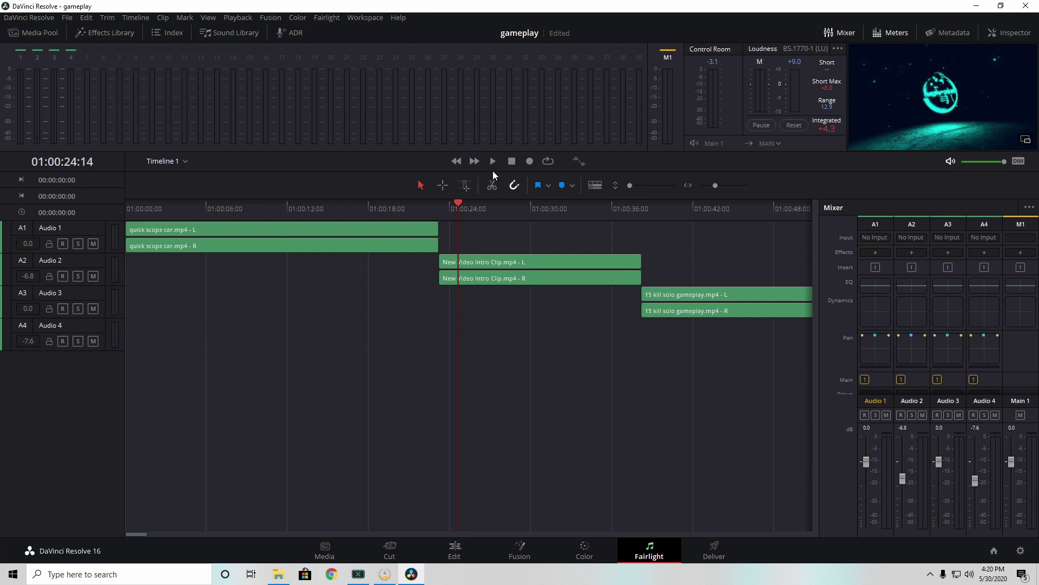
click(493, 161)
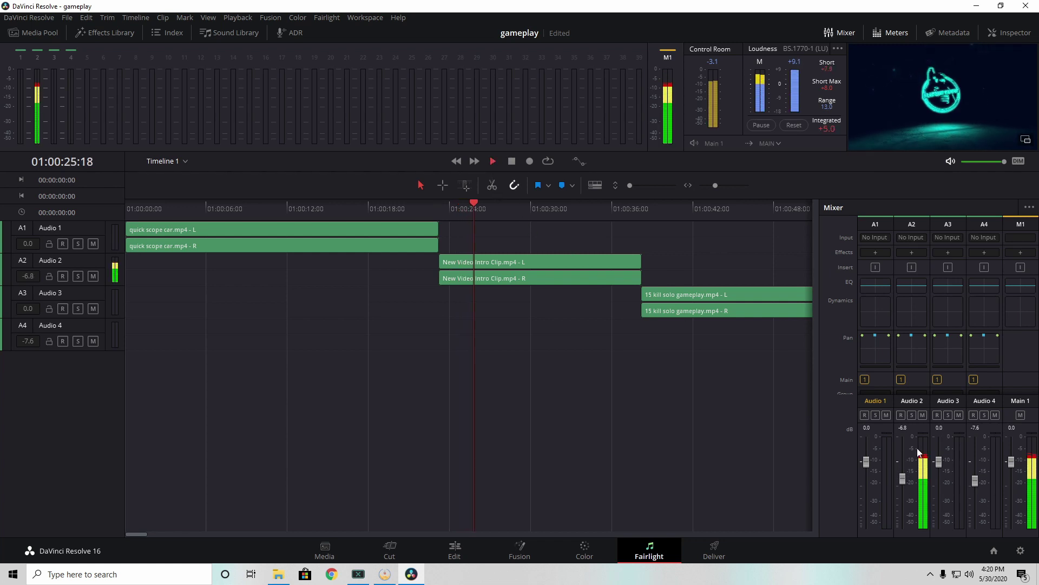
drag(903, 477, 904, 491)
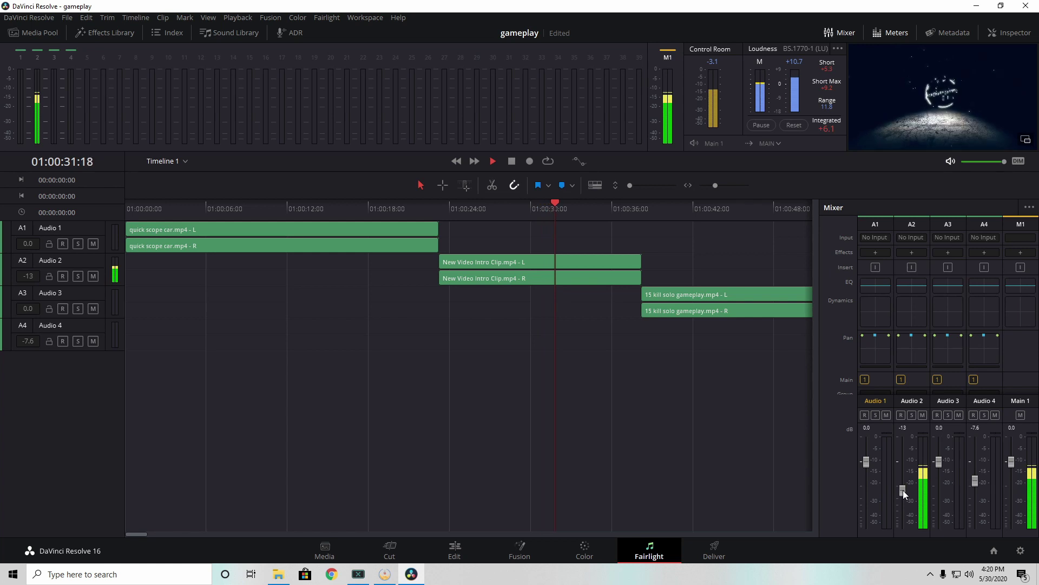
click(511, 162)
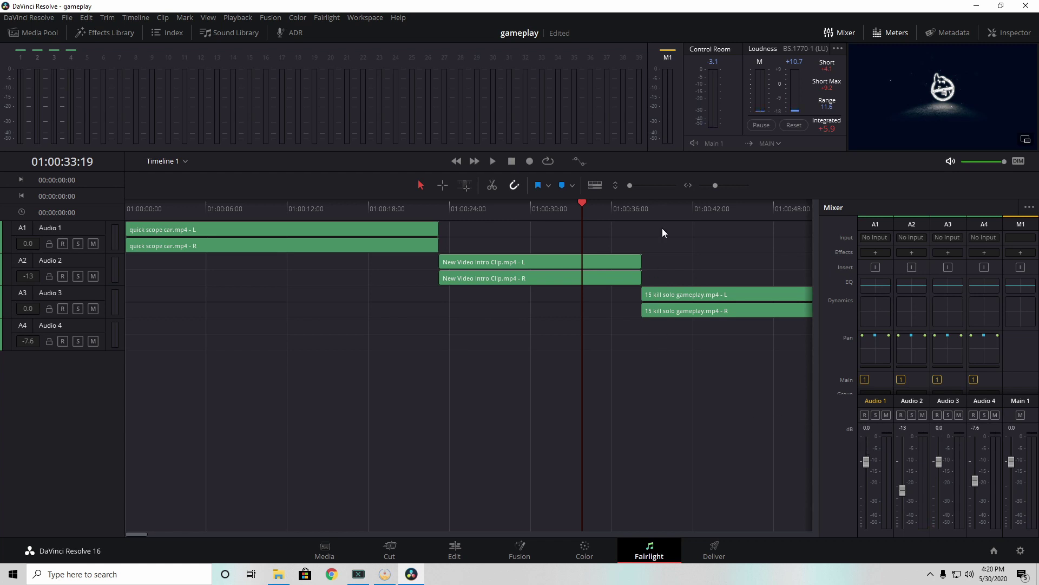
- Return to the Cut page, play the timeline from the start, and stop just before the quick scope car clip ends
drag(582, 208, 687, 204)
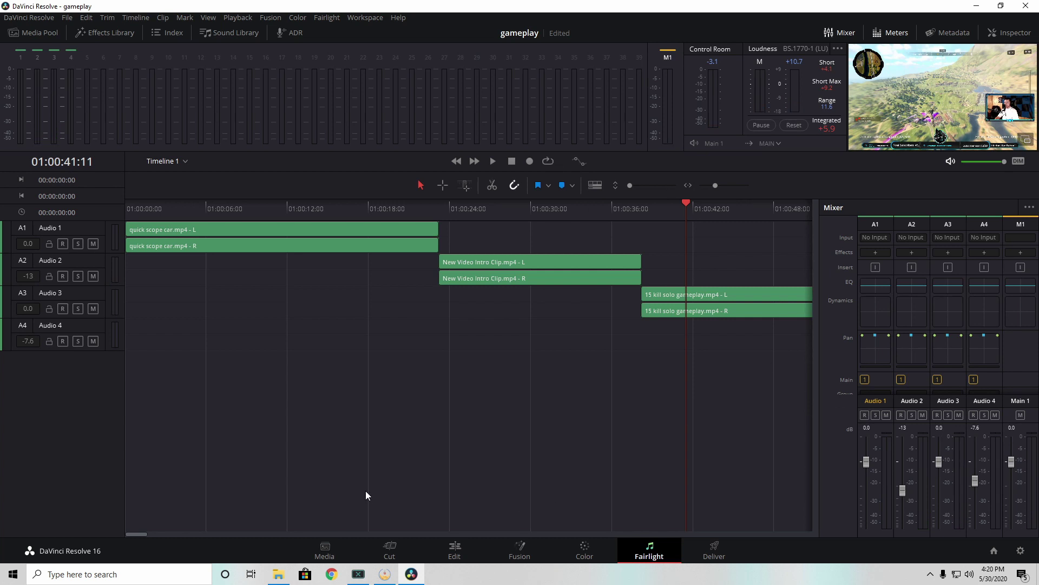
click(389, 552)
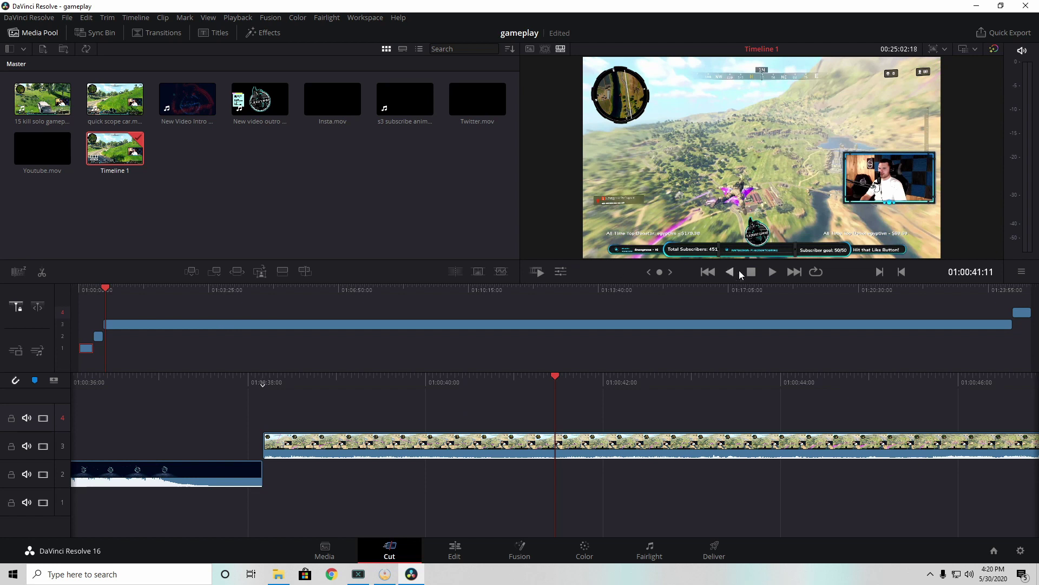
click(703, 272)
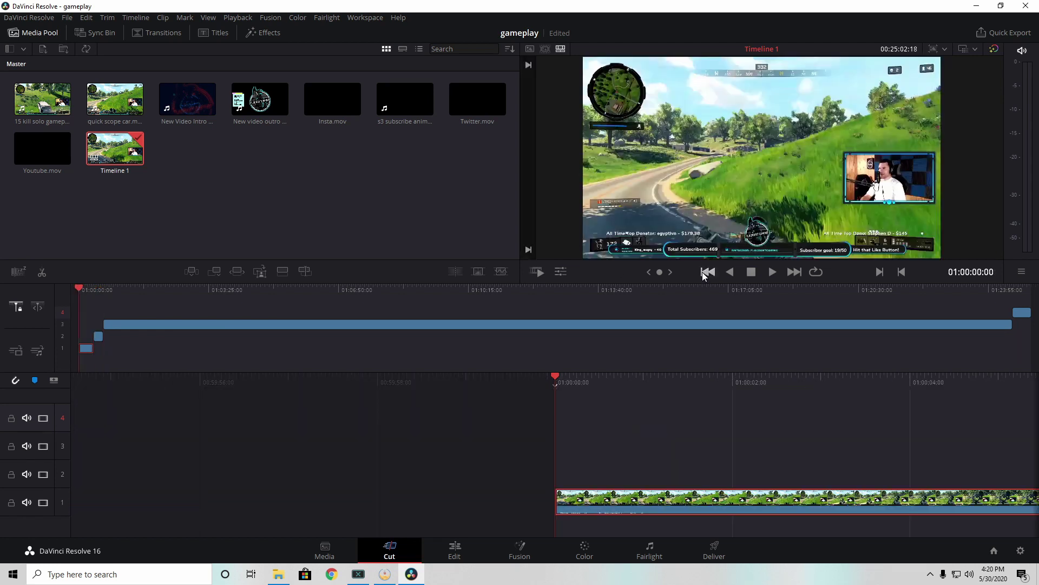
click(771, 272)
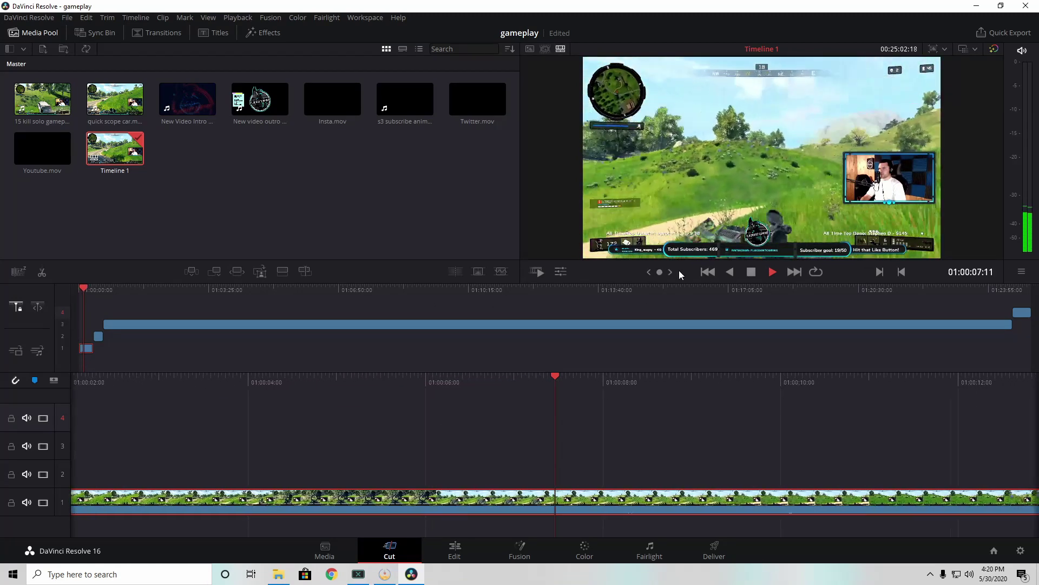
click(90, 288)
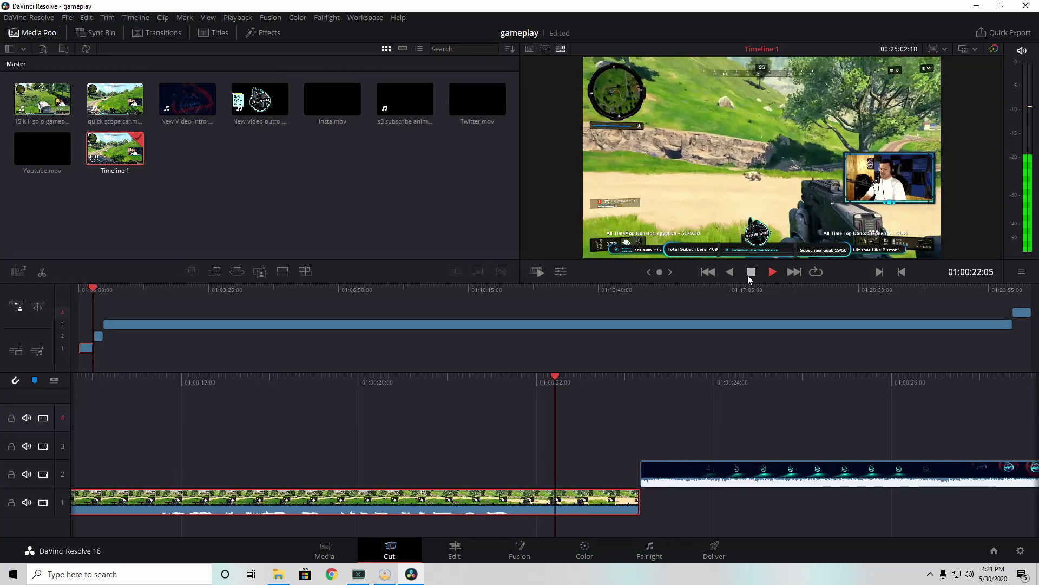
click(748, 275)
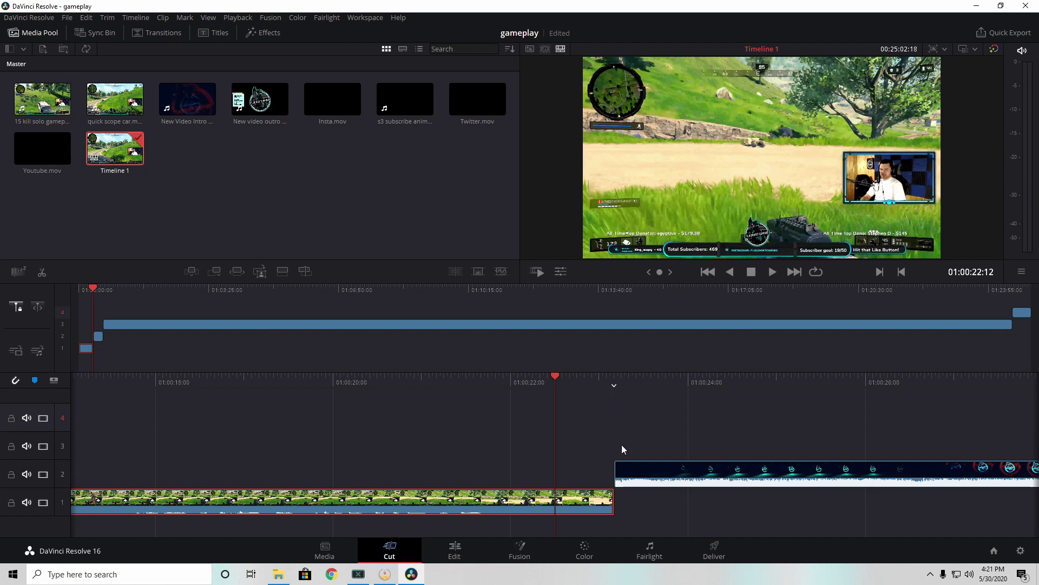
- Add a Cross Dissolve at the end of the quick scope car clip and move the playhead just before the transition
click(160, 32)
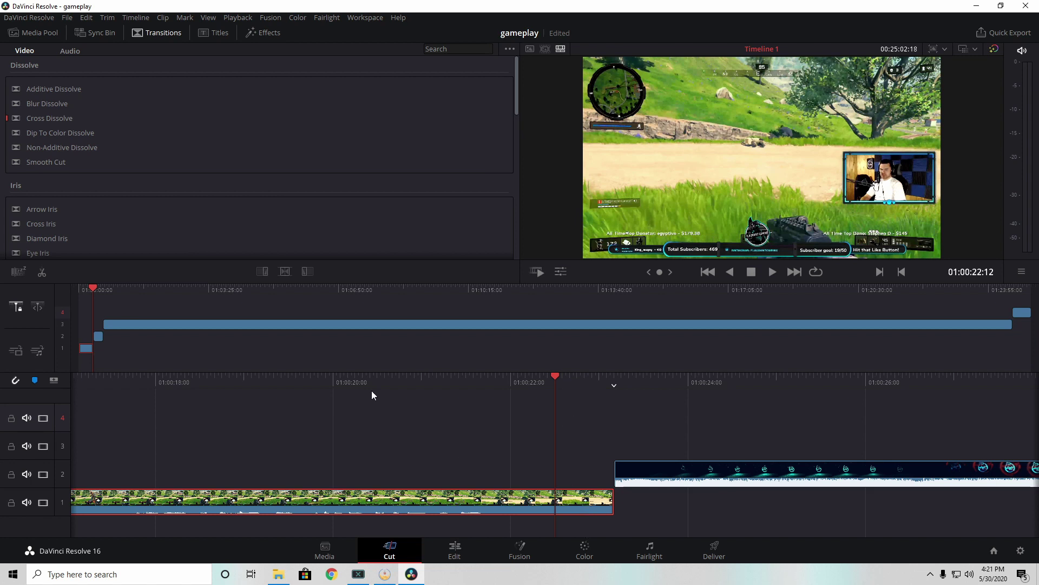
click(263, 277)
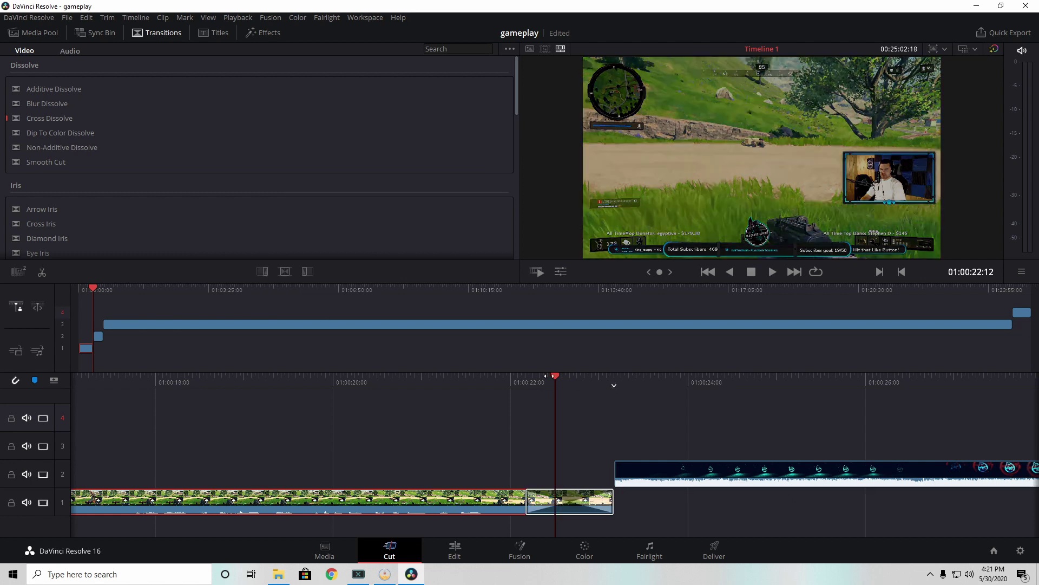
drag(556, 375, 672, 382)
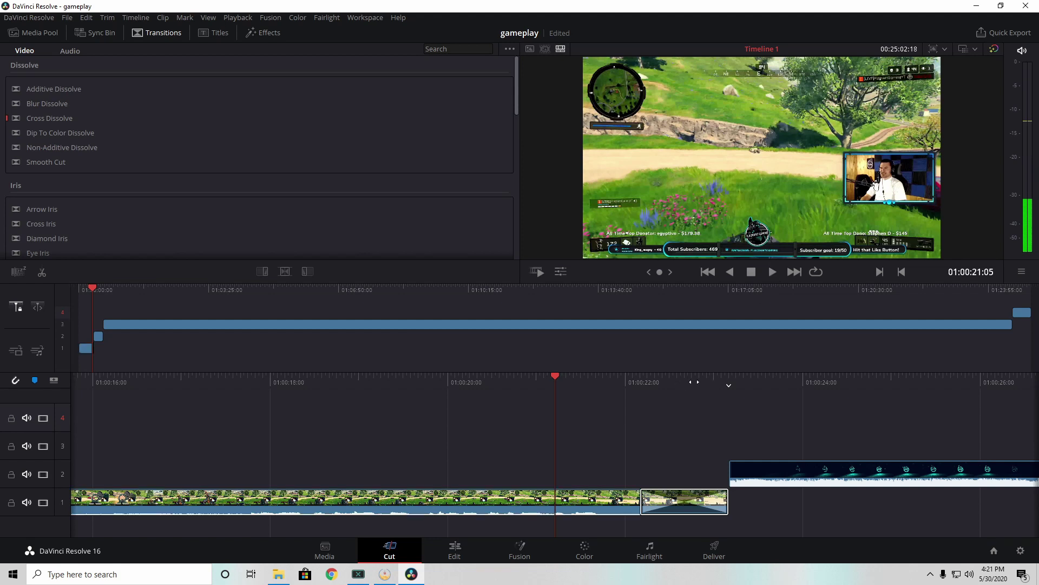
- Play through the Cross Dissolve at the end of the quick scope car clip and stop in the intro clip
drag(610, 385, 548, 382)
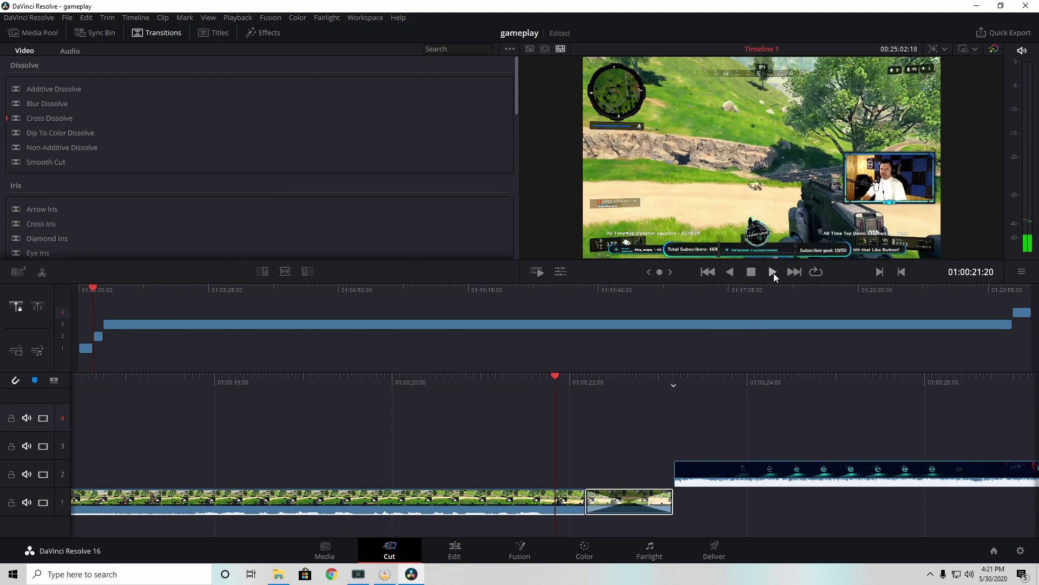
click(773, 273)
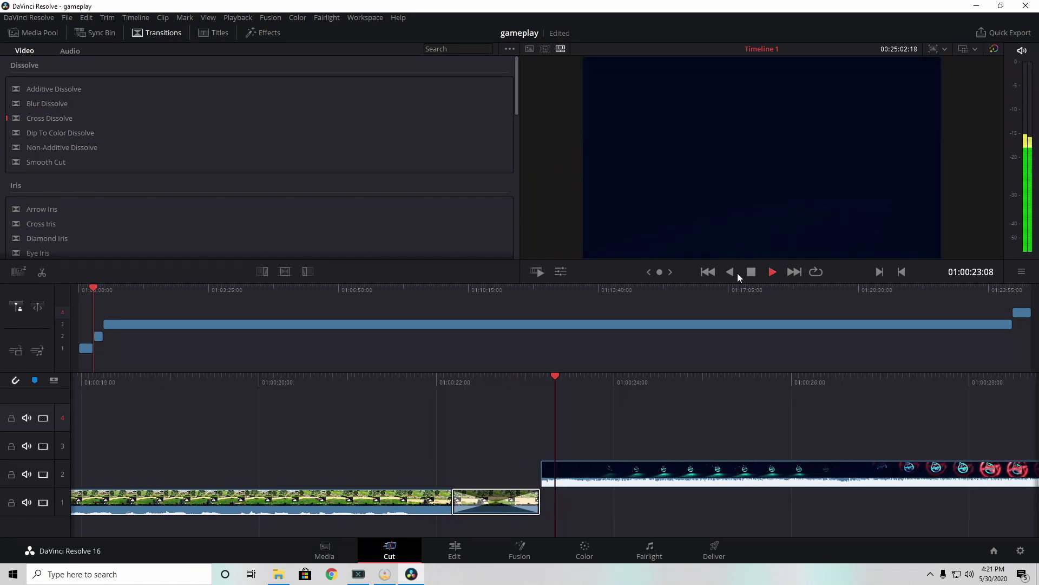
click(751, 272)
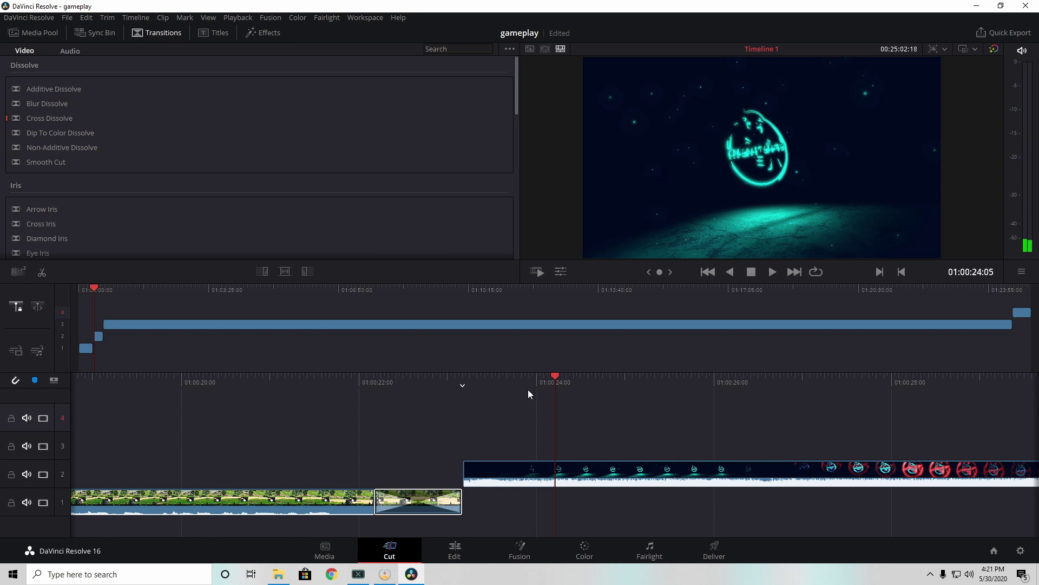
- Add a Cross Dissolve at the start of the main gameplay clip, where the New Video Intro clip ends
drag(95, 288, 103, 290)
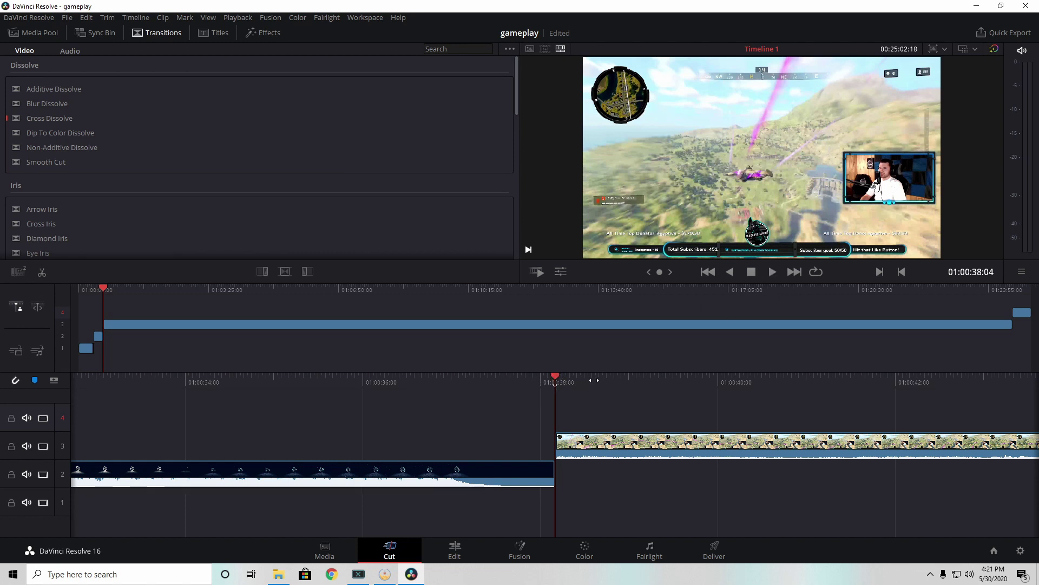
drag(555, 382, 540, 384)
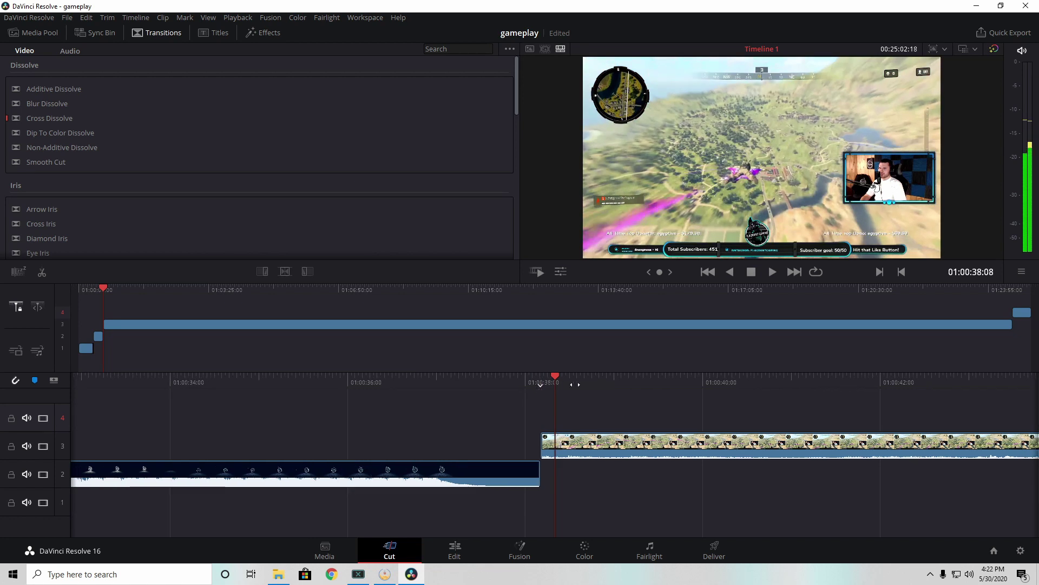
click(566, 445)
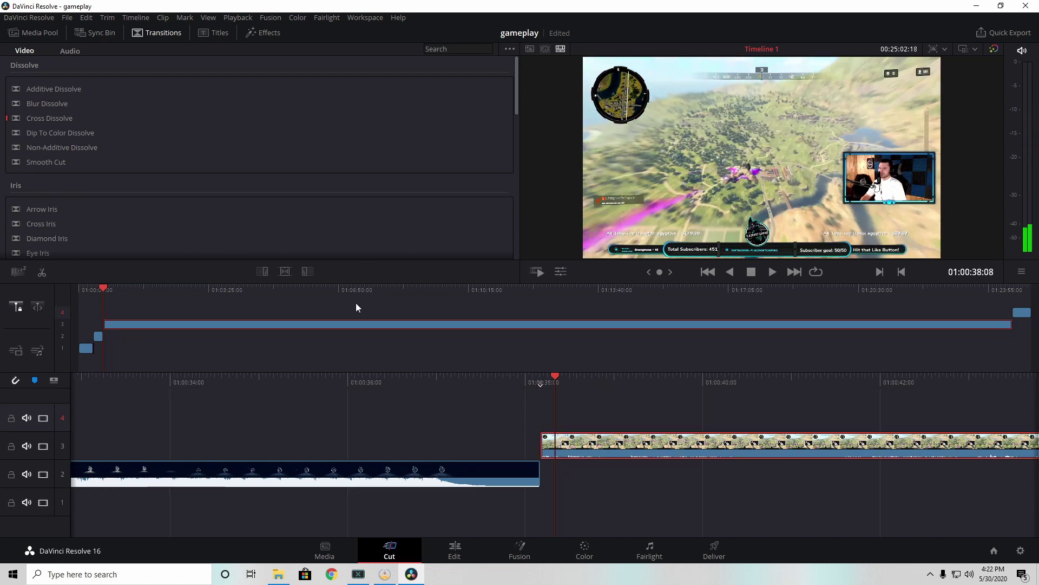
click(307, 272)
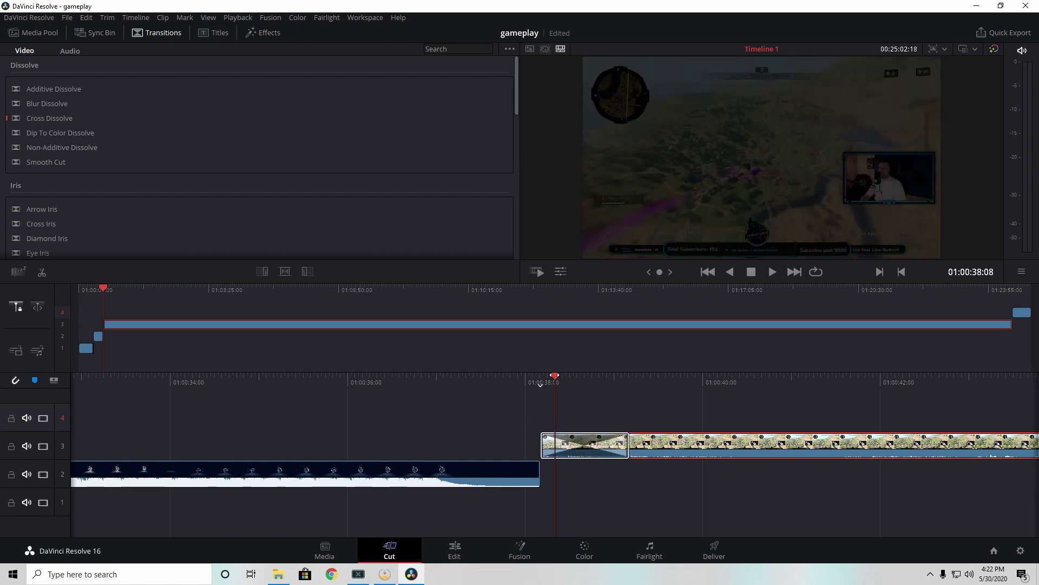
- Play across the change from the intro to the gameplay clip twice to check the new Cross Dissolve
drag(541, 383, 604, 381)
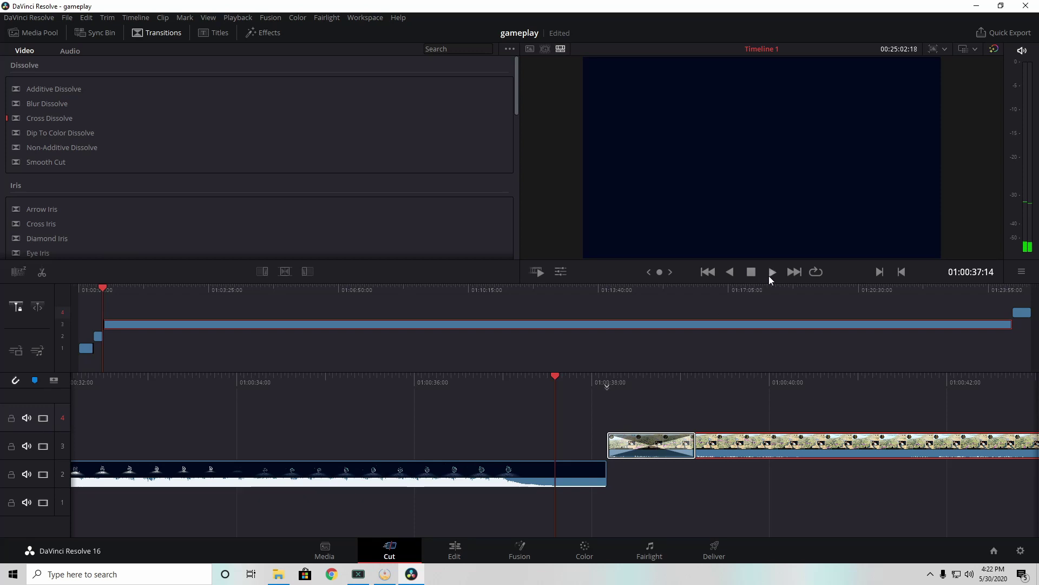
click(768, 276)
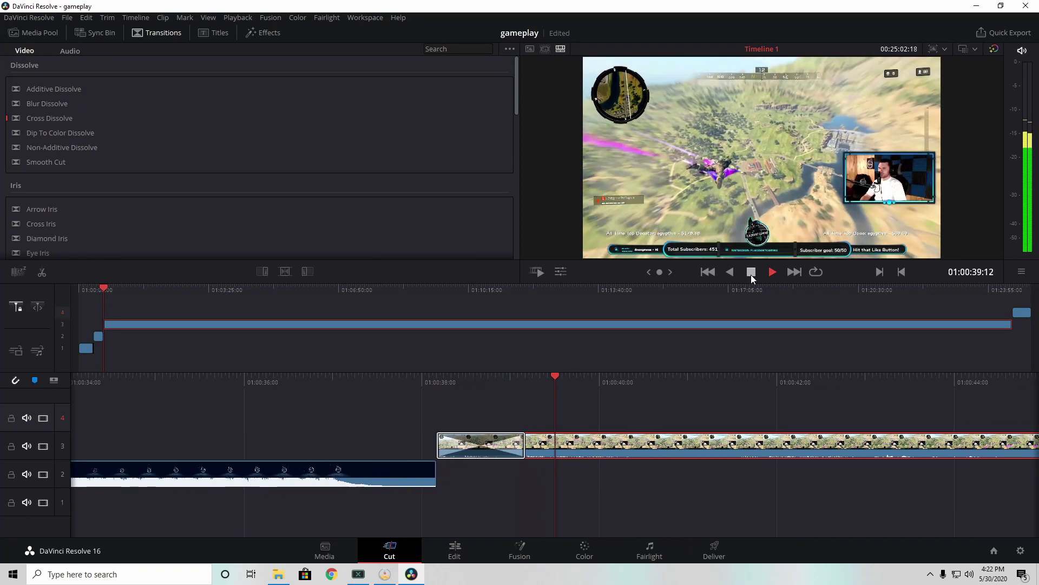
click(751, 273)
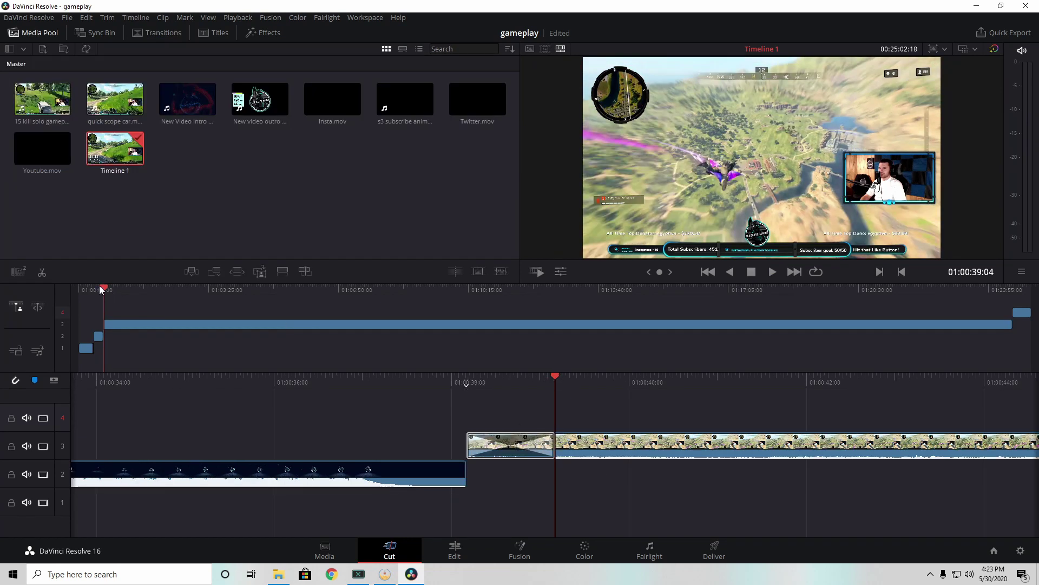
click(713, 277)
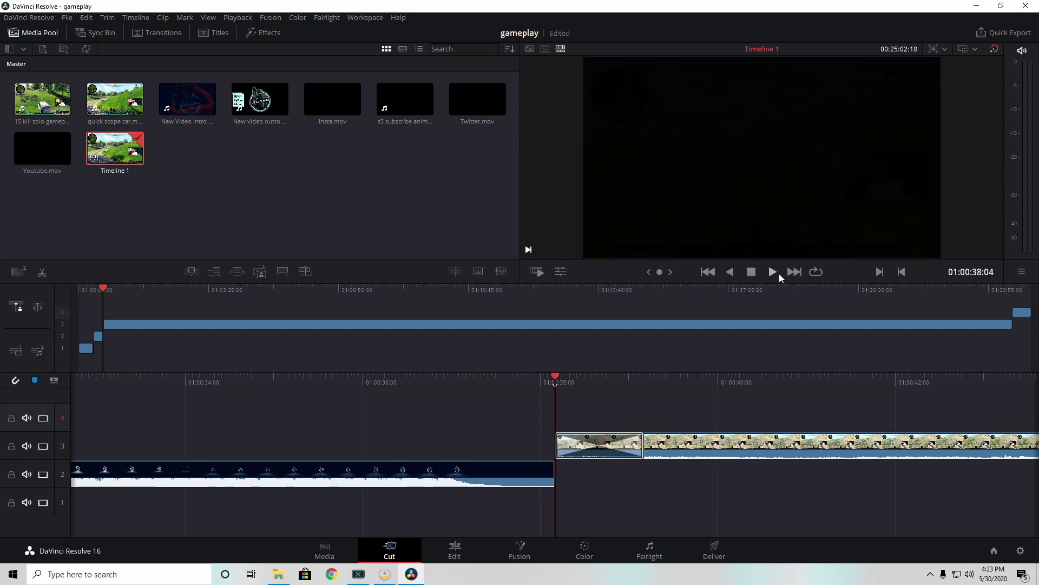
click(773, 274)
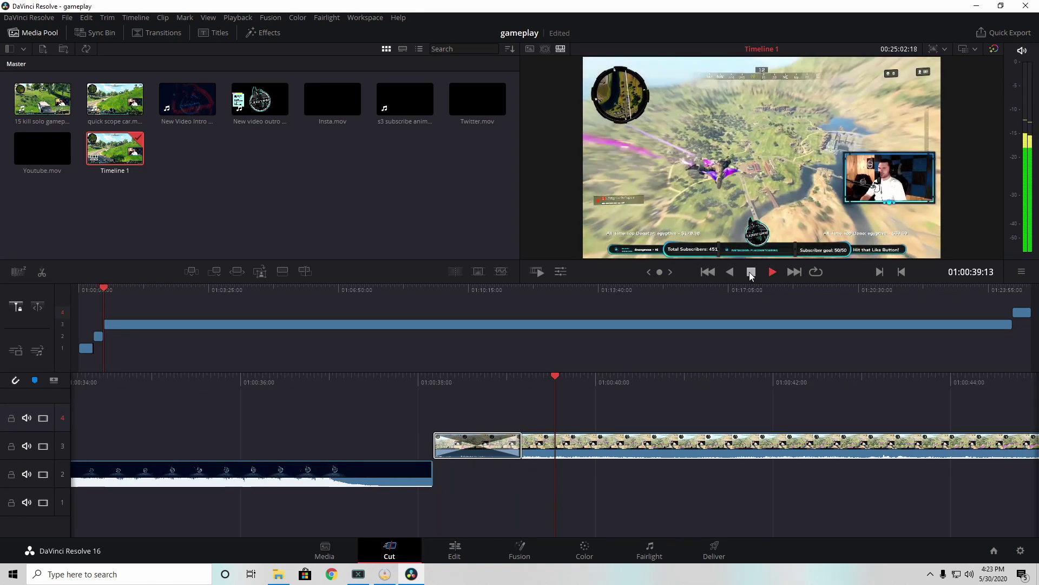
click(751, 273)
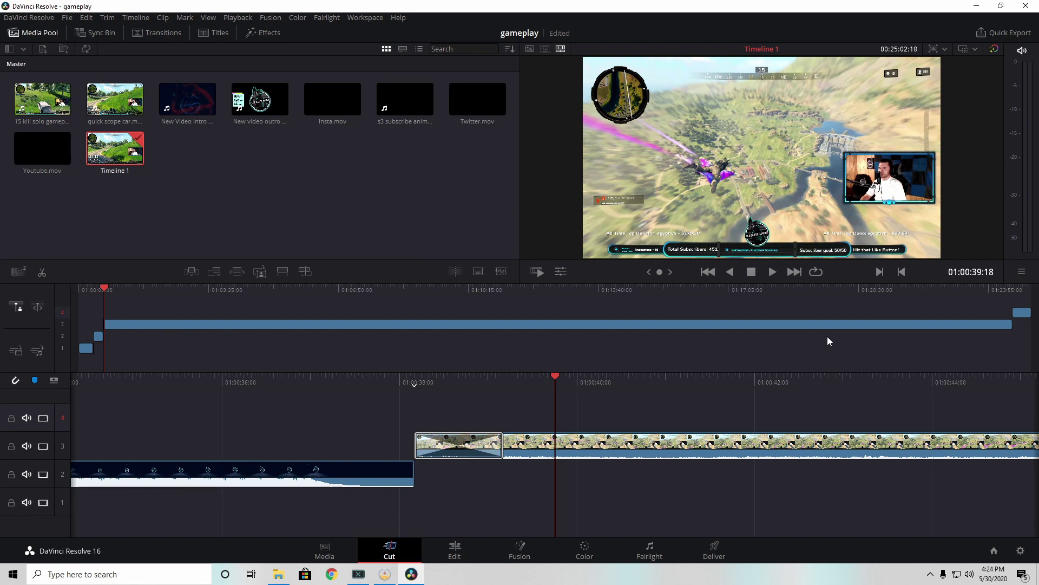
- Find the start of an unwanted section in the main gameplay clip and split the clip at 01:11:47:19
click(405, 288)
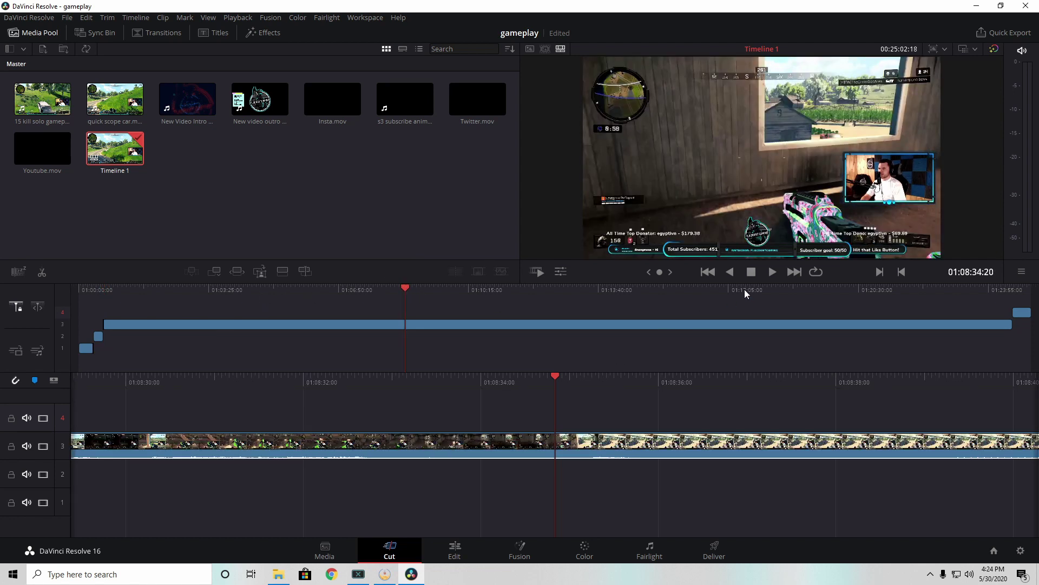
click(526, 290)
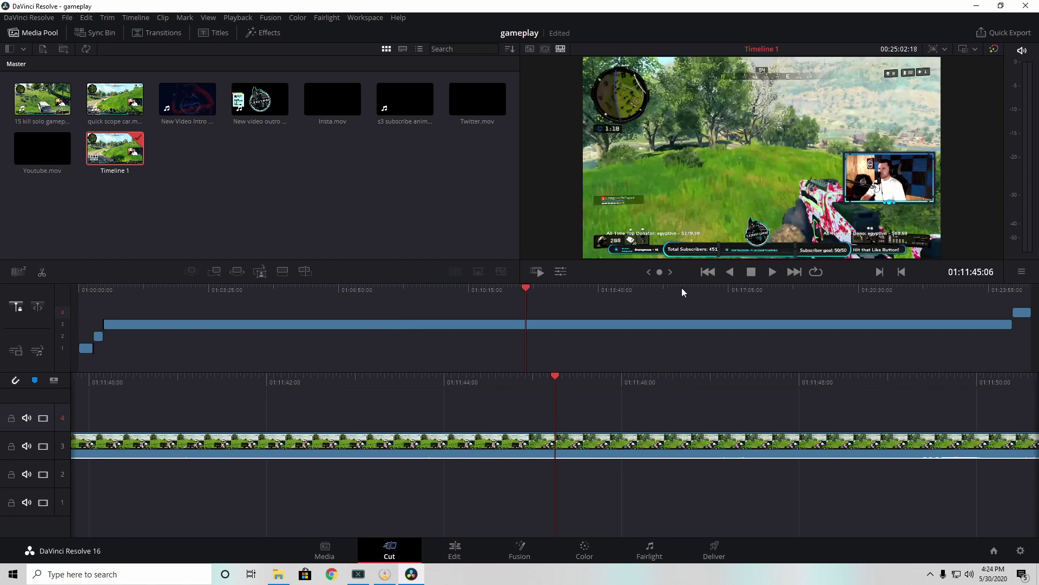
click(773, 271)
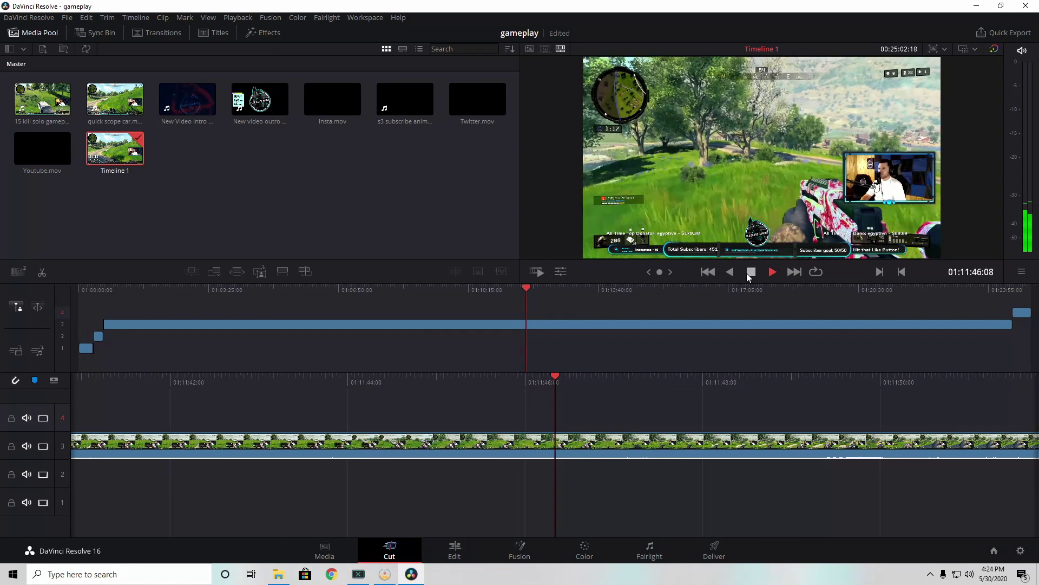
click(751, 271)
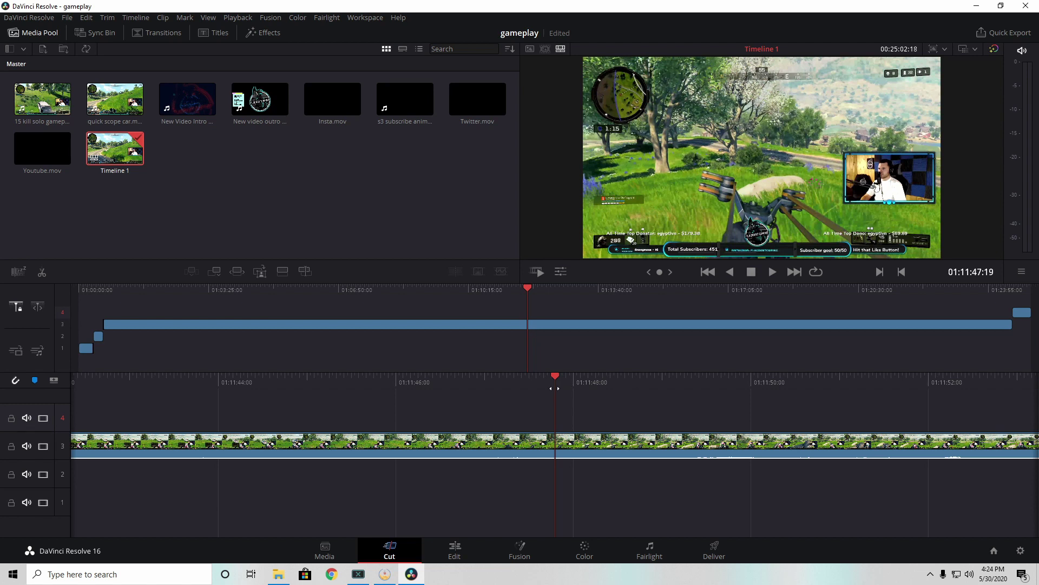
click(581, 452)
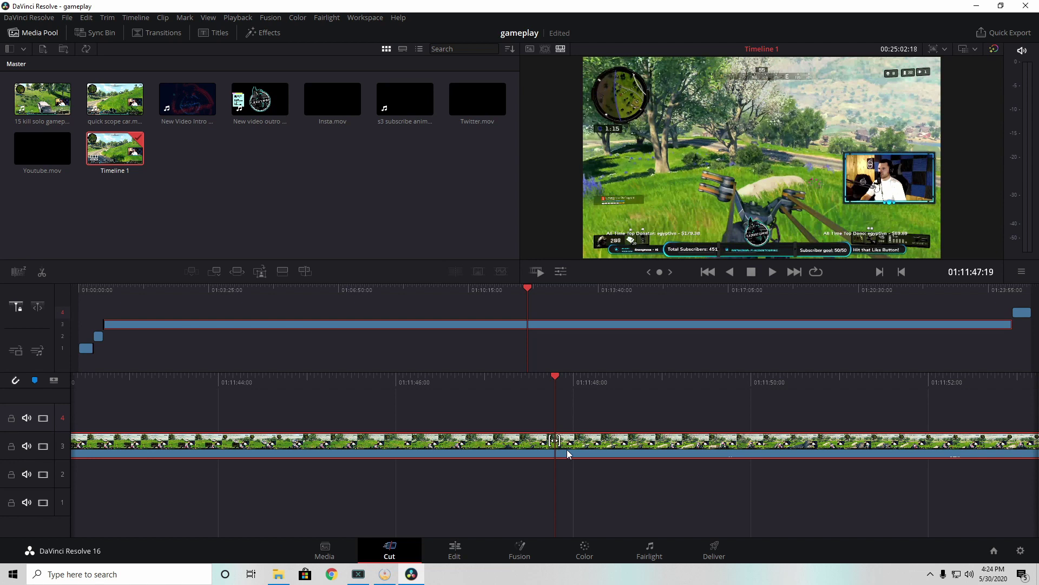
right_click(564, 449)
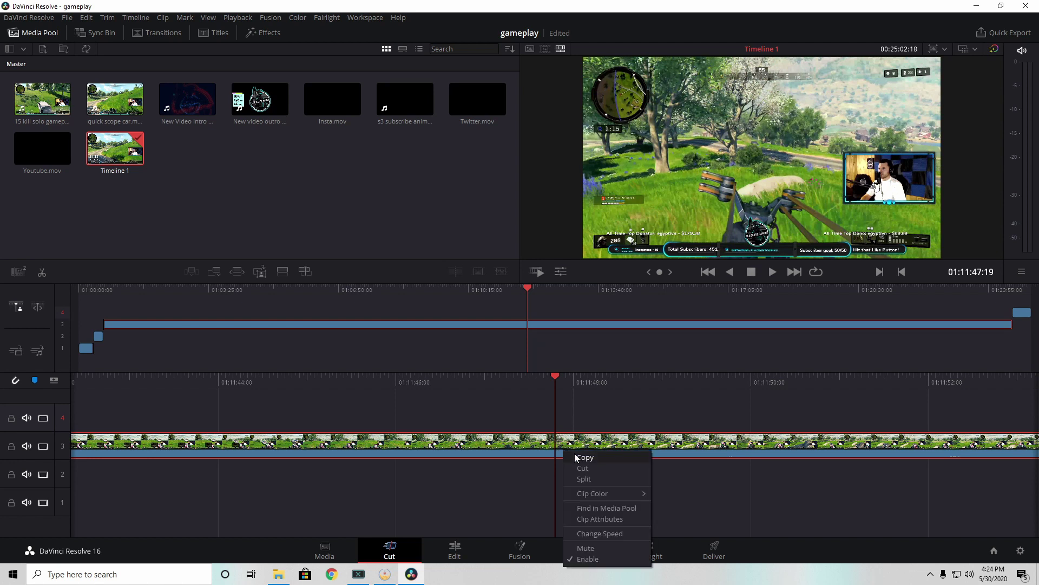
click(593, 478)
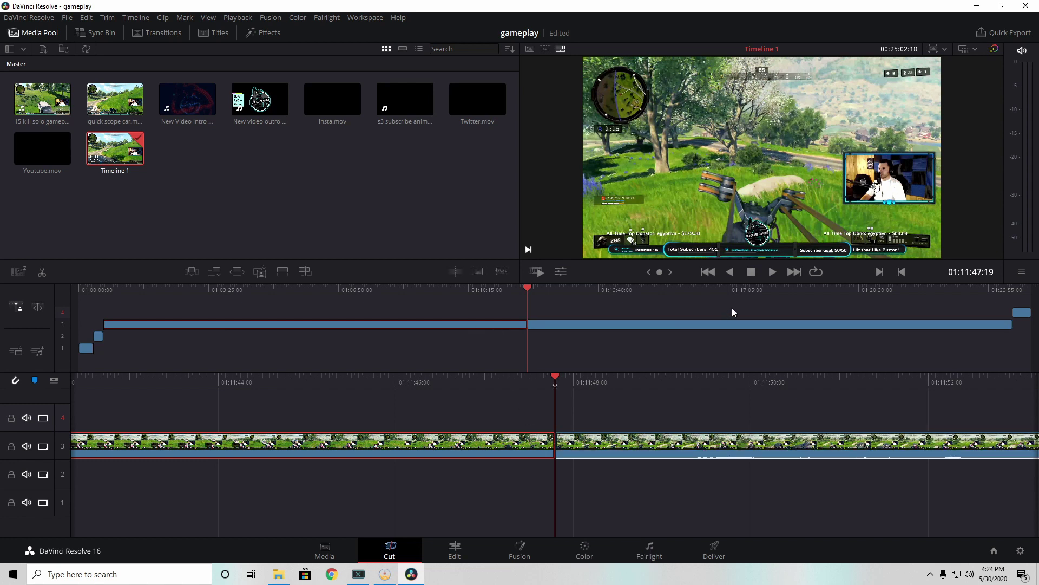
- Find the end of the unwanted gameplay section and split the clip there at 01:13:02:14
click(772, 272)
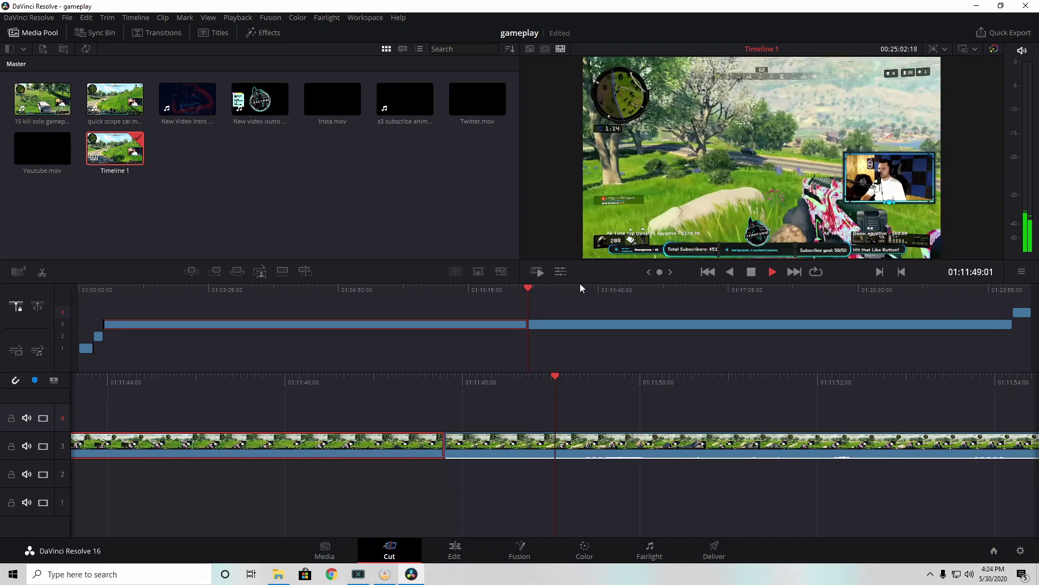
click(573, 288)
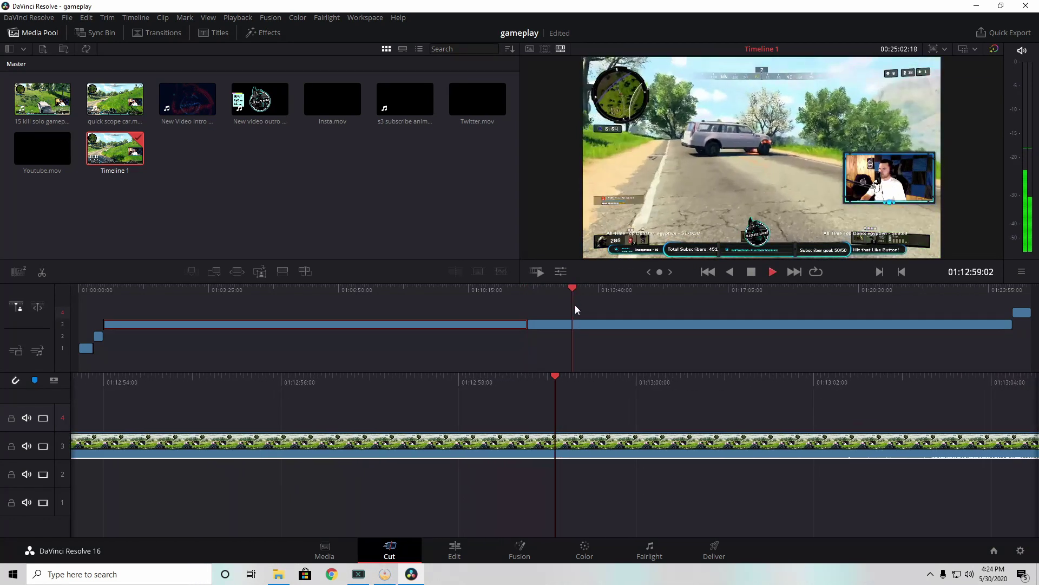
click(752, 275)
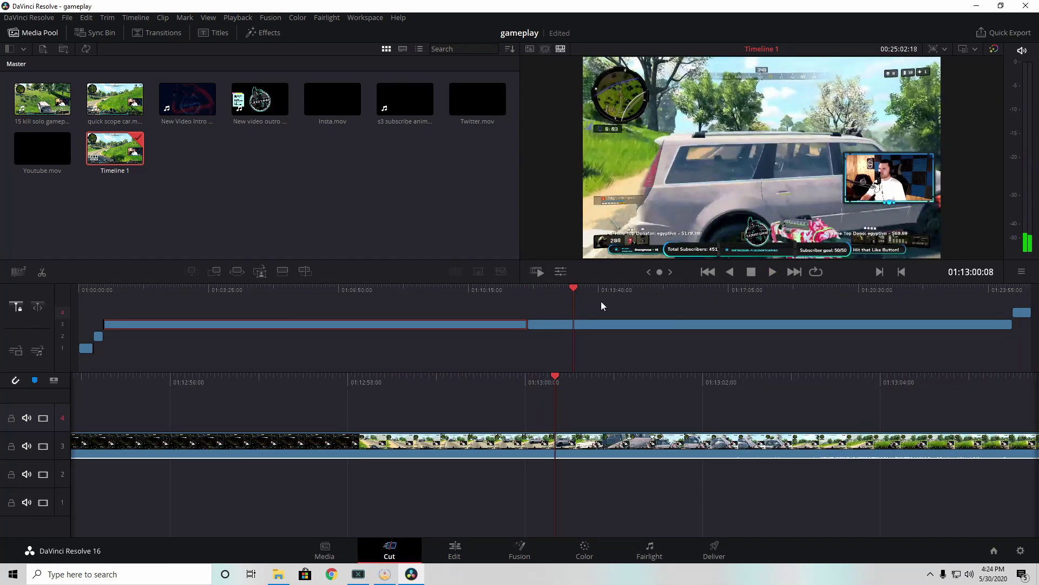
click(772, 273)
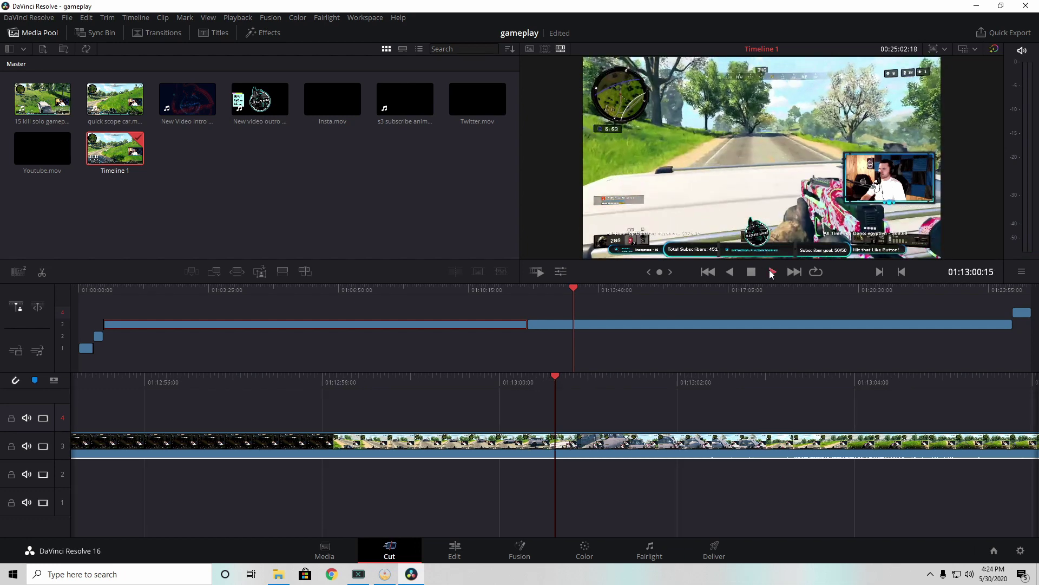
click(755, 274)
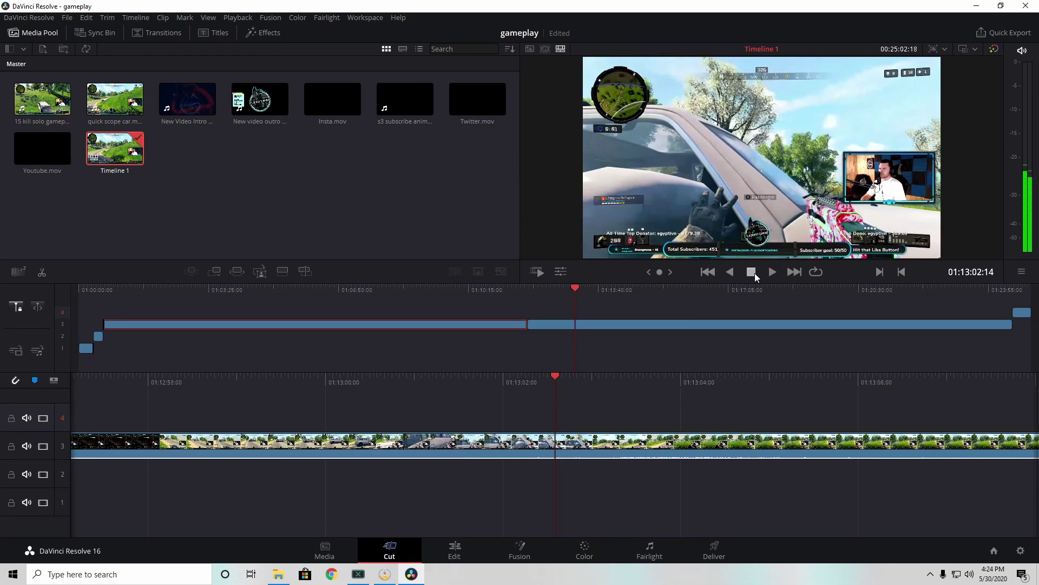
right_click(559, 447)
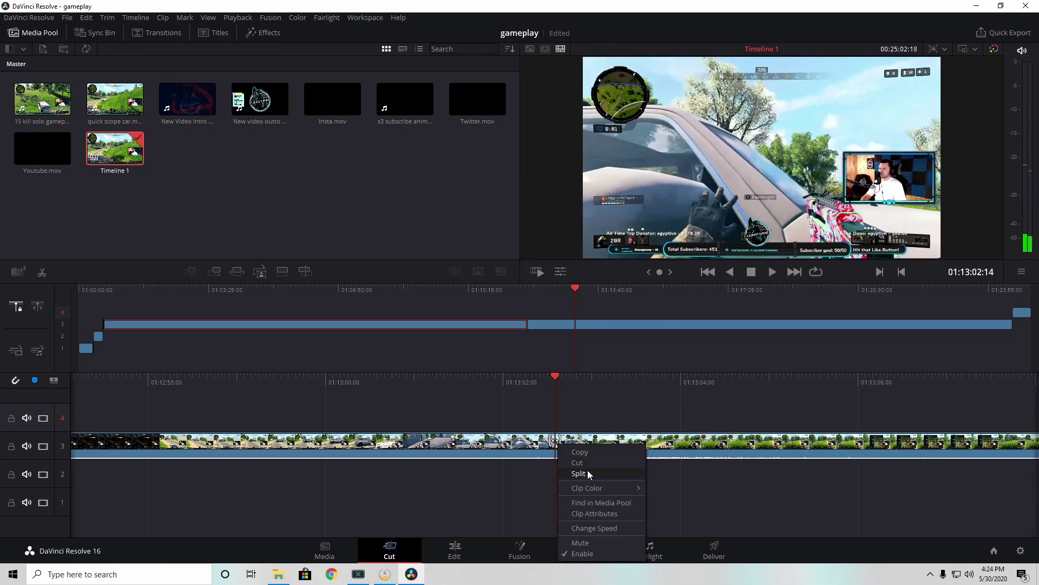
click(589, 473)
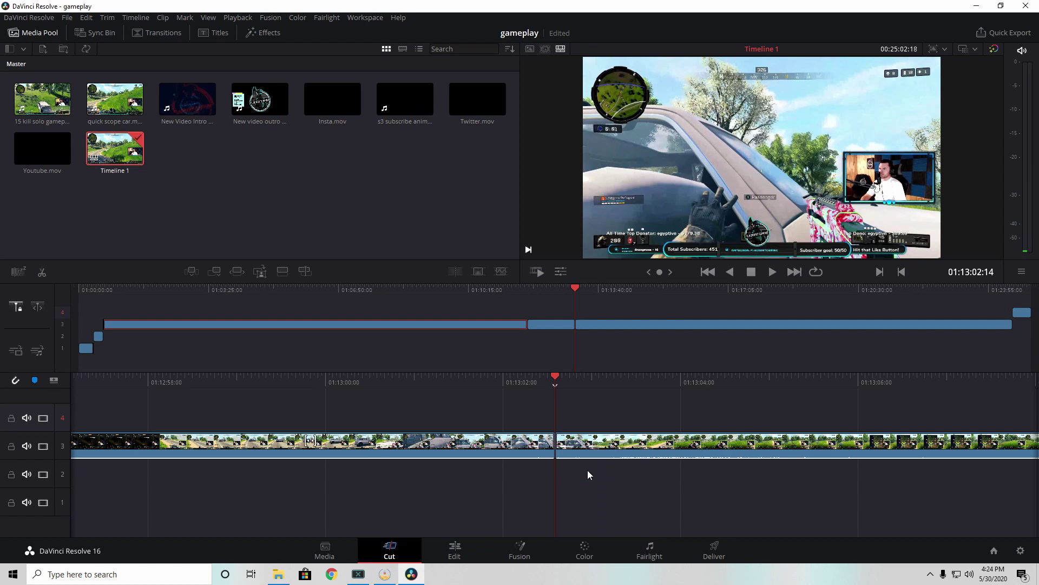
- Cut the section between the two splits out of track 3 and move the remaining gameplay against the first part
click(501, 451)
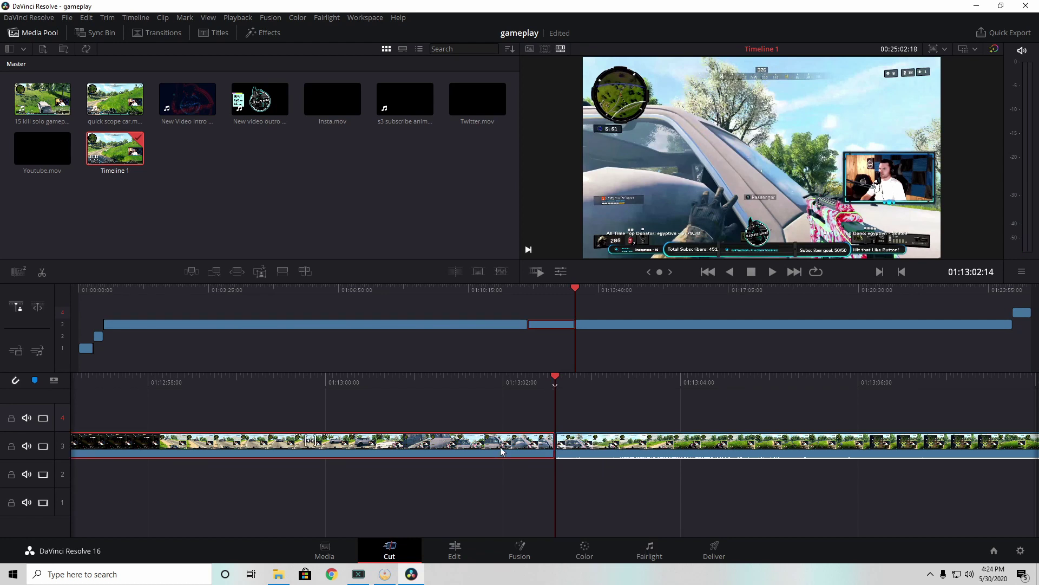
right_click(501, 450)
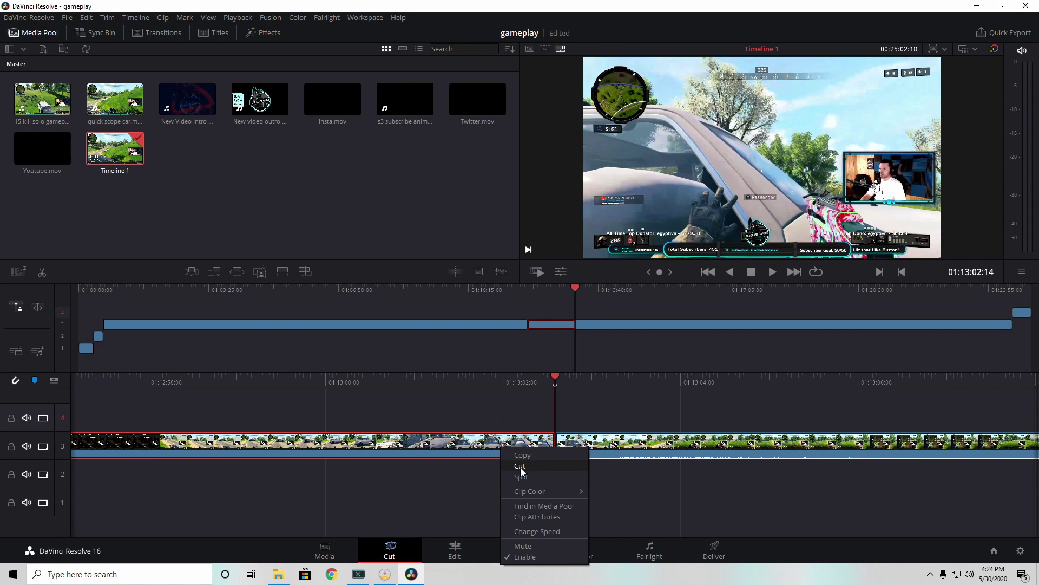
click(520, 466)
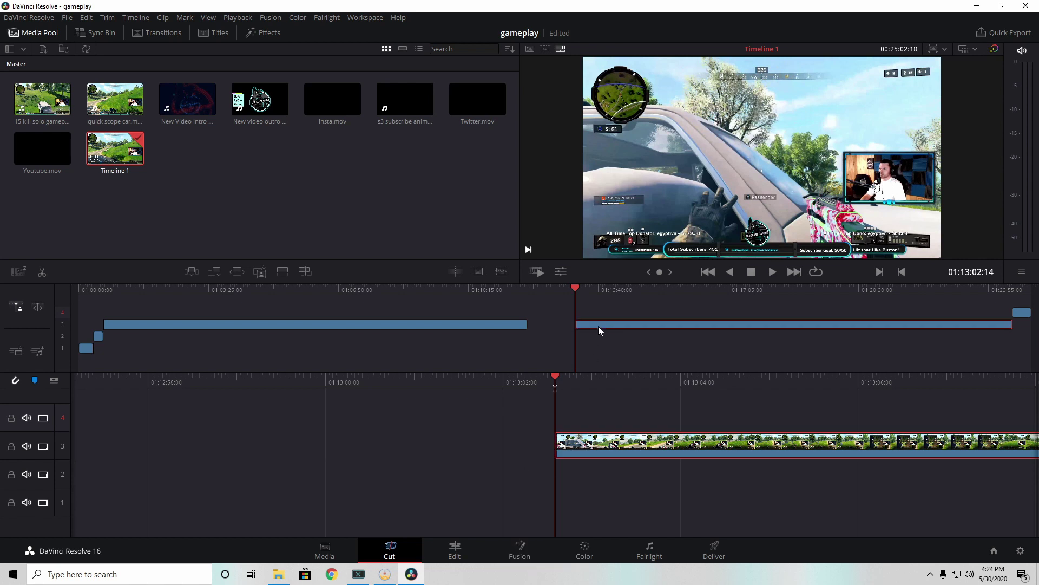
drag(599, 326, 560, 326)
key(Delete)
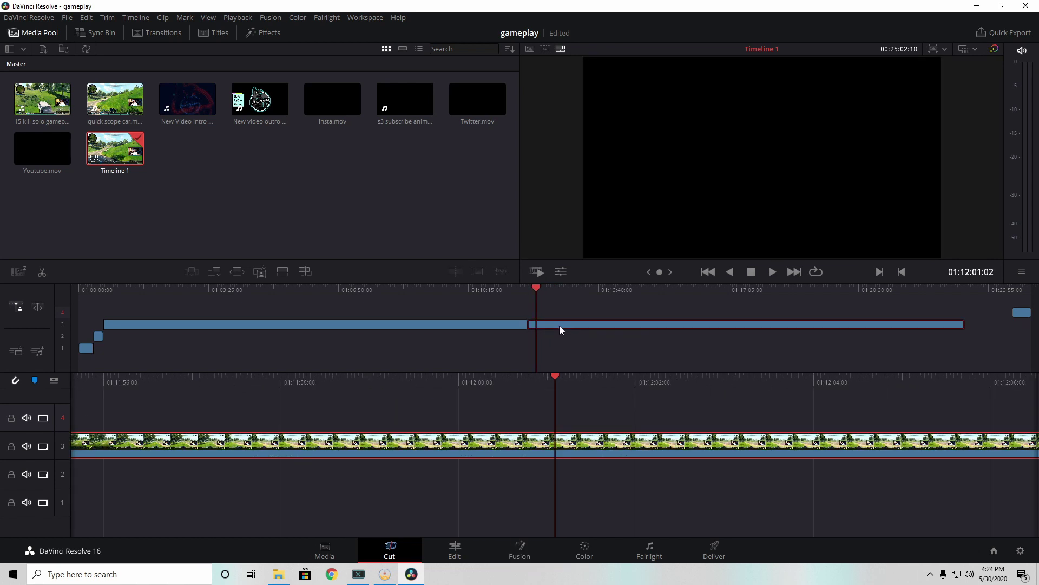
- Play the gameplay from about 01:11:33 through the new join to check the cut
click(518, 289)
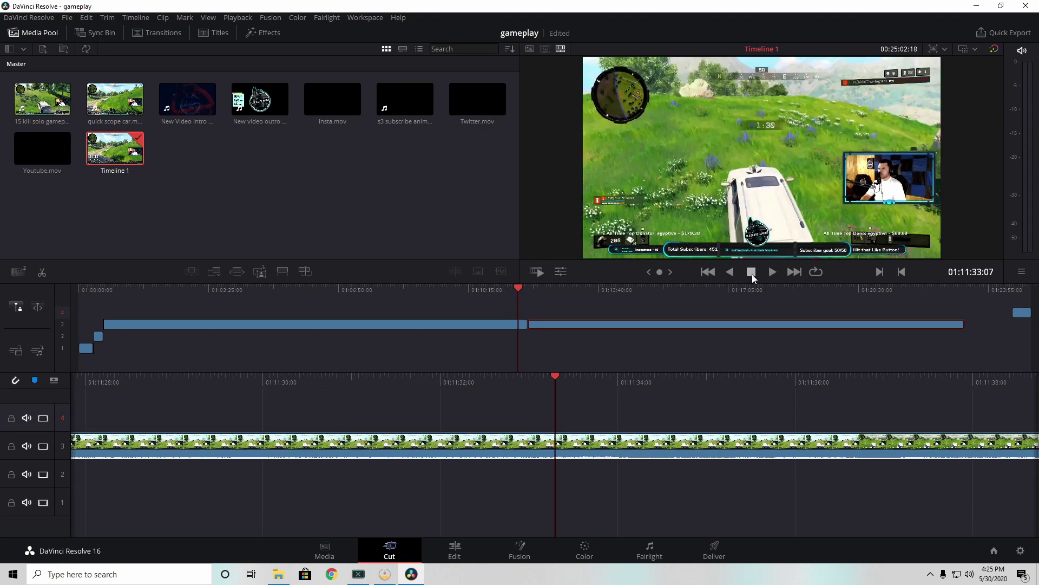
click(772, 271)
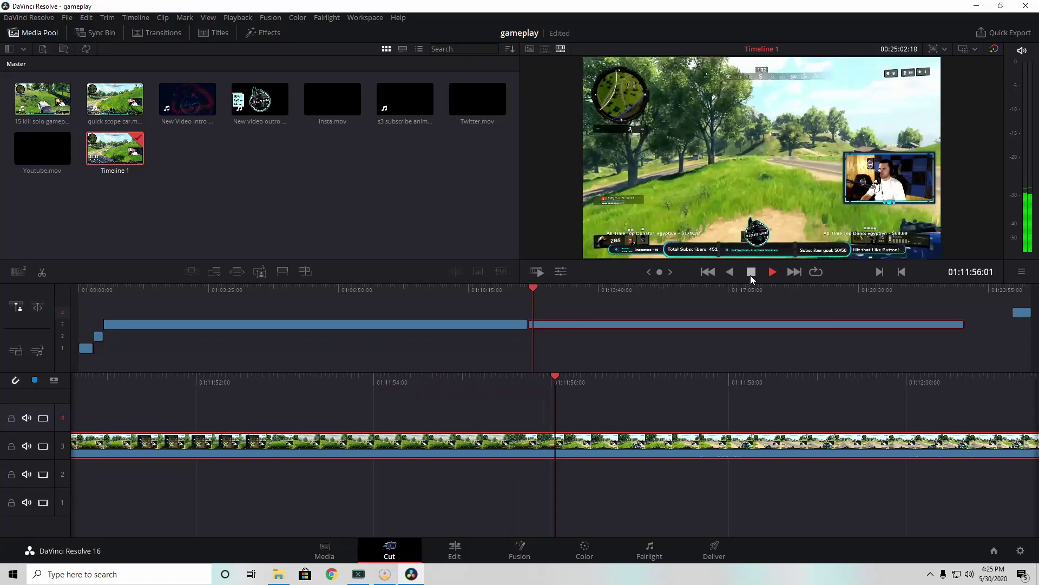
click(750, 272)
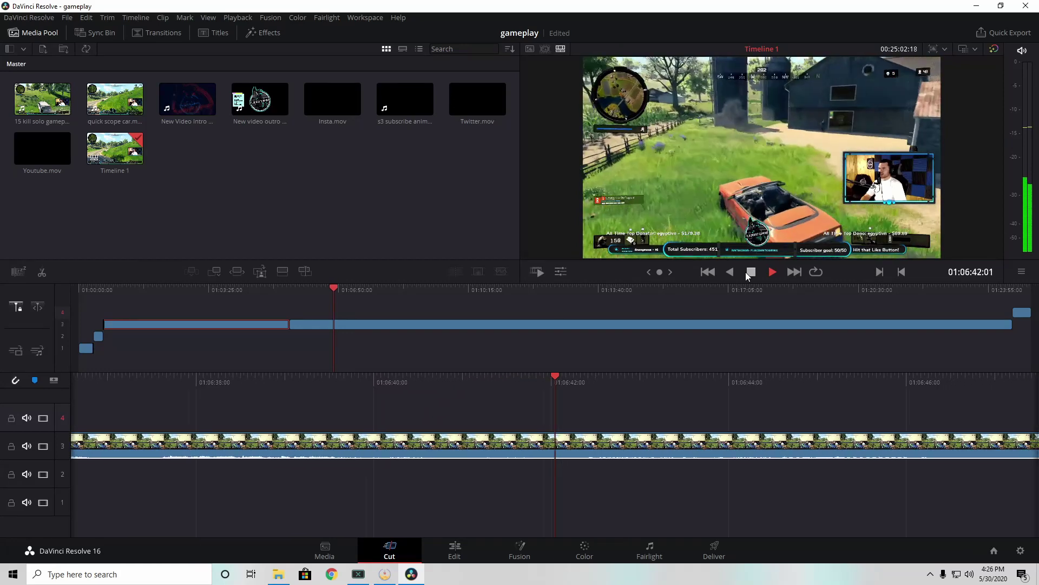
- Split the gameplay clip at 01:06:37:00, then cut the unwanted section before it out of track 3 and close the gap
click(749, 273)
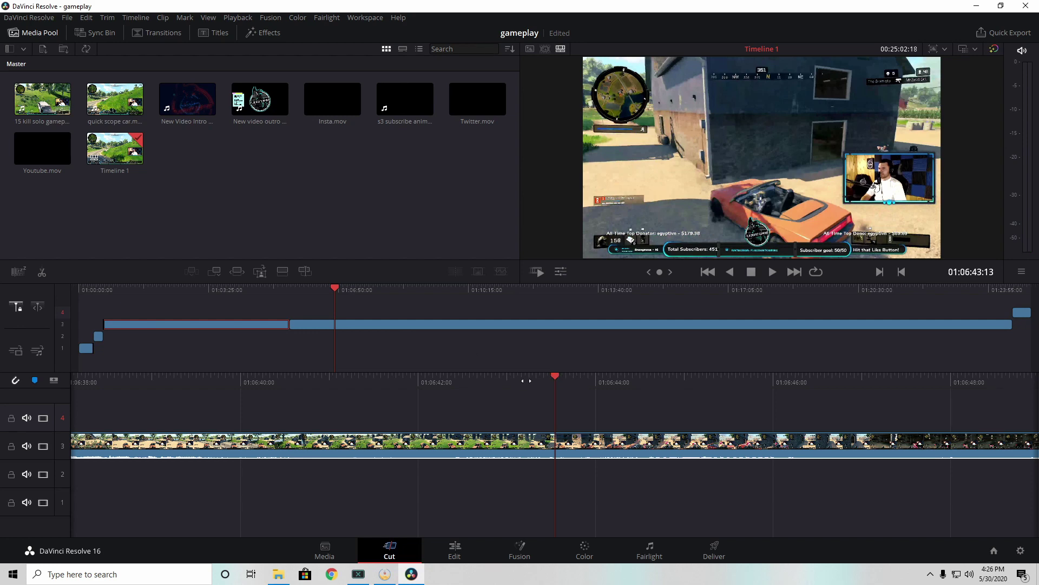
key(j)
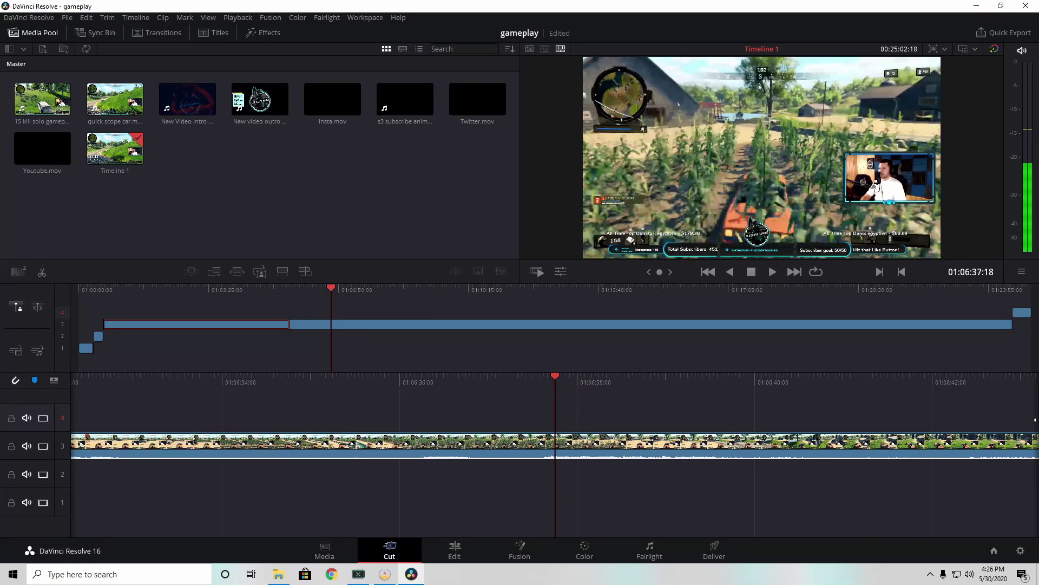
key(l)
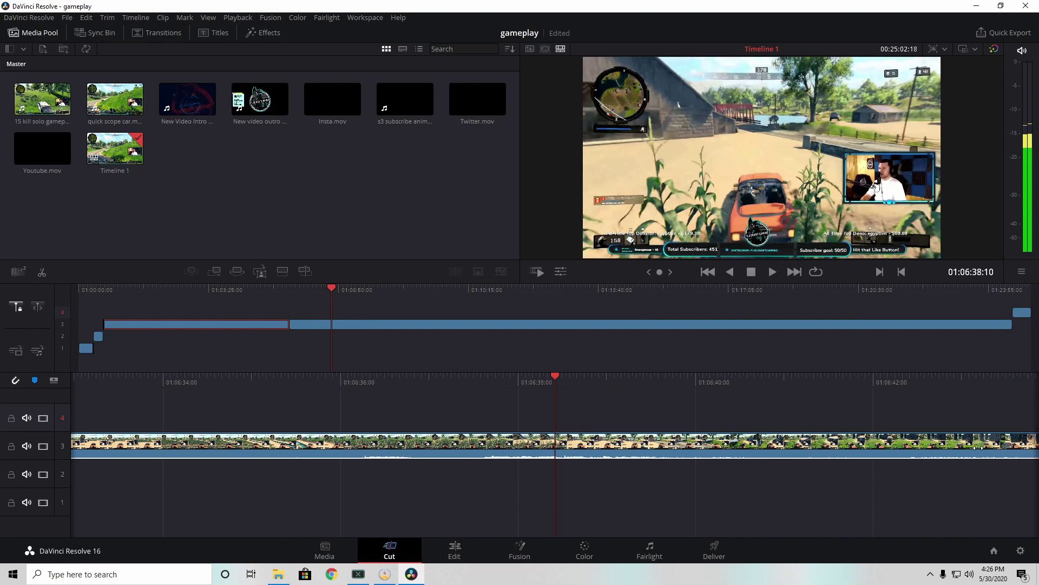
drag(979, 448, 1038, 448)
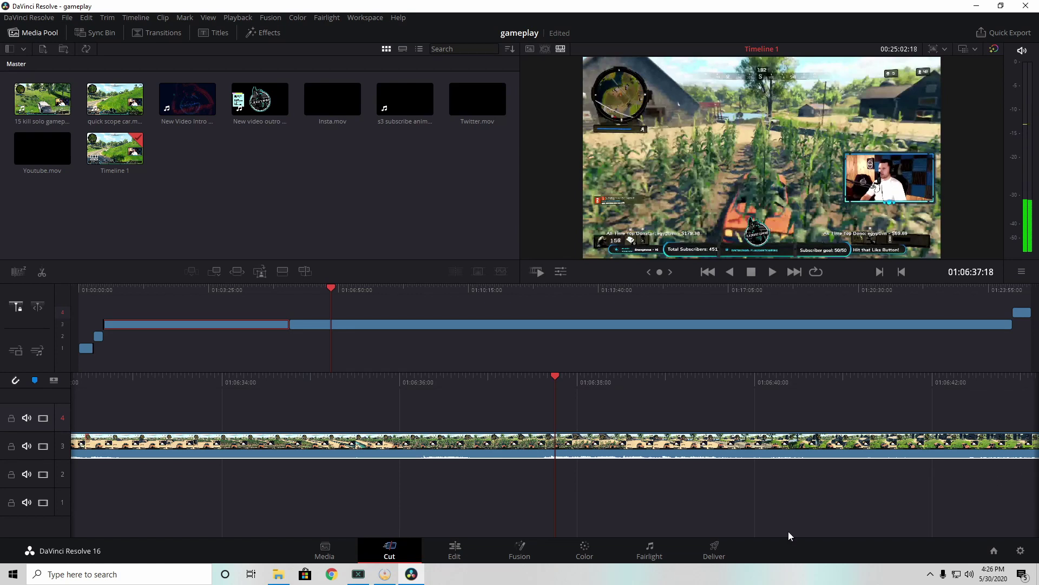
key(j)
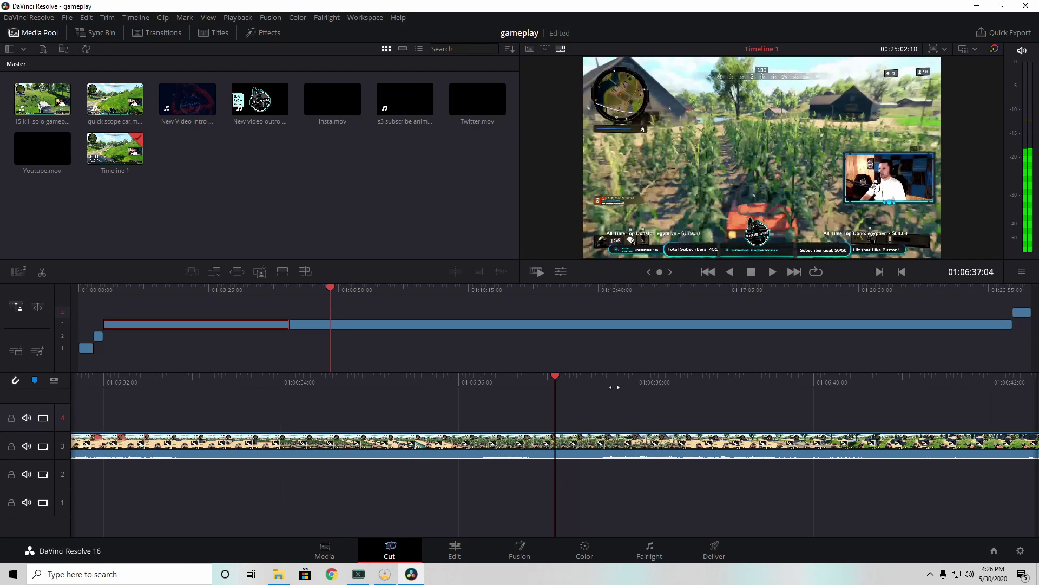
right_click(565, 442)
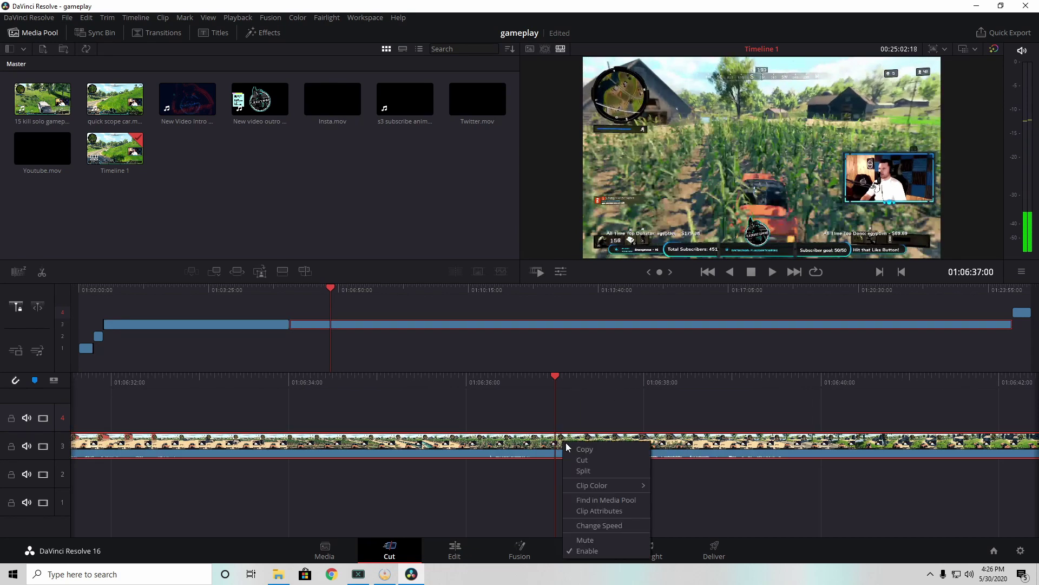
click(585, 470)
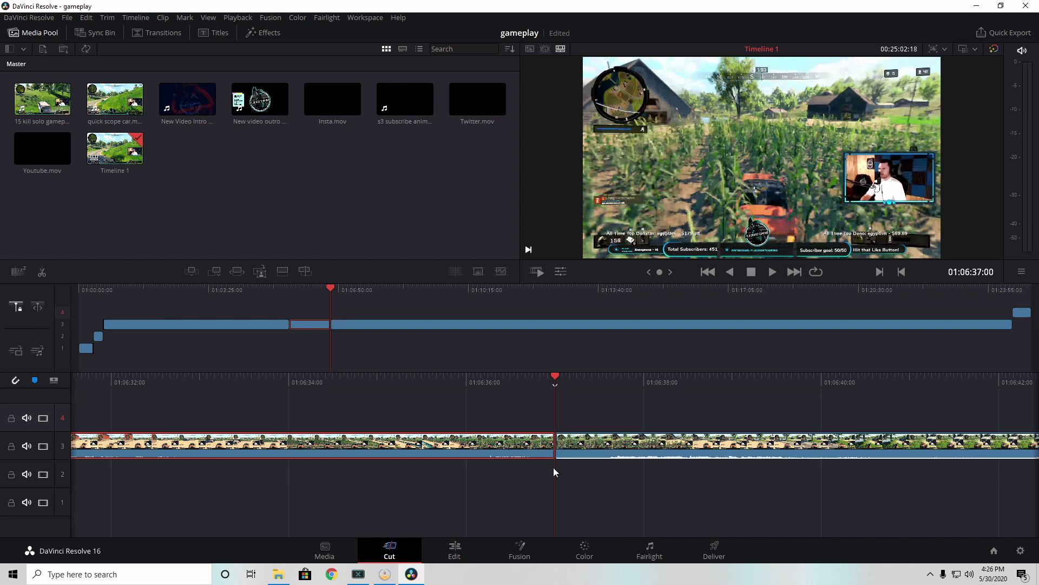
right_click(502, 448)
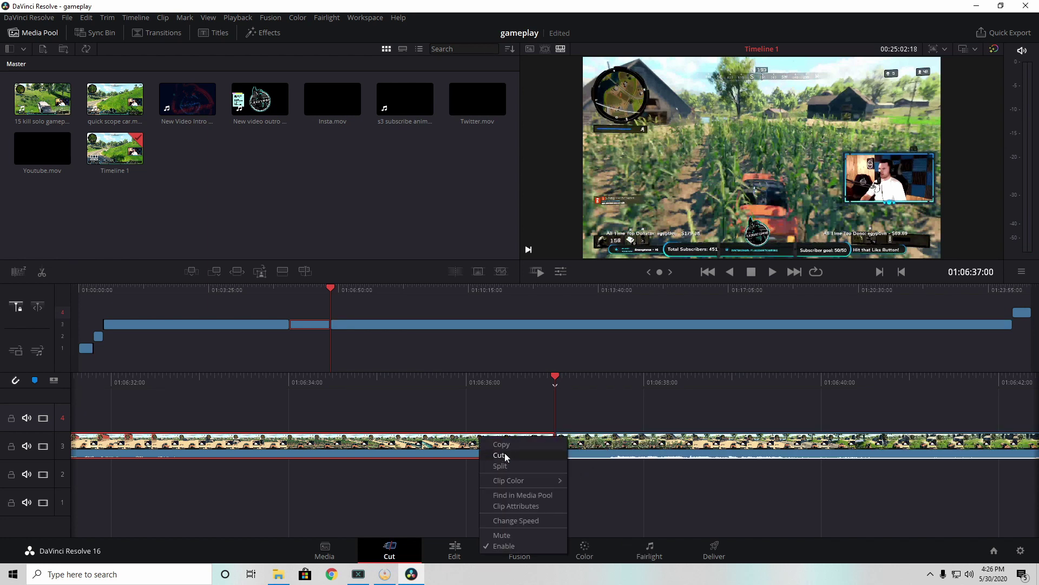
click(505, 455)
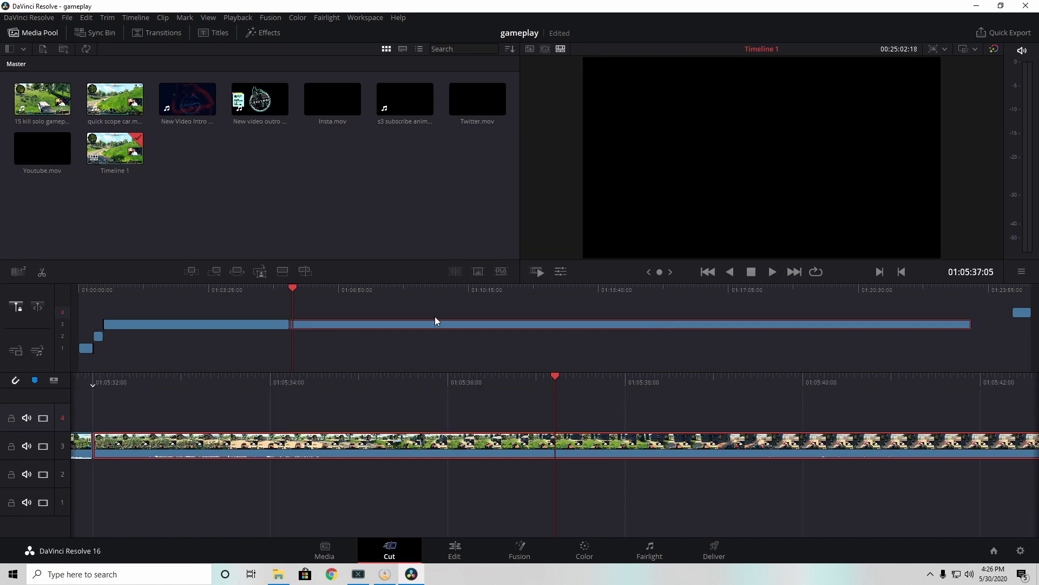
- Play the gameplay from 01:05:21 through the new join and split the clip at 01:05:50:00
click(282, 289)
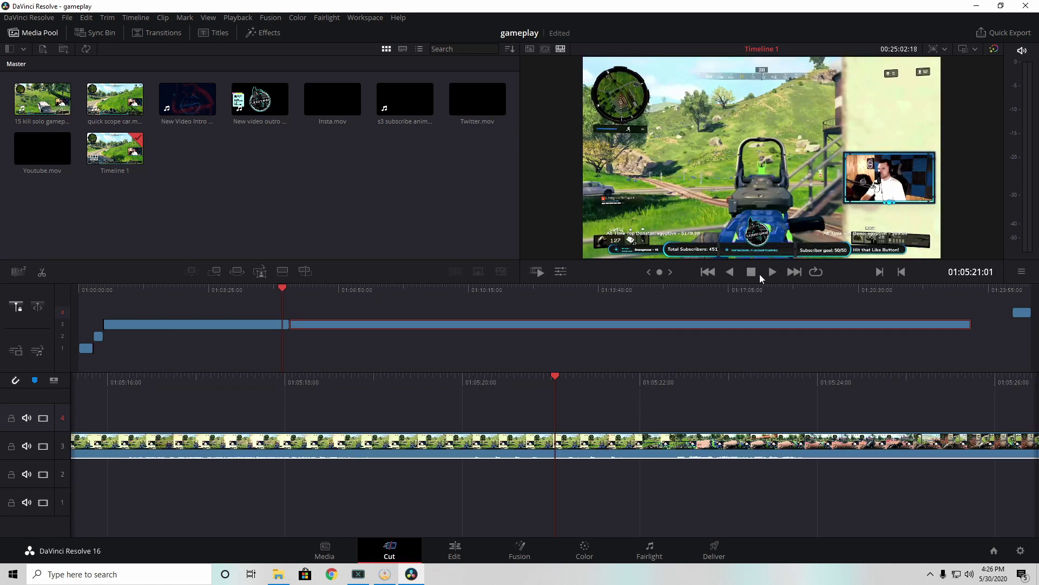
click(777, 275)
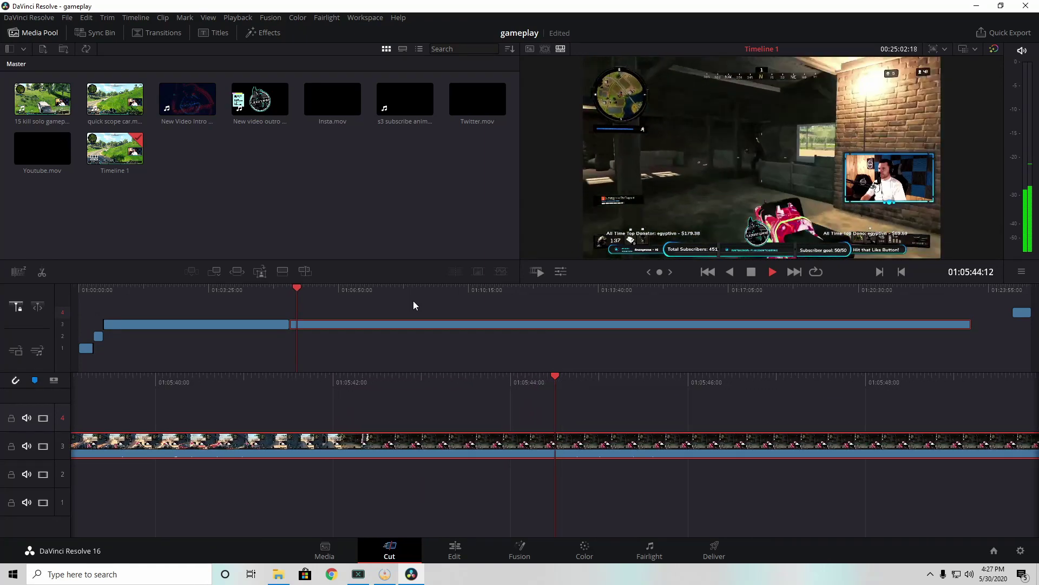
click(750, 273)
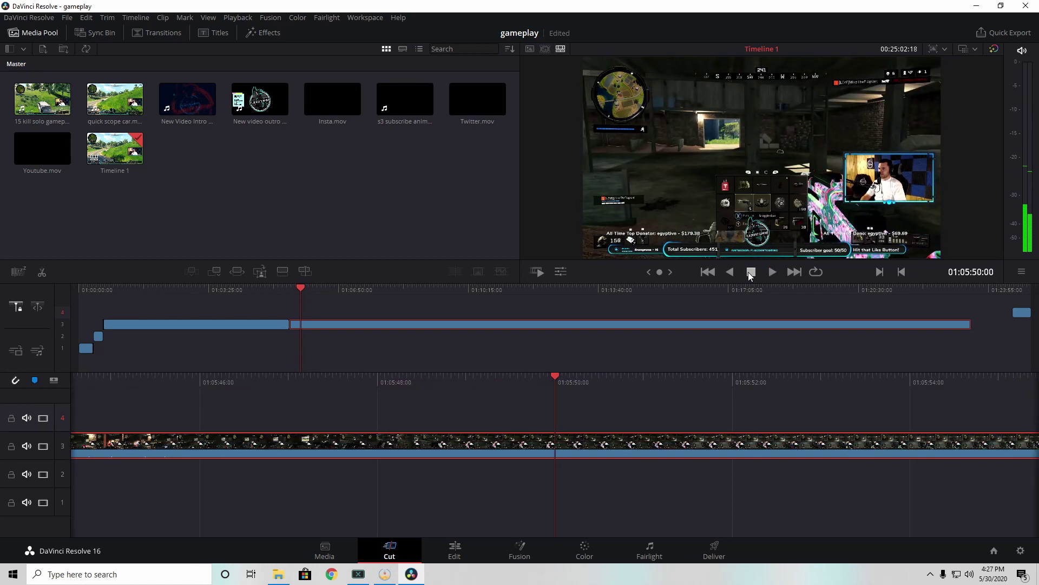
right_click(570, 445)
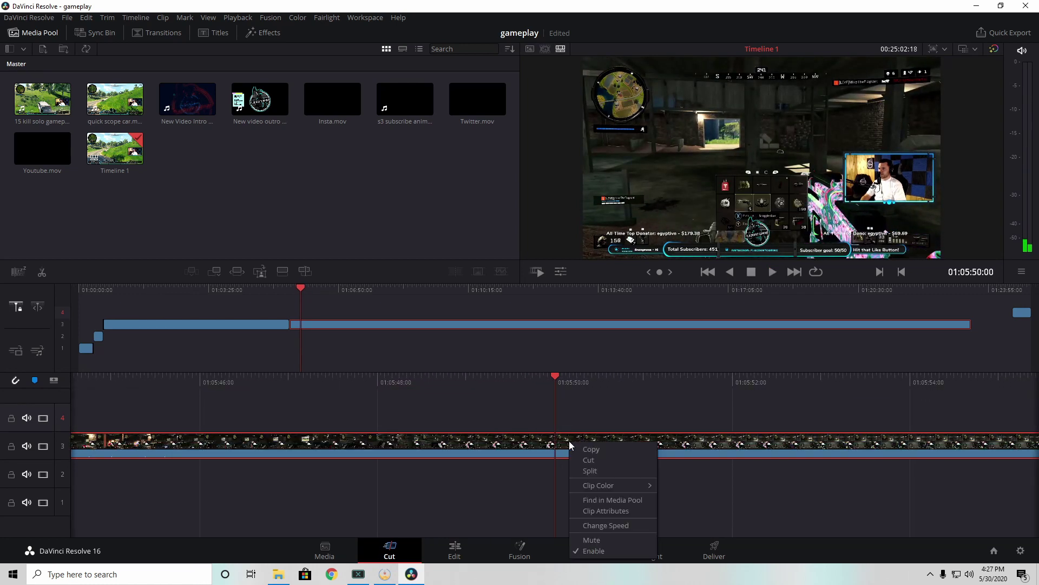
click(592, 470)
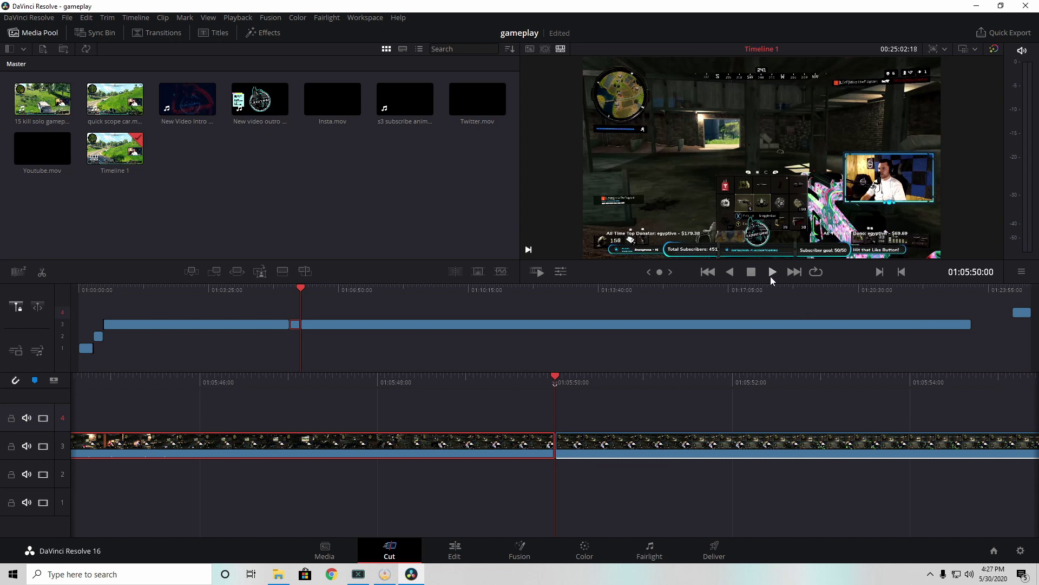
- Find the end of the next unwanted gameplay section and split the clip there at 01:07:50:09
click(772, 272)
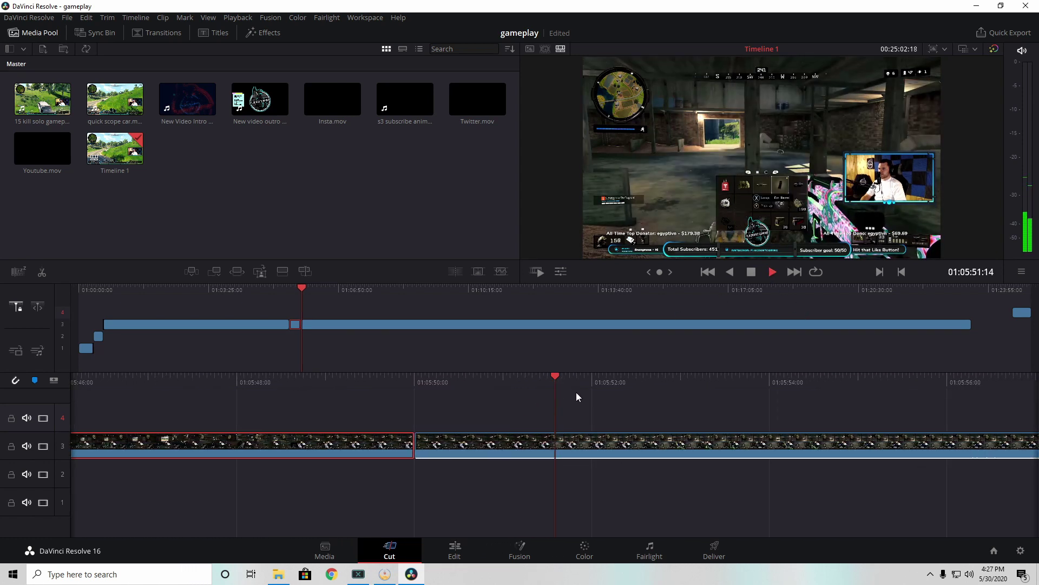
click(334, 288)
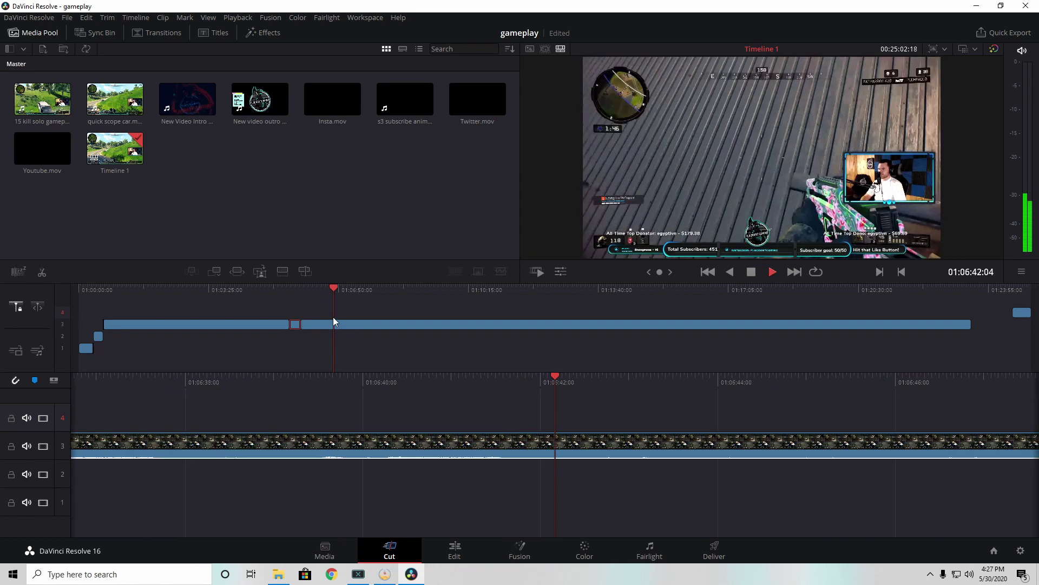
click(360, 290)
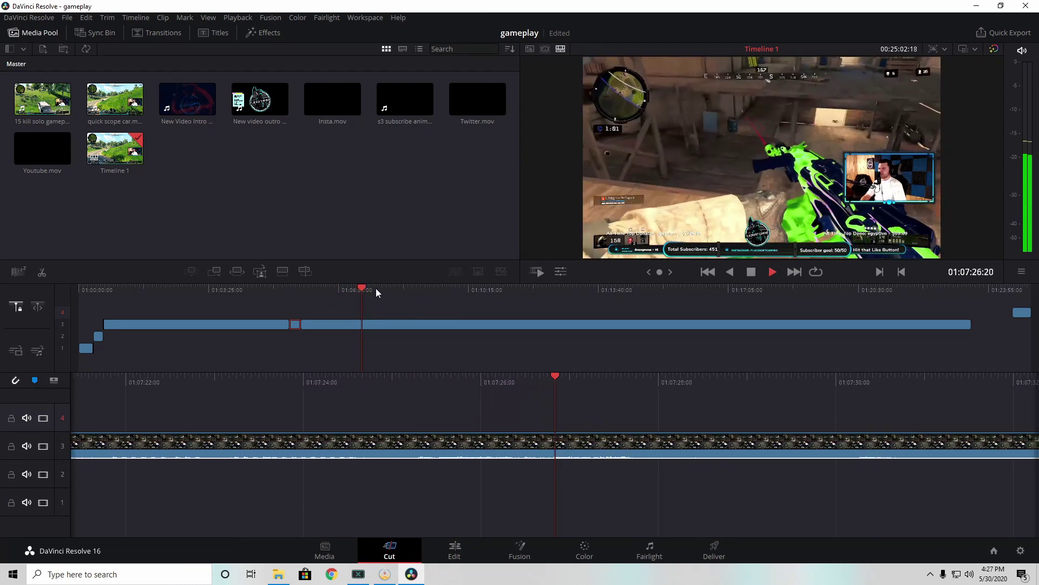
click(376, 288)
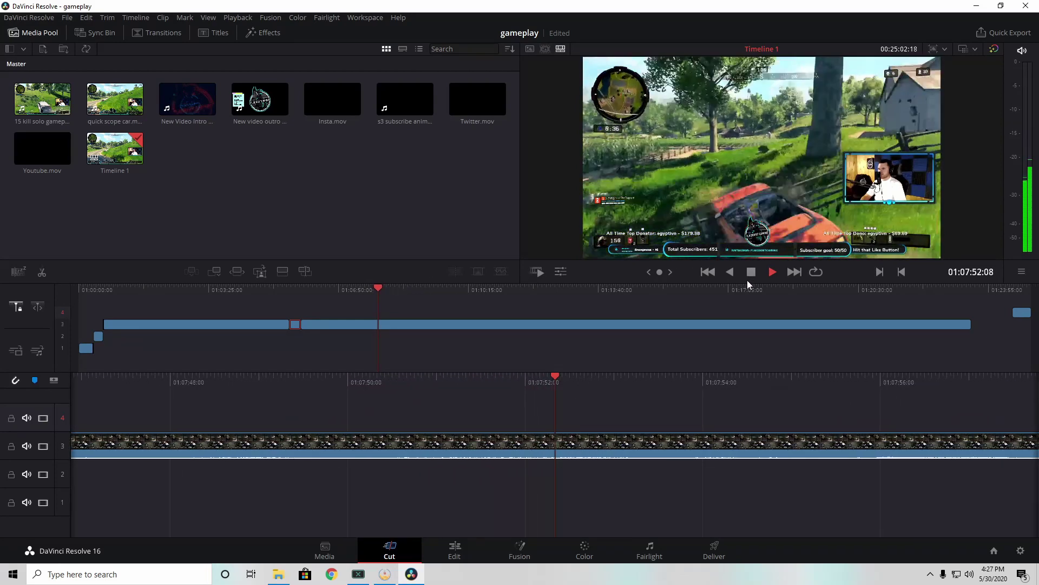
click(752, 274)
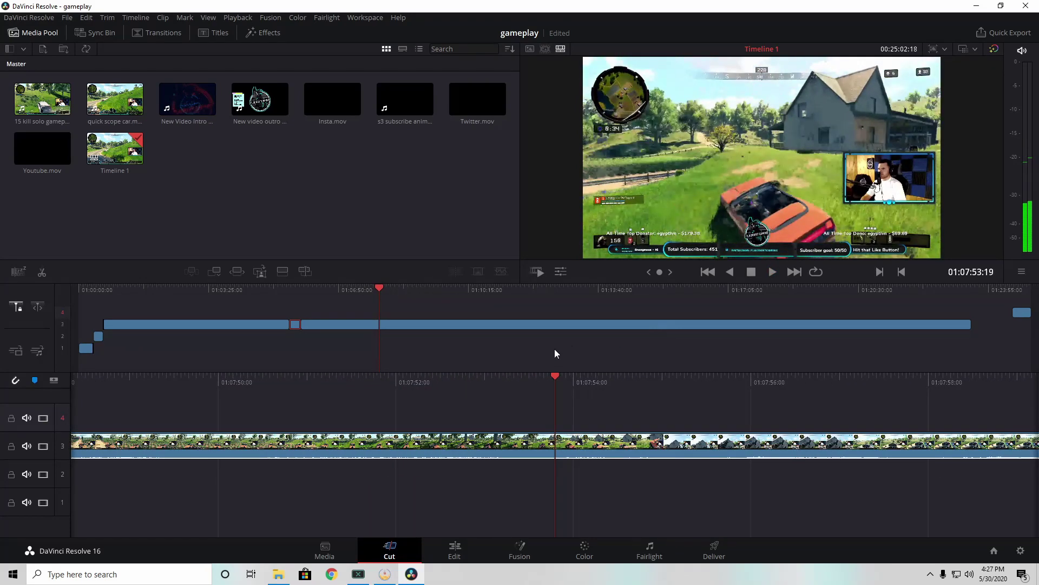
drag(516, 380, 812, 388)
right_click(572, 444)
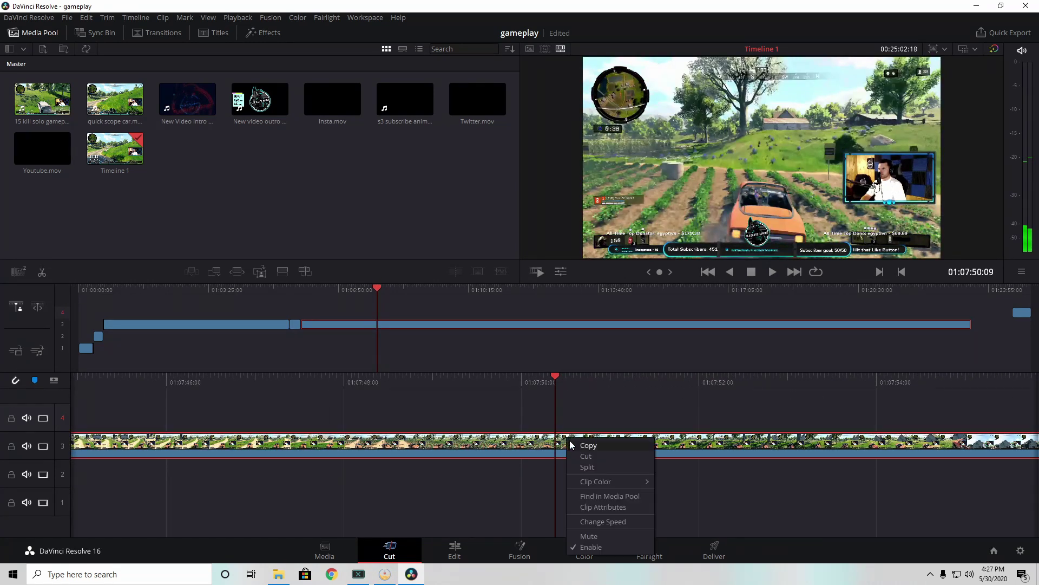
click(587, 467)
- Cut the section between 01:05:50:00 and 01:07:50:09 out of track 3 and move the remaining gameplay against the preceding part
right_click(467, 440)
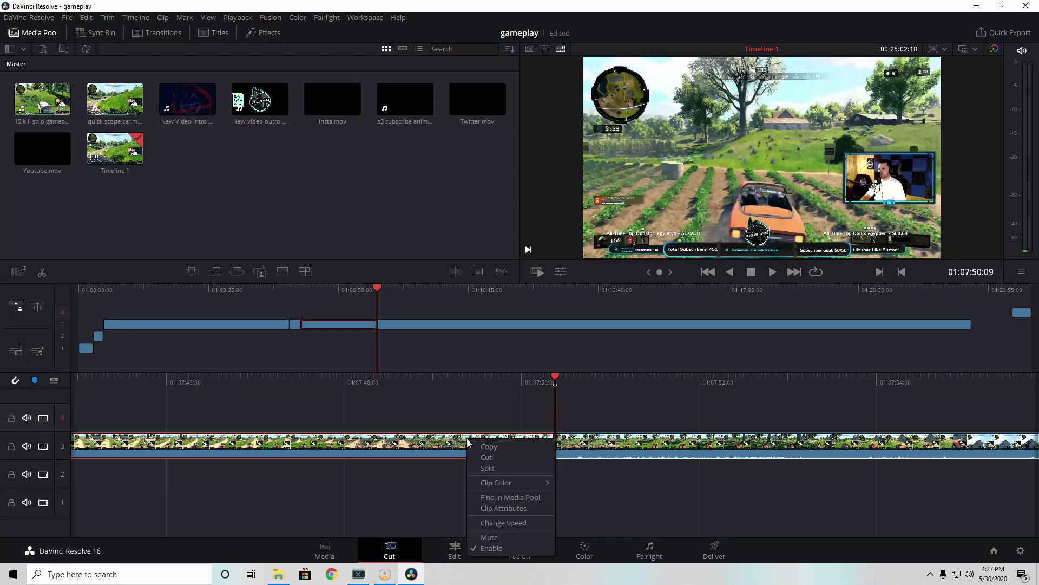
click(493, 459)
drag(439, 327, 369, 324)
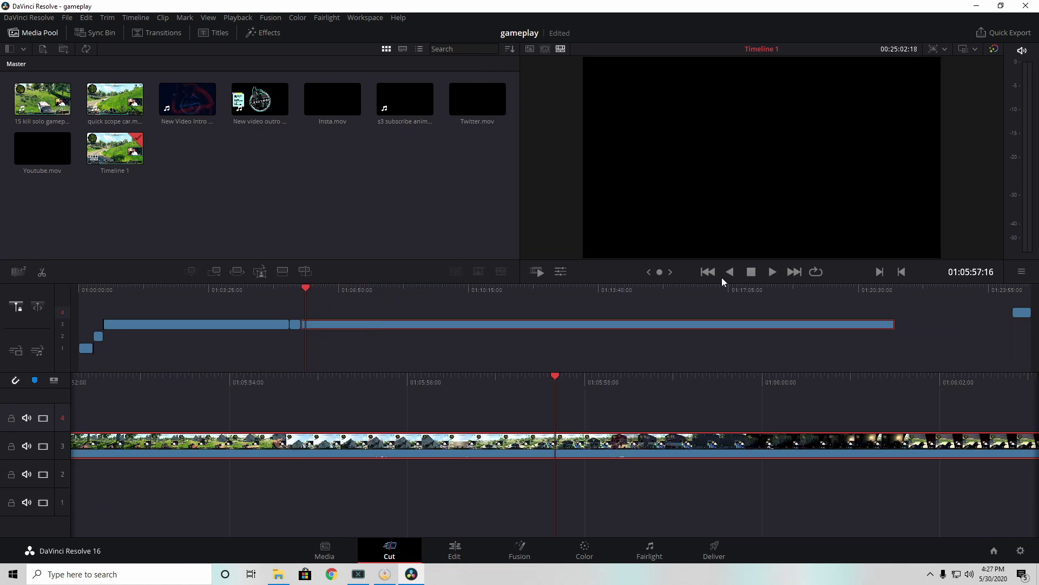
- Play the gameplay from the join at 01:05:50:00 and review the points around the recent cuts
click(705, 272)
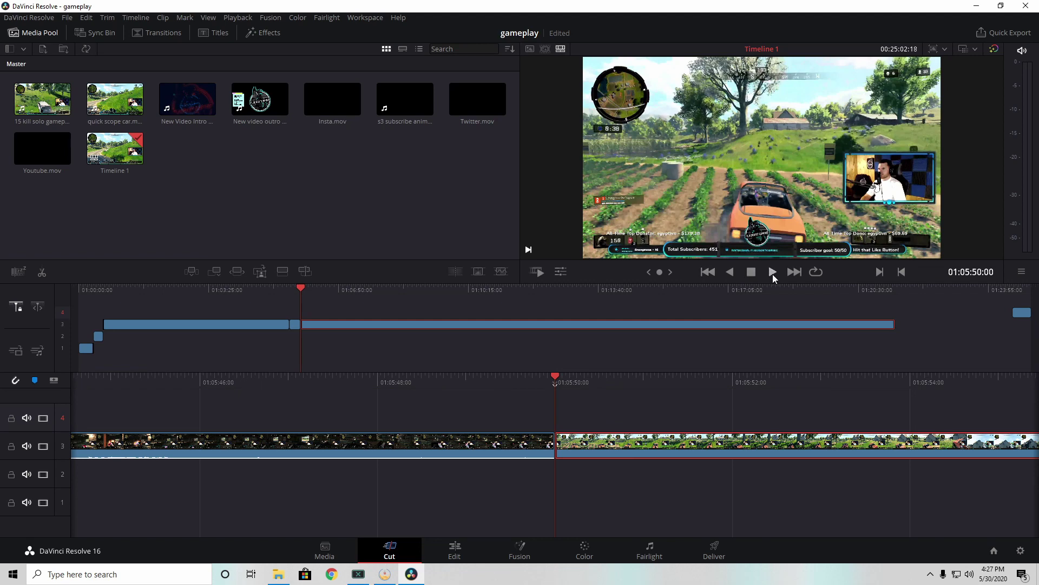
click(772, 273)
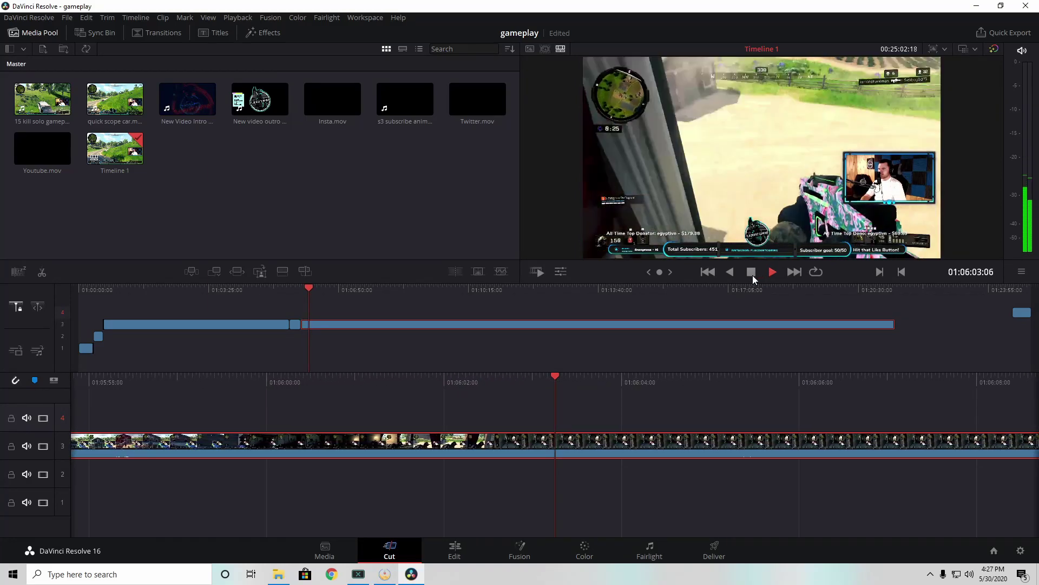
click(750, 273)
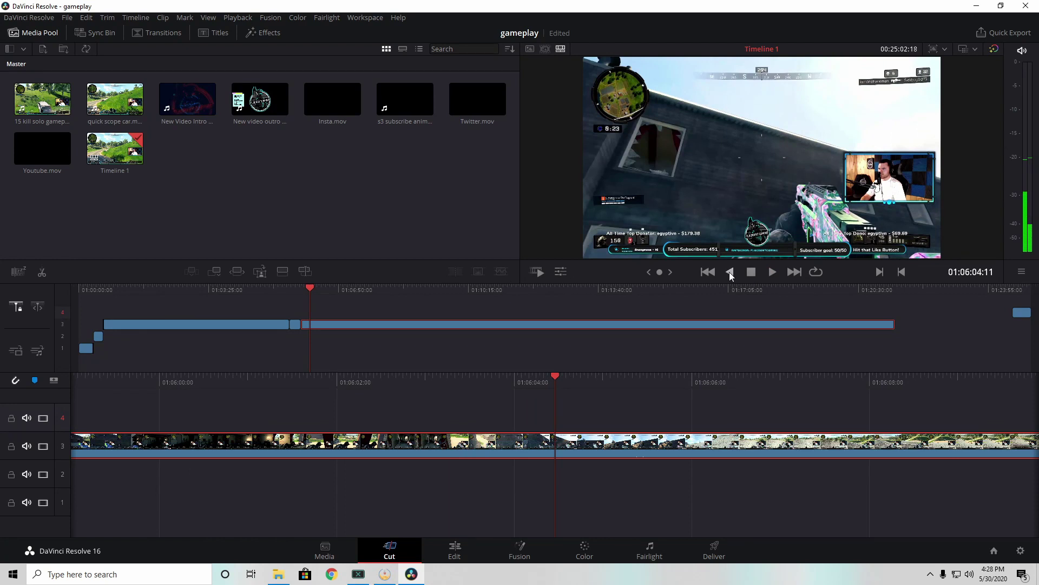
click(277, 286)
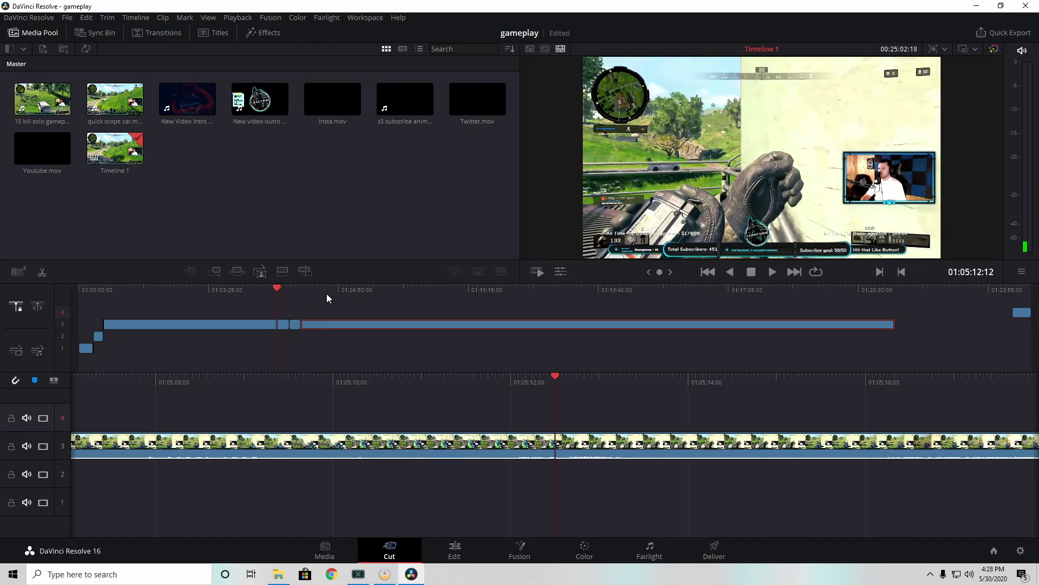
click(290, 290)
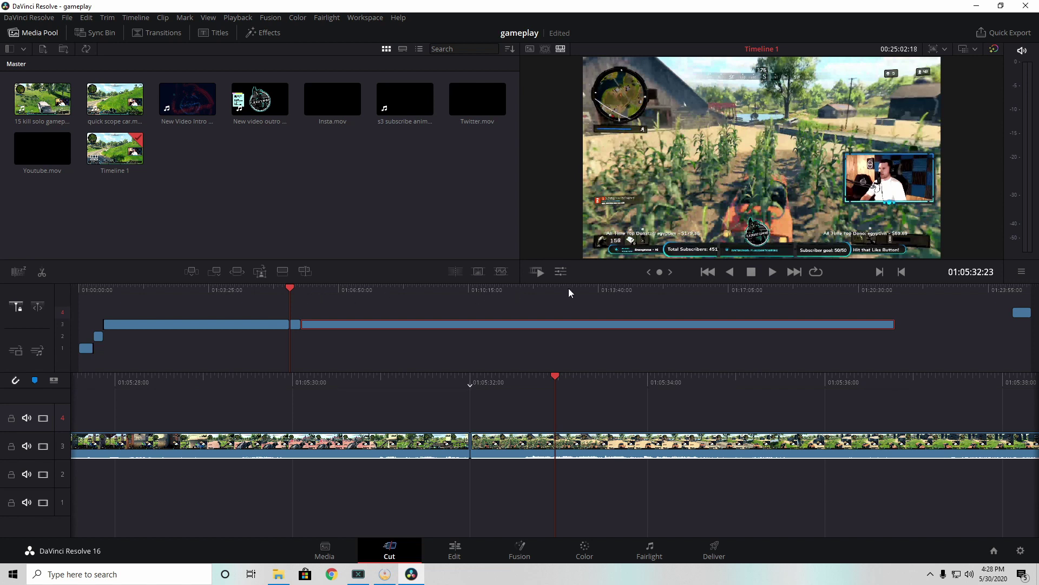
click(295, 287)
click(306, 288)
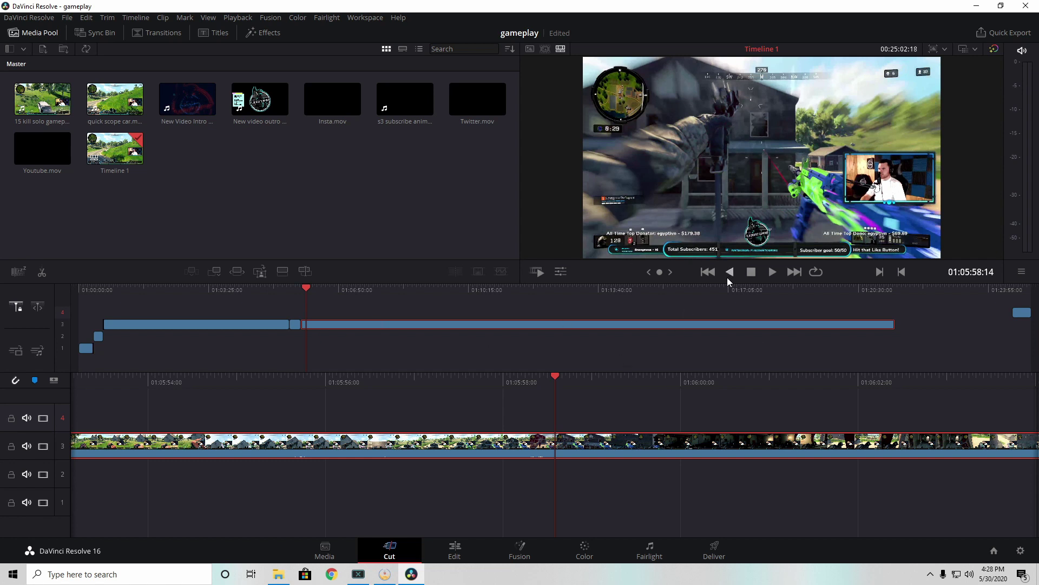
- Undo the last gameplay cut together with its splits
key(ctrl+z)
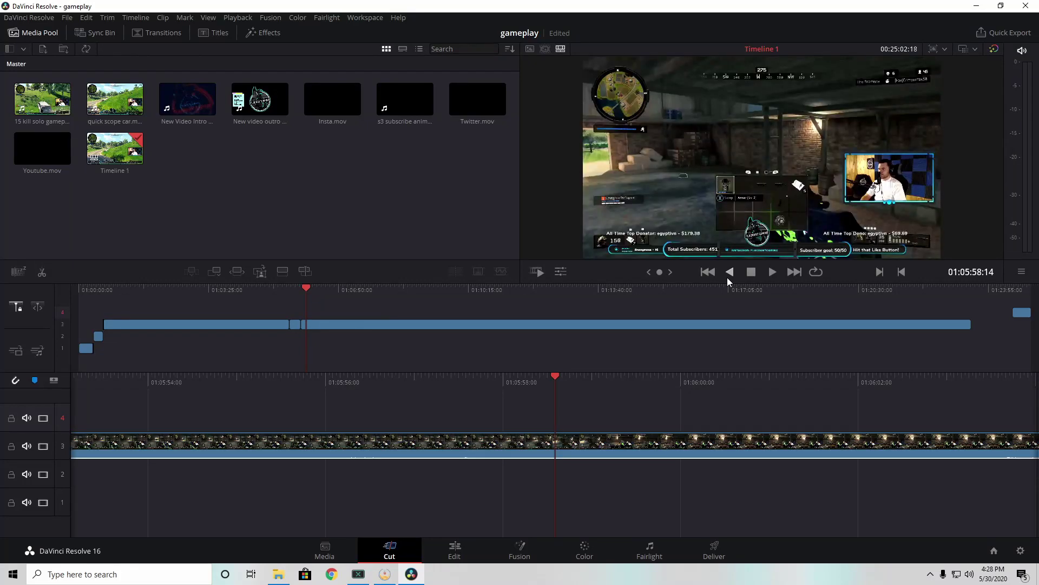
key(ctrl+z)
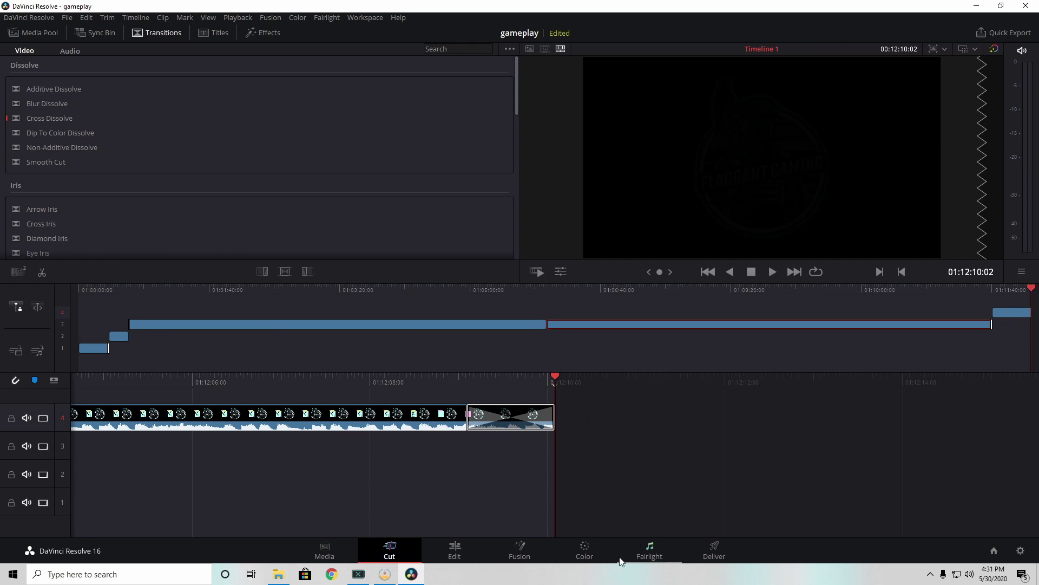
- Set up the timeline for delivery with the YouTube 1080p preset and the file name "15 kill gameplay"
click(715, 558)
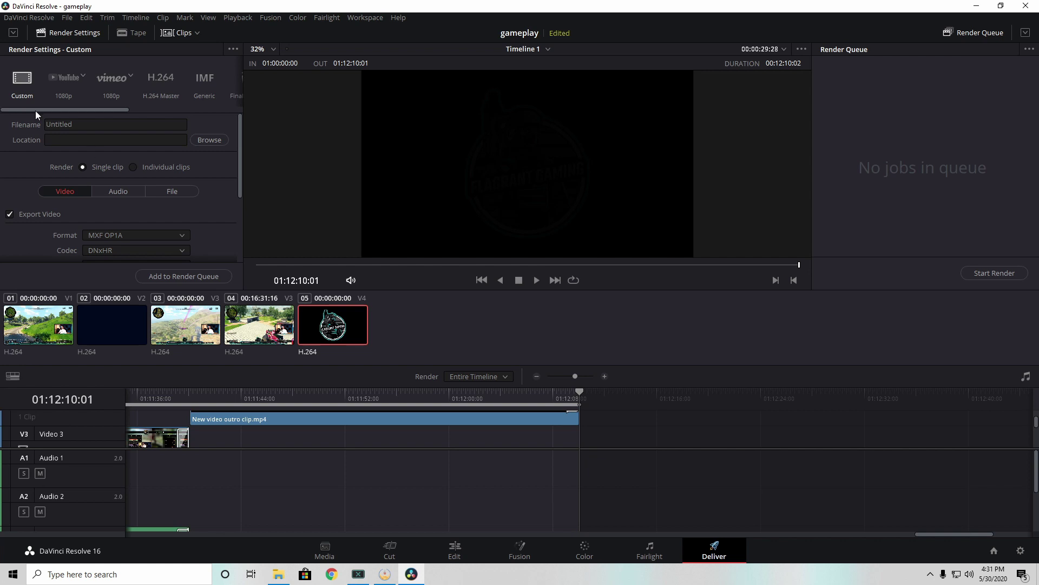
click(64, 81)
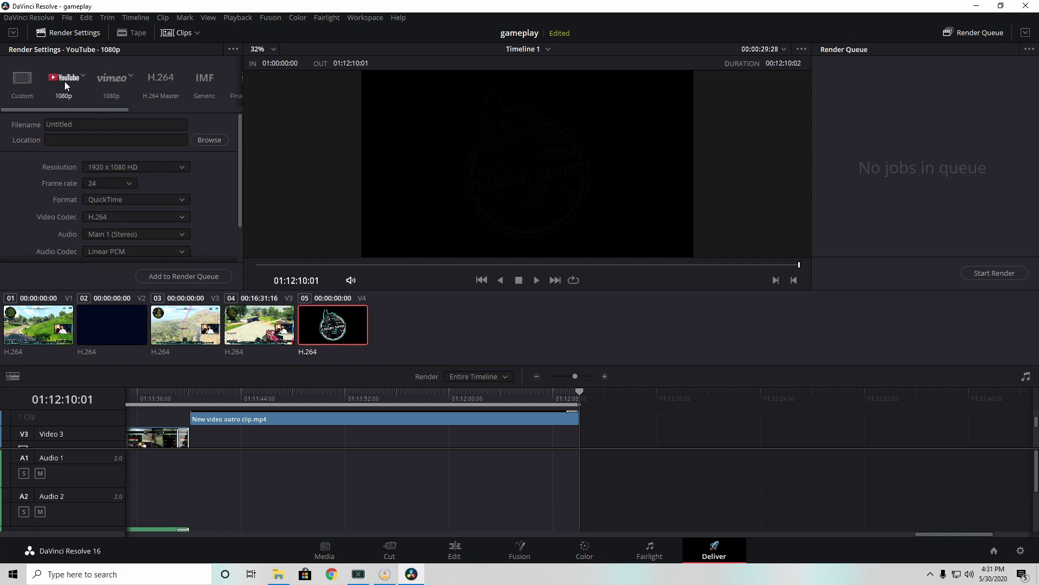
double_click(84, 124)
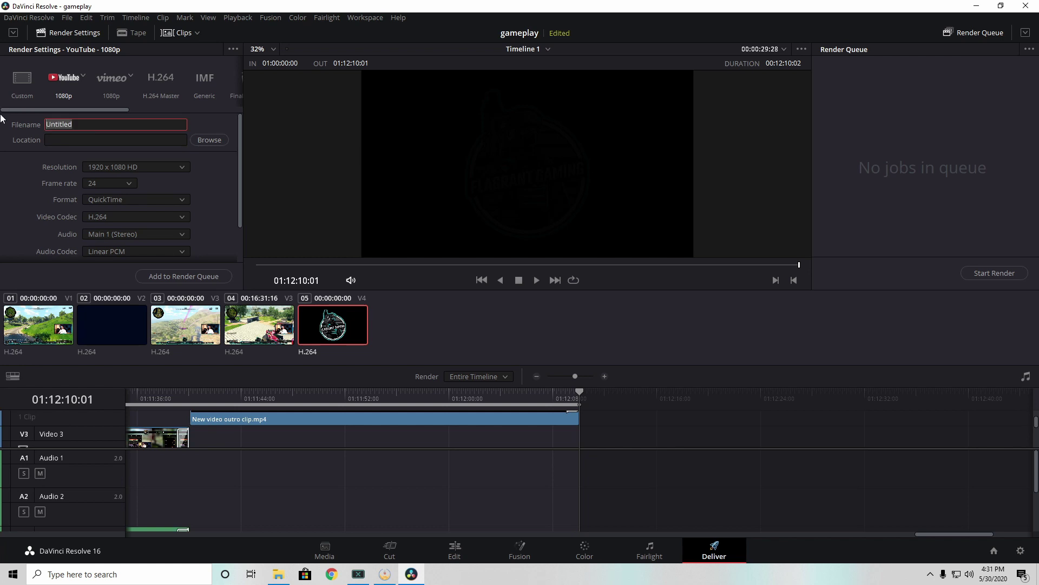
text(ga)
text( kill game)
text(platy)
text(y)
click(202, 139)
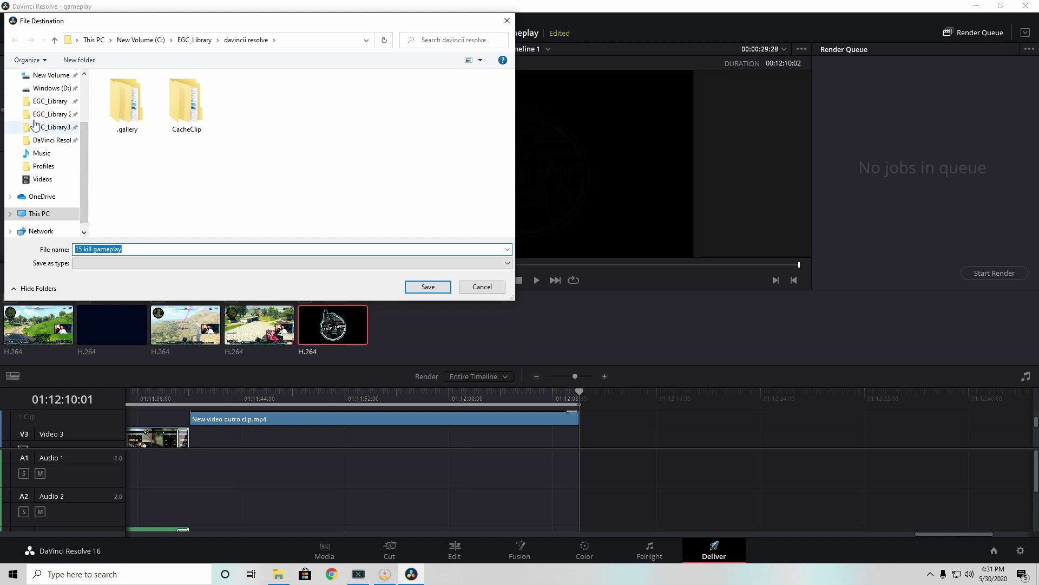
click(52, 142)
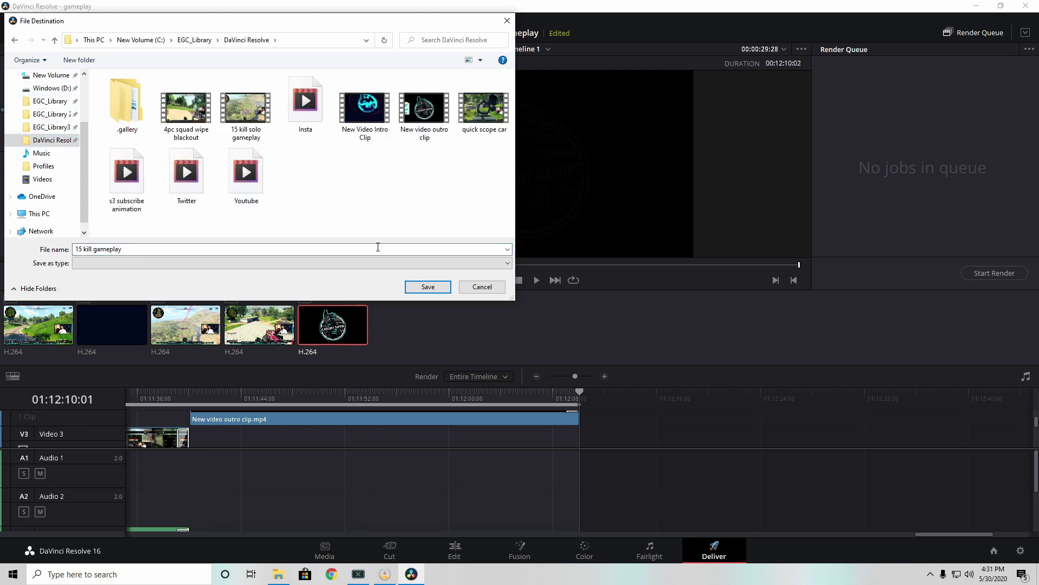
click(507, 22)
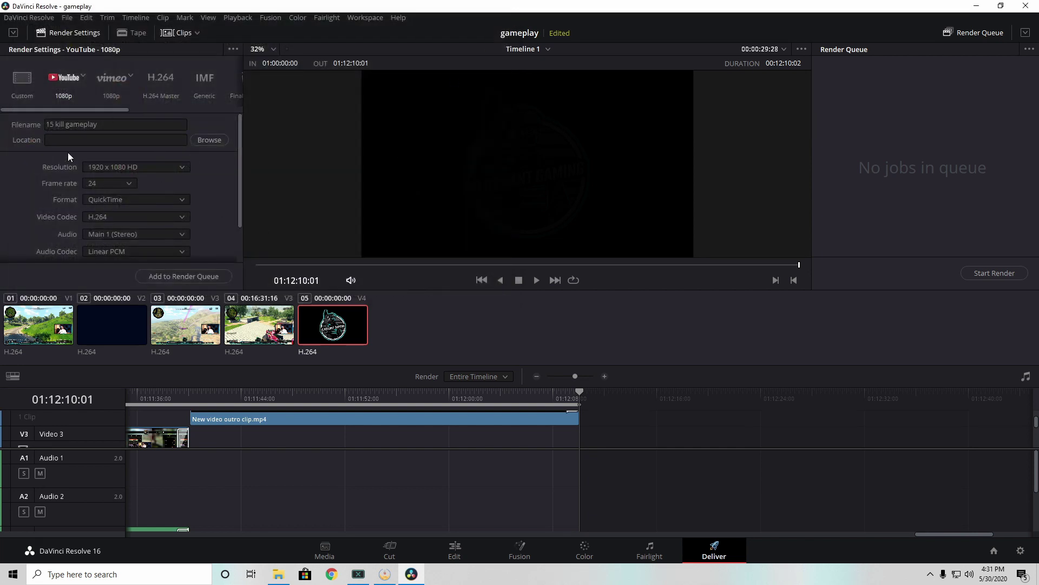
- Add the timeline to the render queue as "15 kill gameplay" in the "davincii resolve" folder and start rendering the job
click(171, 276)
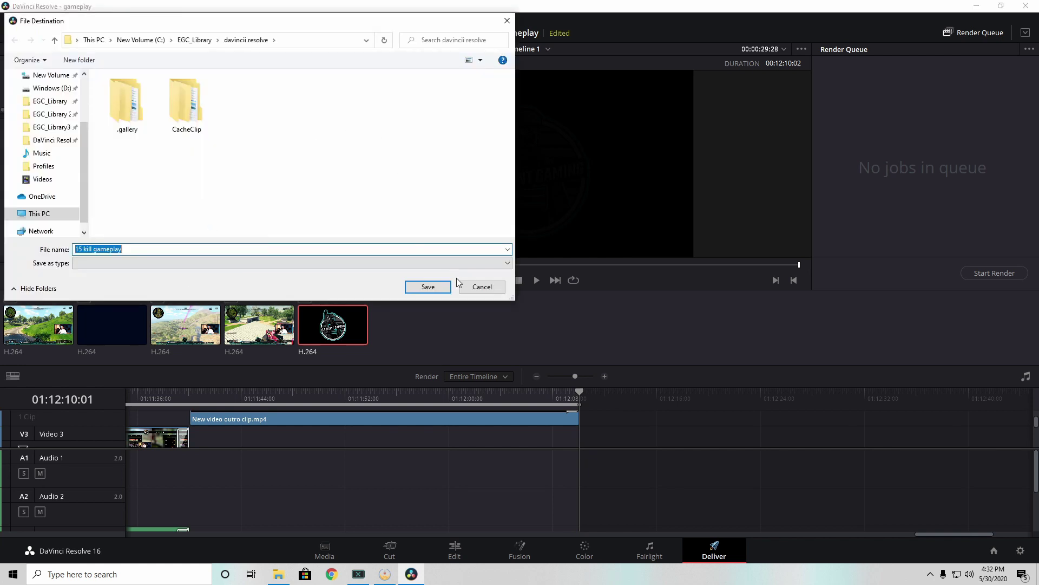
click(428, 287)
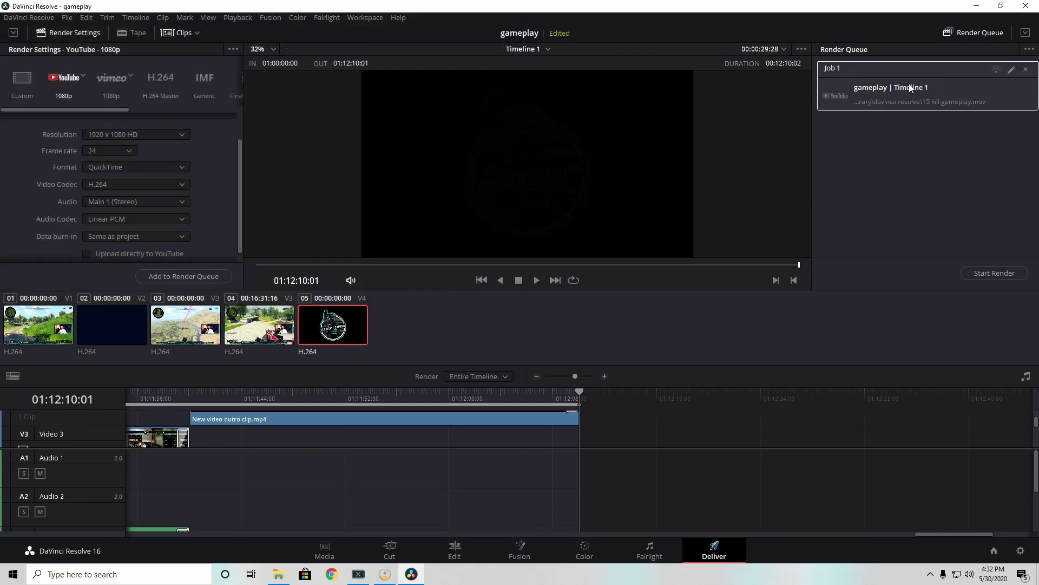
click(991, 275)
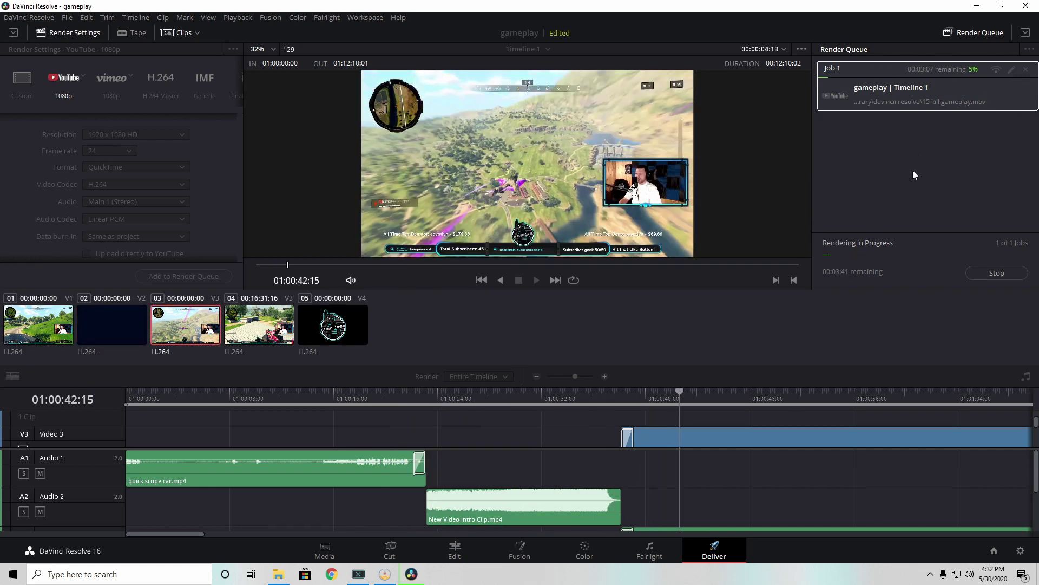
- Stop the running render and remove its job from the render queue
click(1000, 274)
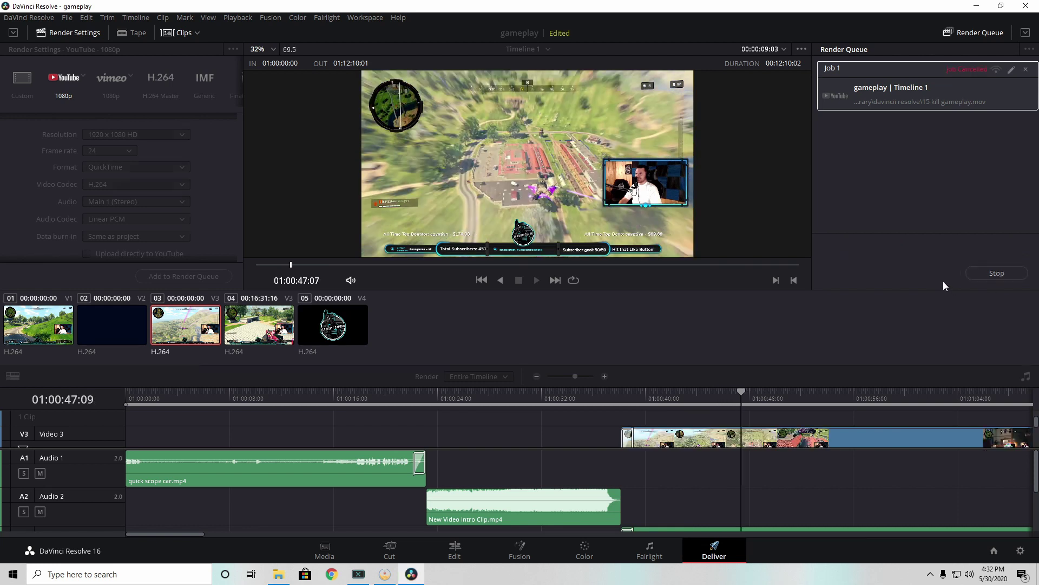
click(1026, 69)
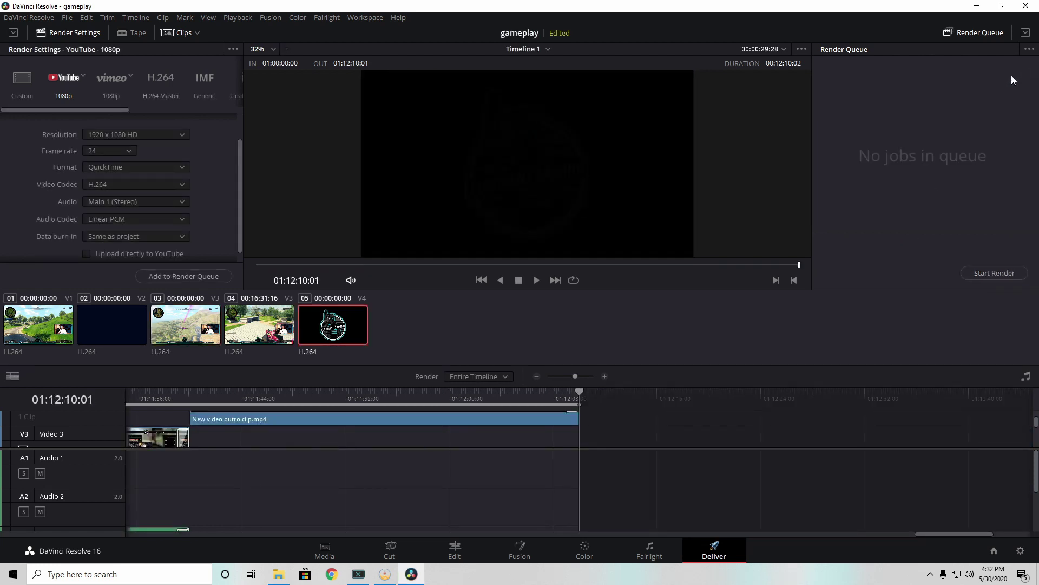
- Look through the EGC_Library, EGC_Library3 and DaVinci Resolve folders in File Explorer and close it
click(279, 574)
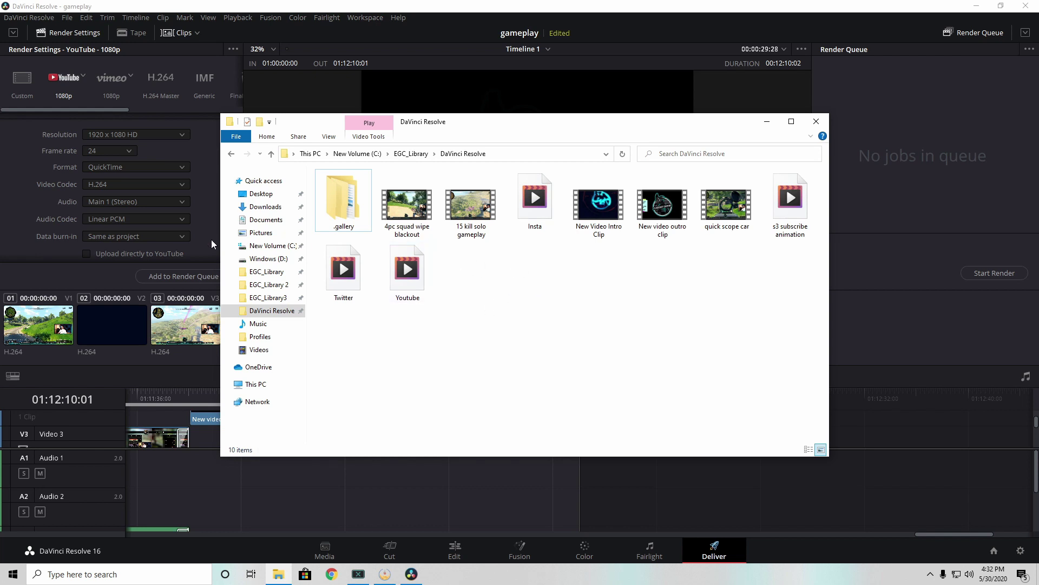
click(274, 278)
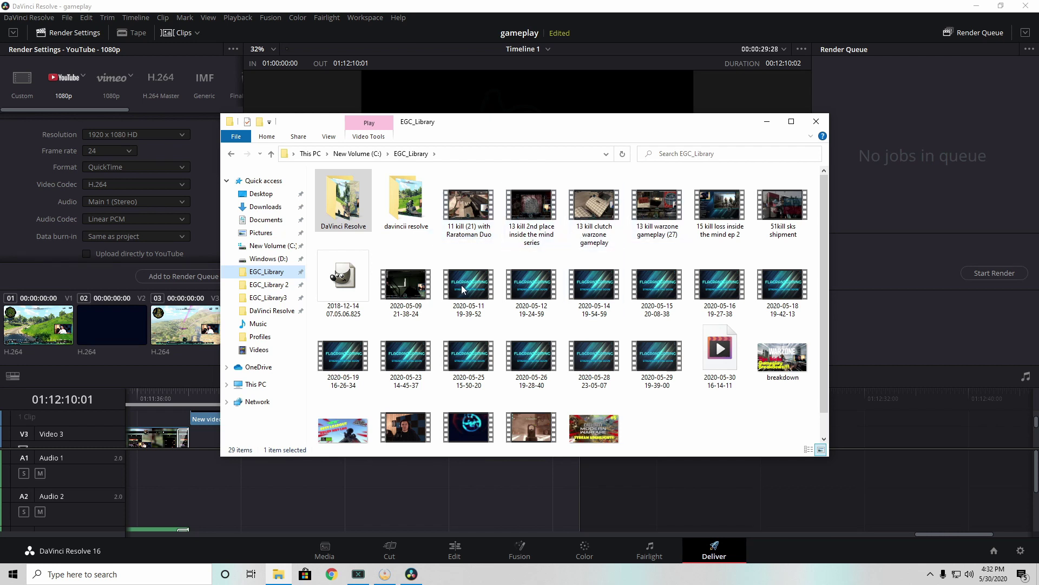
click(273, 298)
click(274, 311)
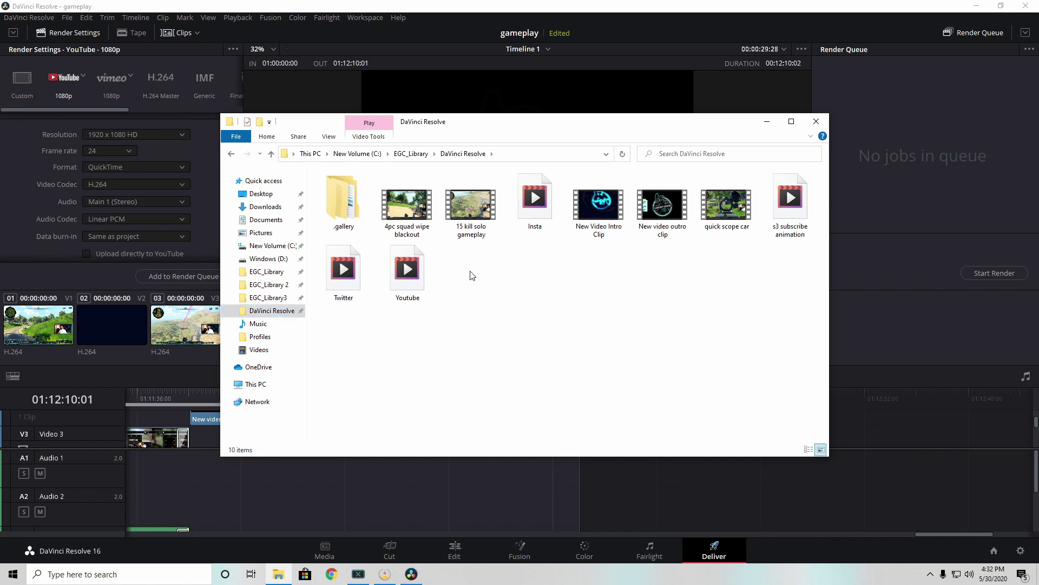
click(815, 123)
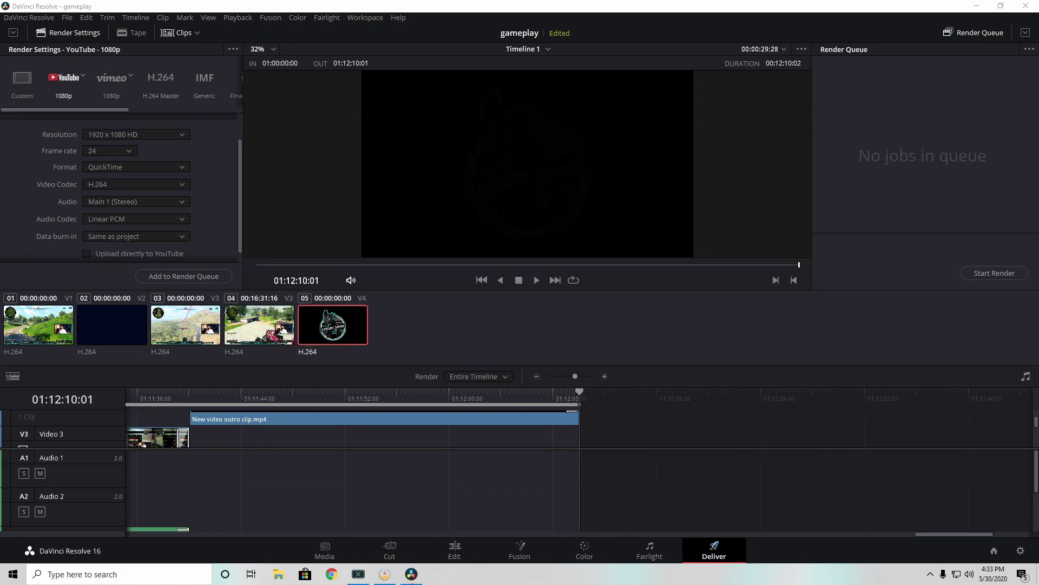
- Show the media pool on the Cut page and view the media import dialog without importing anything
click(390, 551)
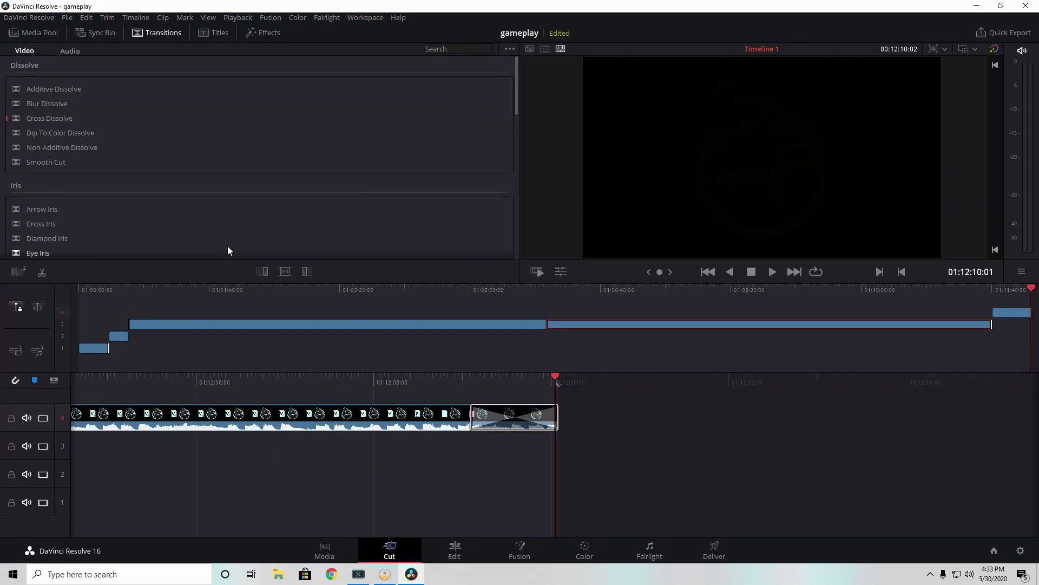
click(34, 33)
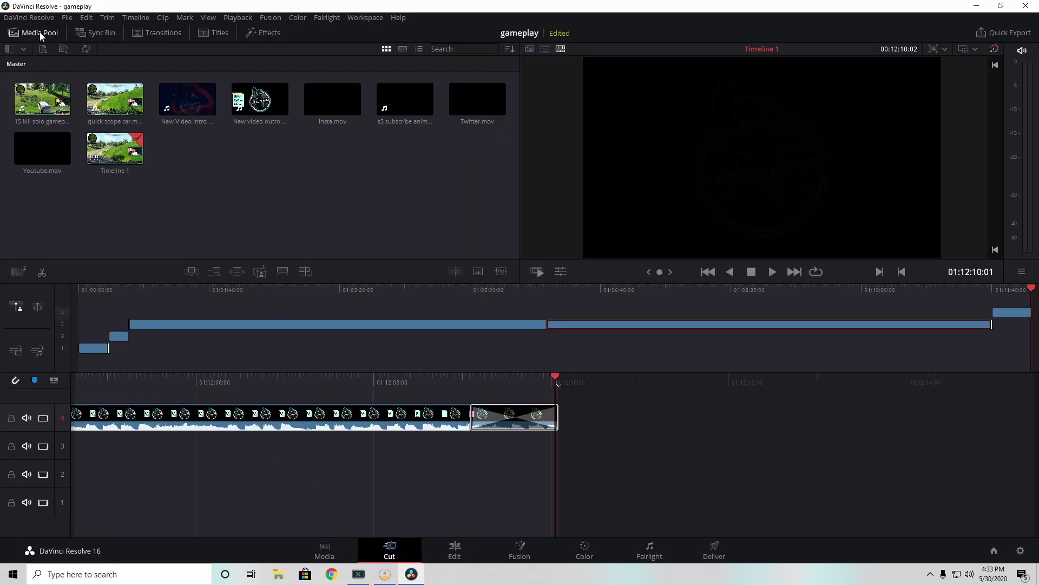
right_click(229, 187)
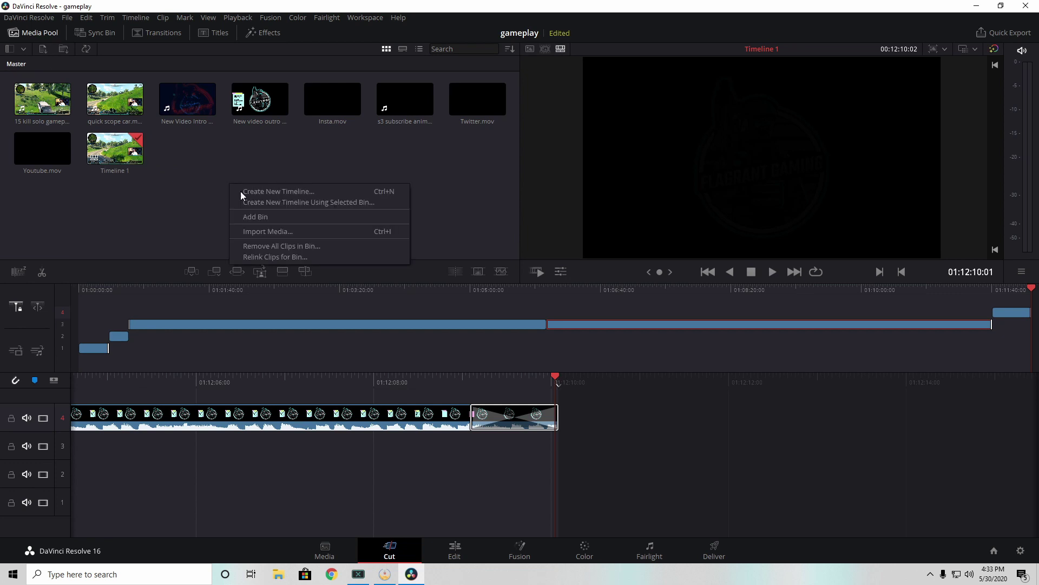
click(266, 234)
click(480, 286)
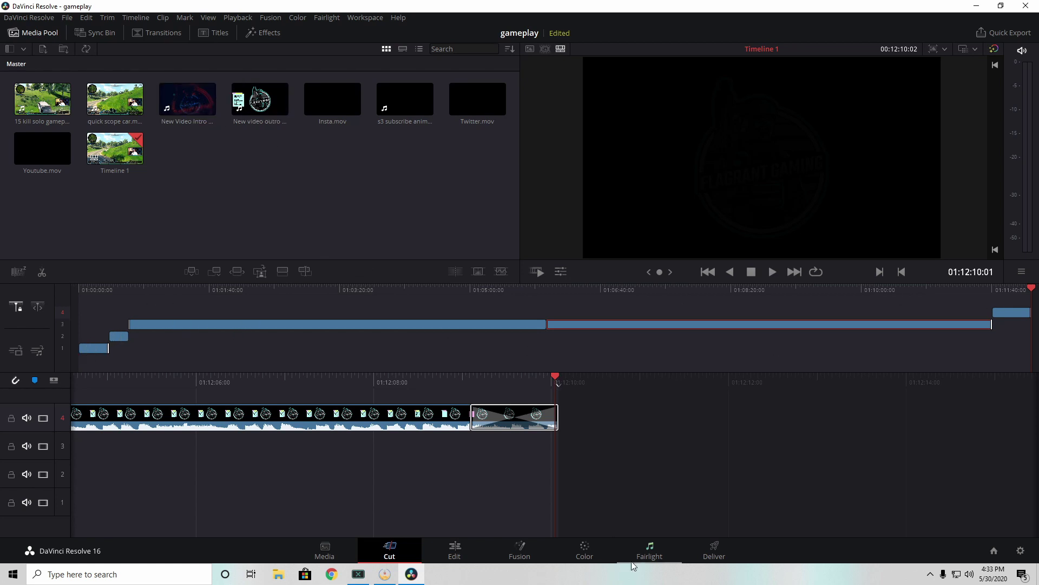
- Review the audio mixer on the Fairlight page, return to the Cut page and revisit the Deliver page
click(652, 550)
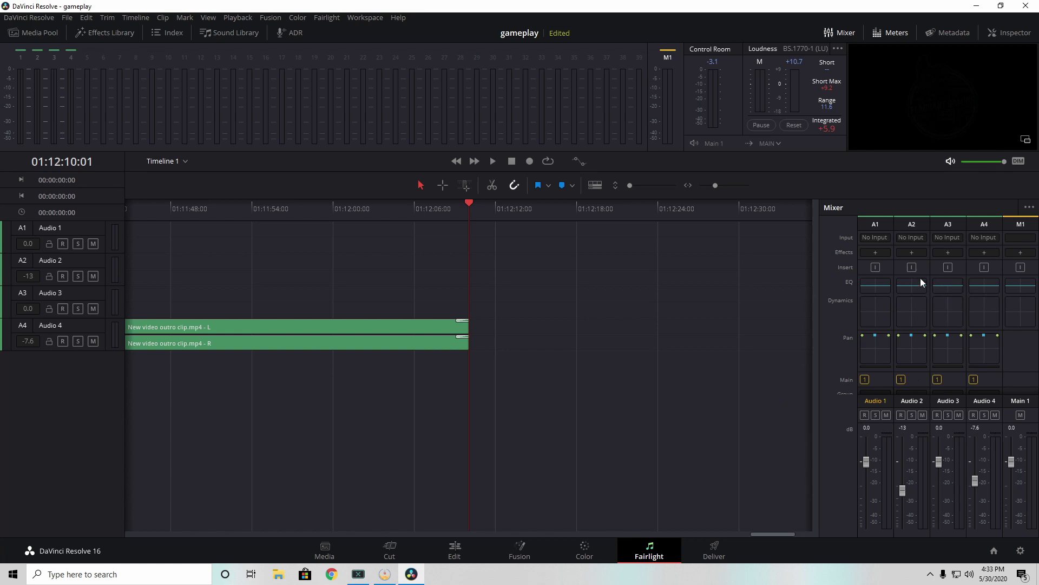
click(400, 557)
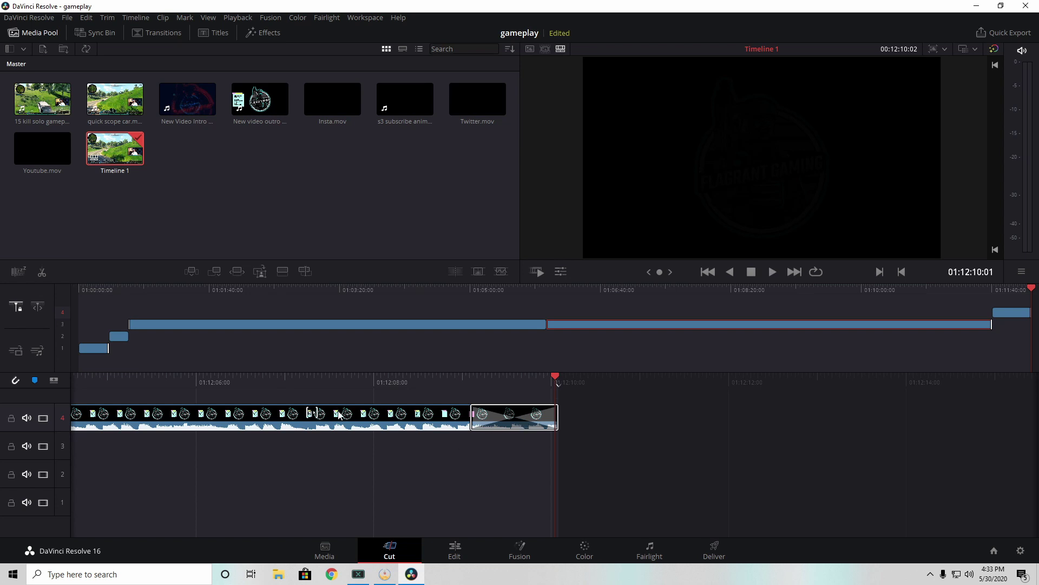
click(712, 552)
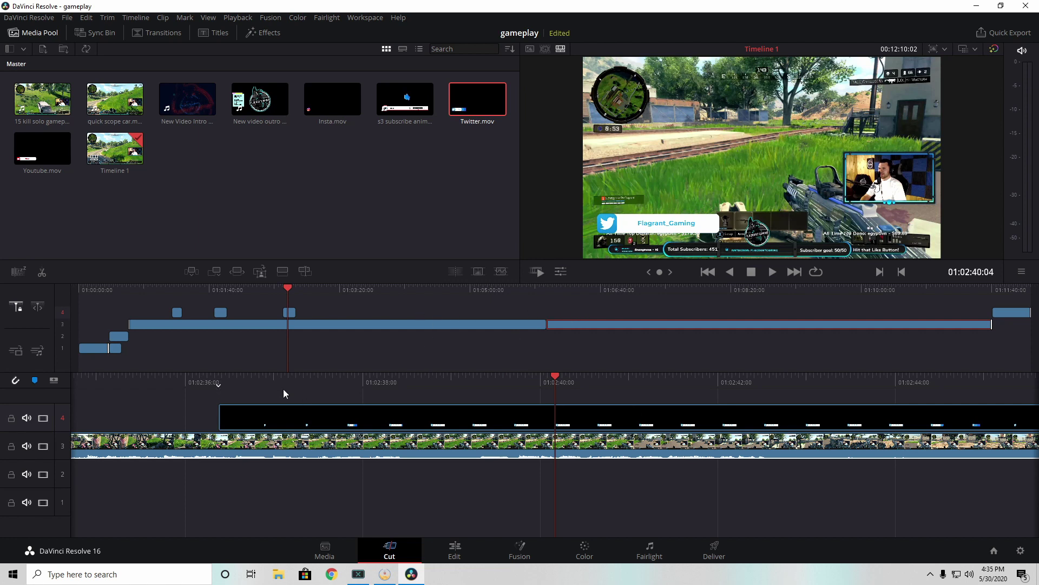
- Split the track 3 gameplay at 01:03:44:09 and 01:04:10:23 and cut out the section between the splits
click(372, 289)
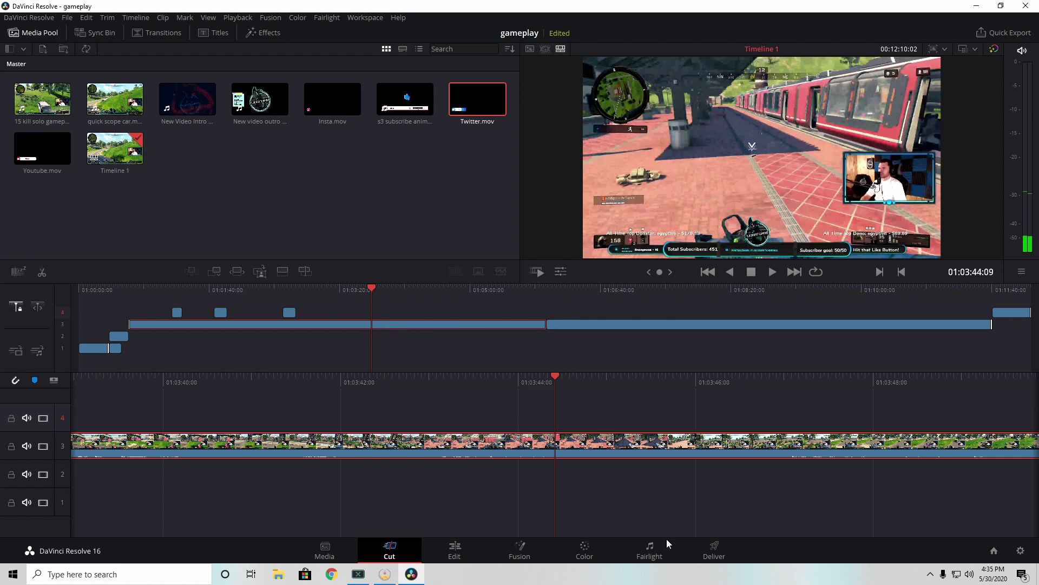
right_click(590, 452)
click(612, 481)
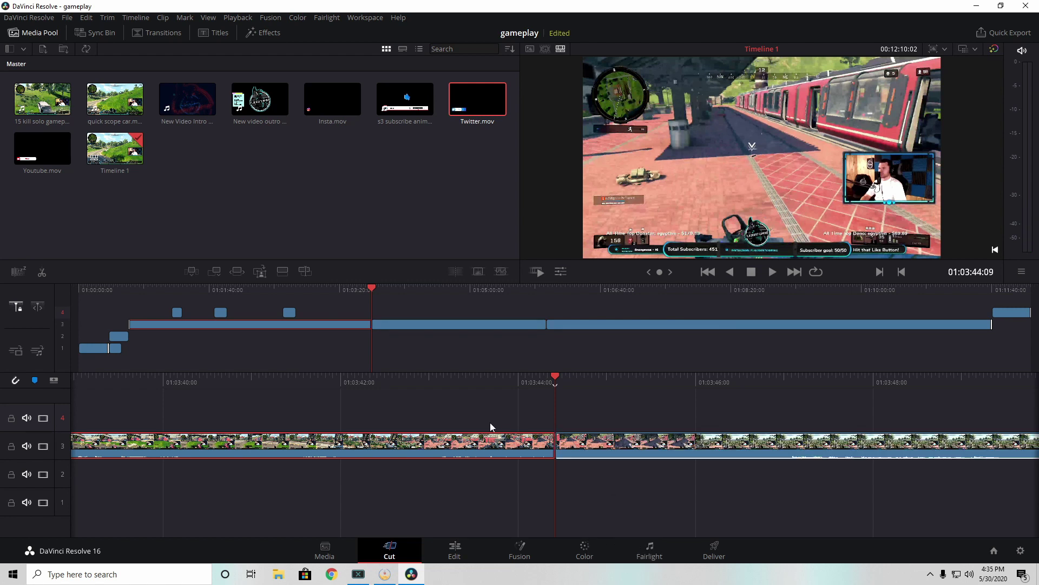
click(406, 293)
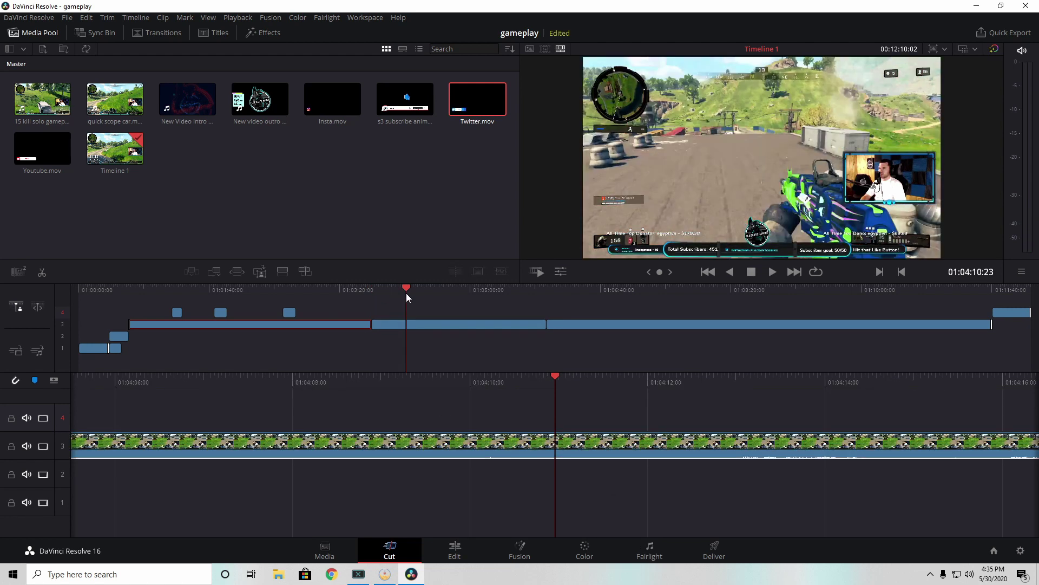
right_click(569, 445)
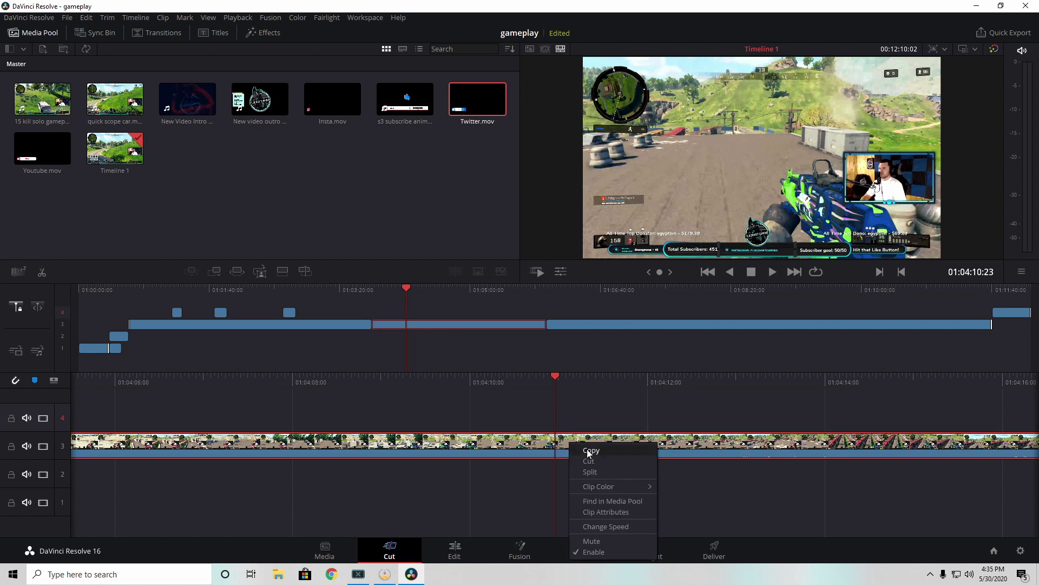
click(597, 472)
right_click(495, 443)
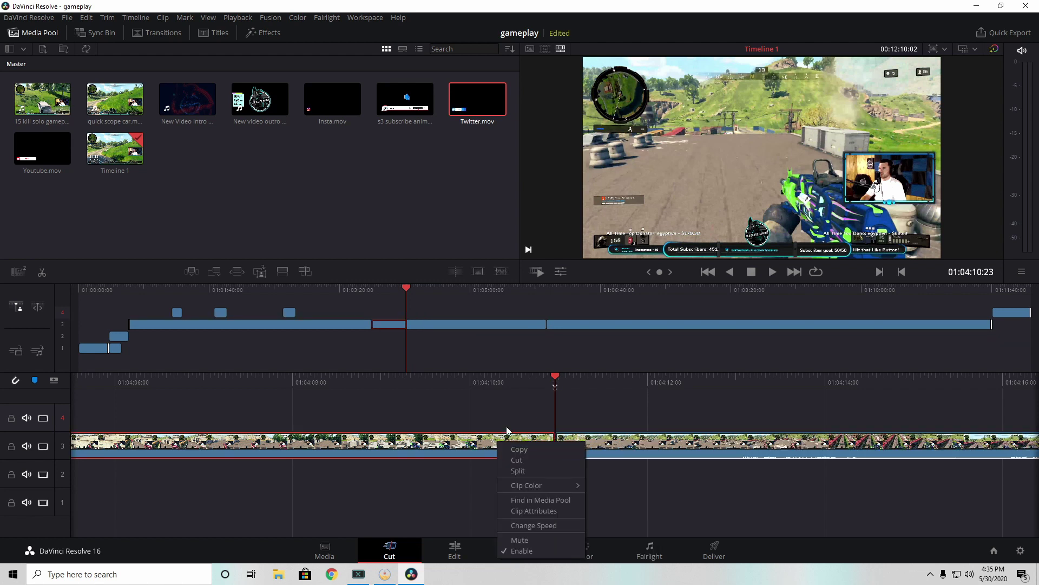
click(528, 466)
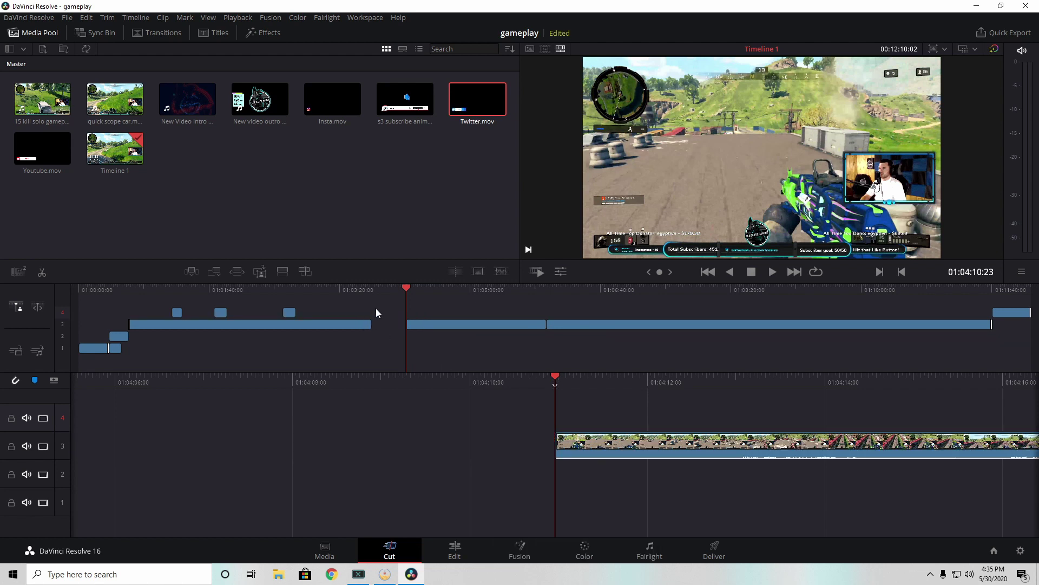
- Move the gameplay piece after the gap against the preceding part and check the join at 01:03:44:09
click(381, 288)
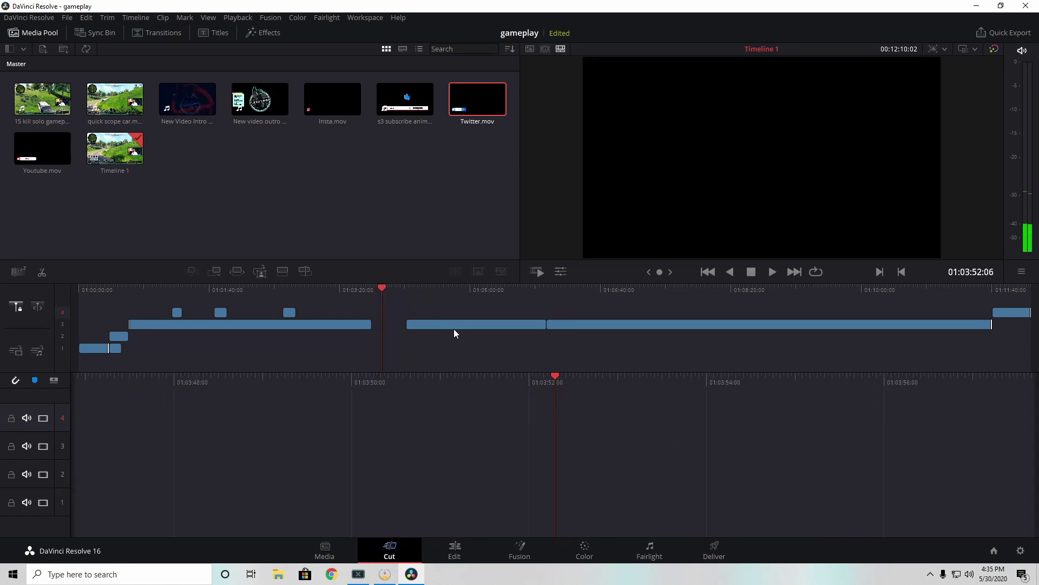
drag(454, 329, 426, 326)
click(371, 290)
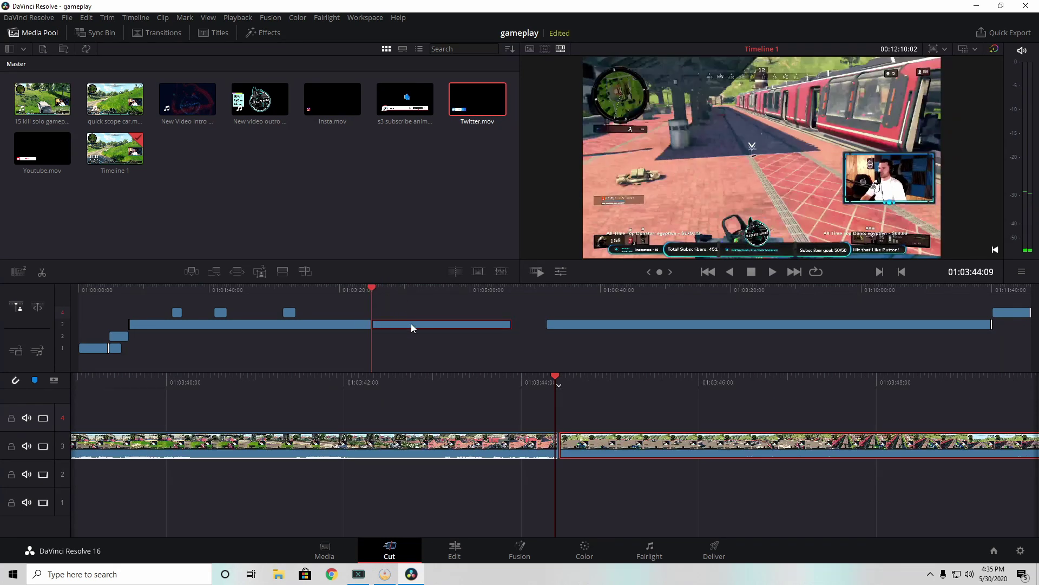
- Move the gameplay piece away from the preceding part to start at 01:03:56:20 and play across the gap
drag(411, 324, 427, 324)
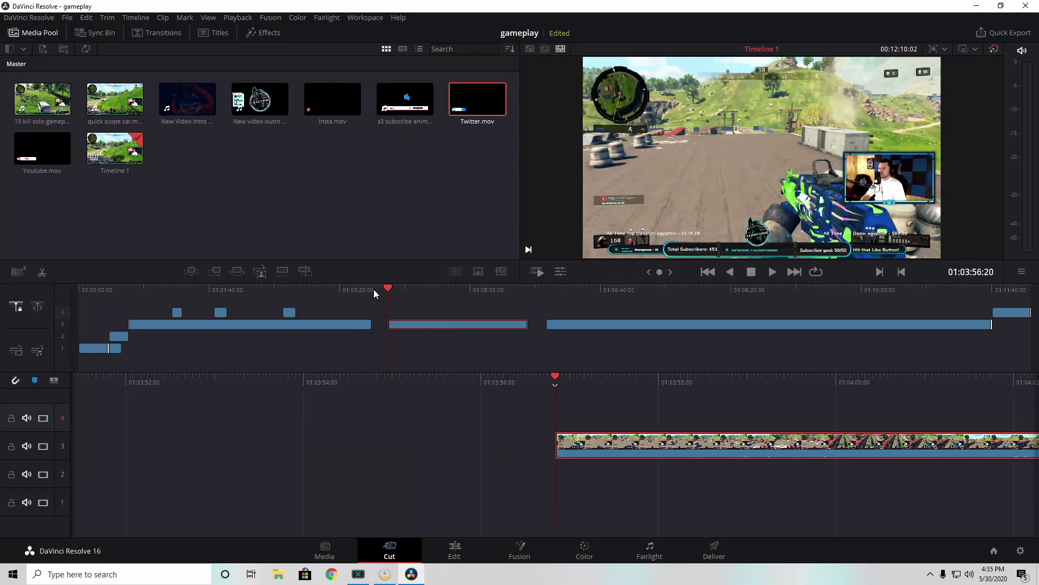
click(373, 289)
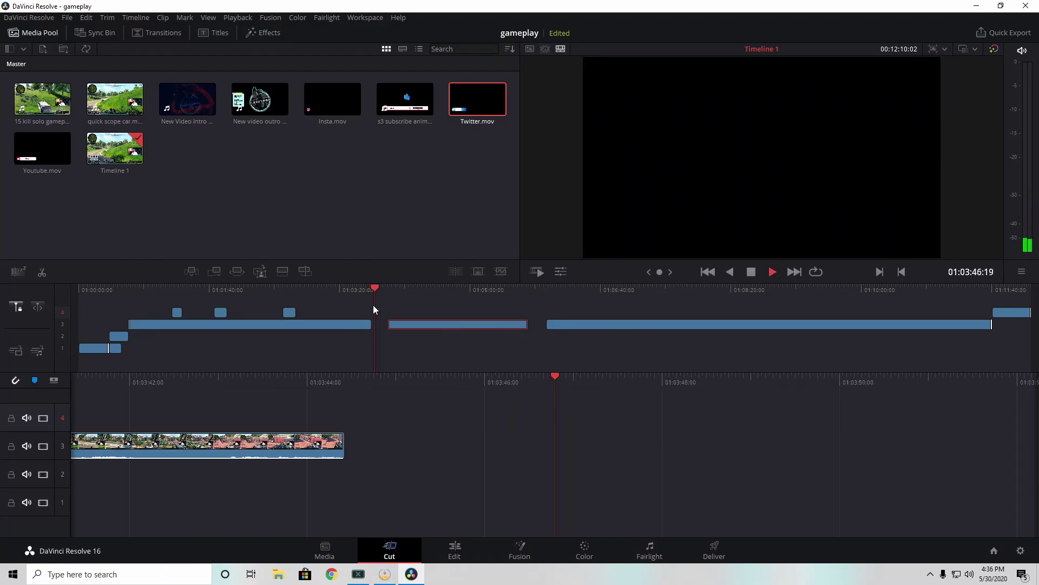
click(387, 287)
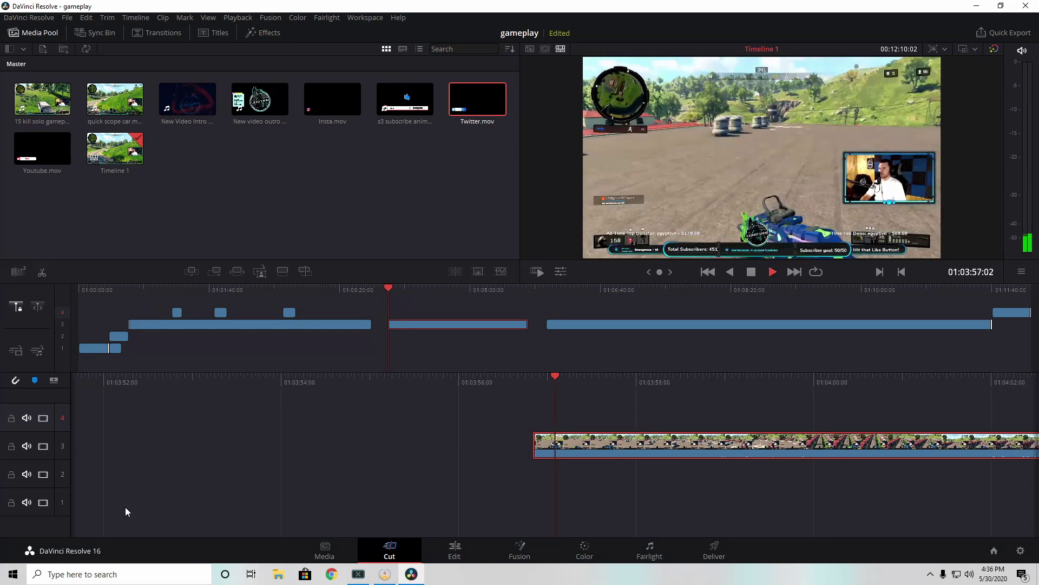